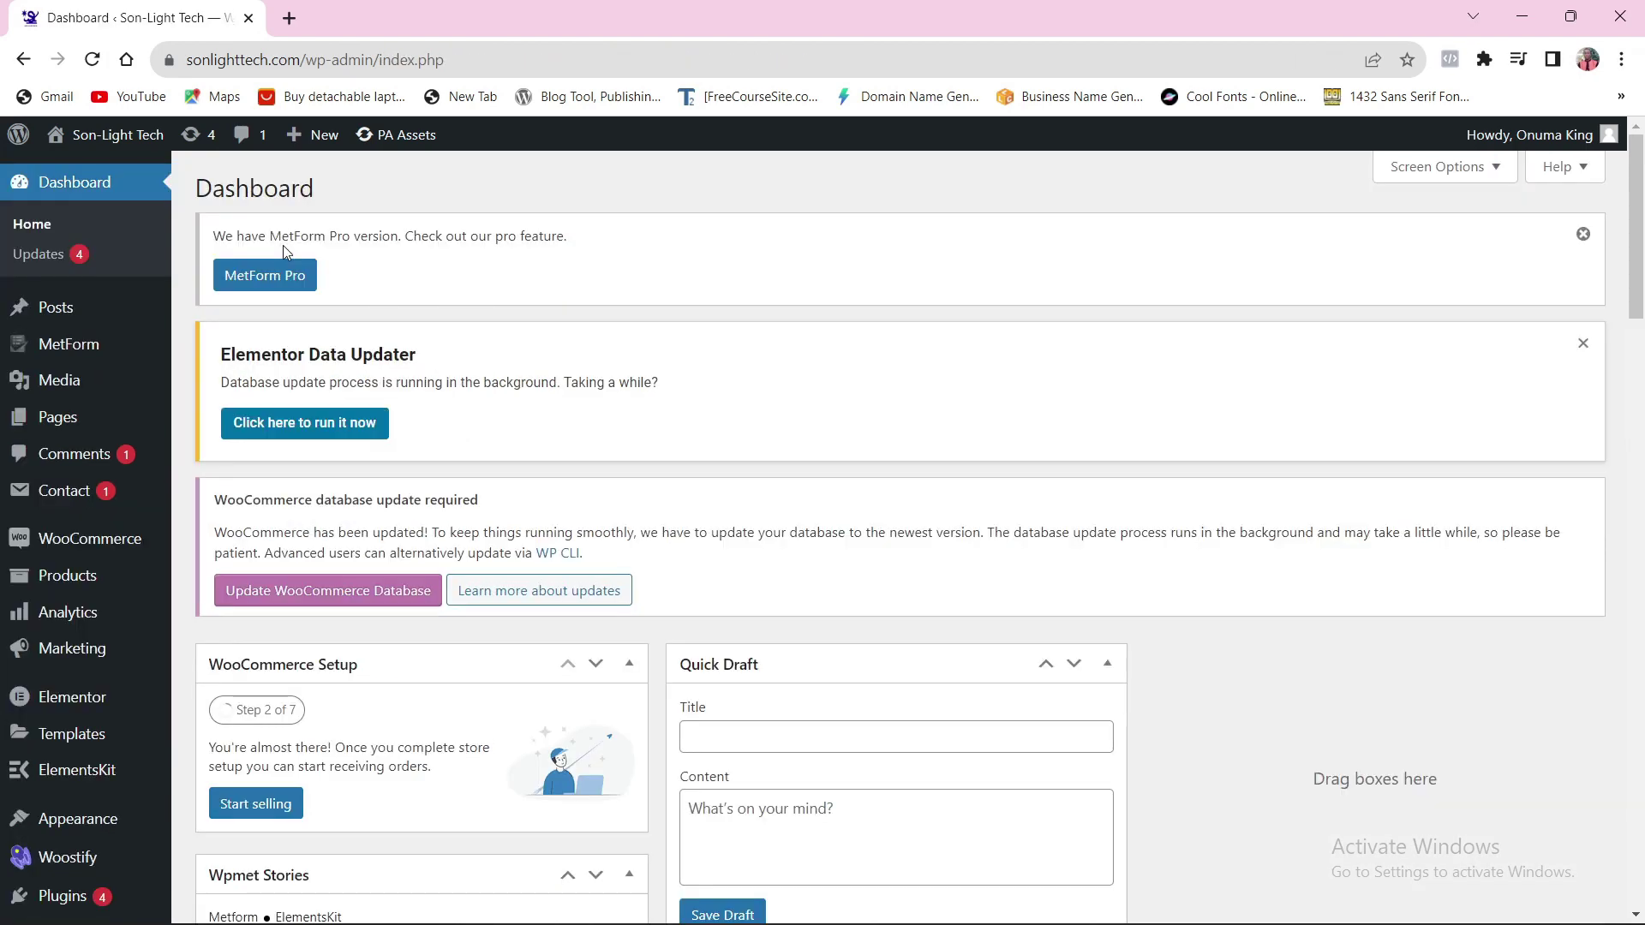
pyautogui.scroll(-3, 64, 424)
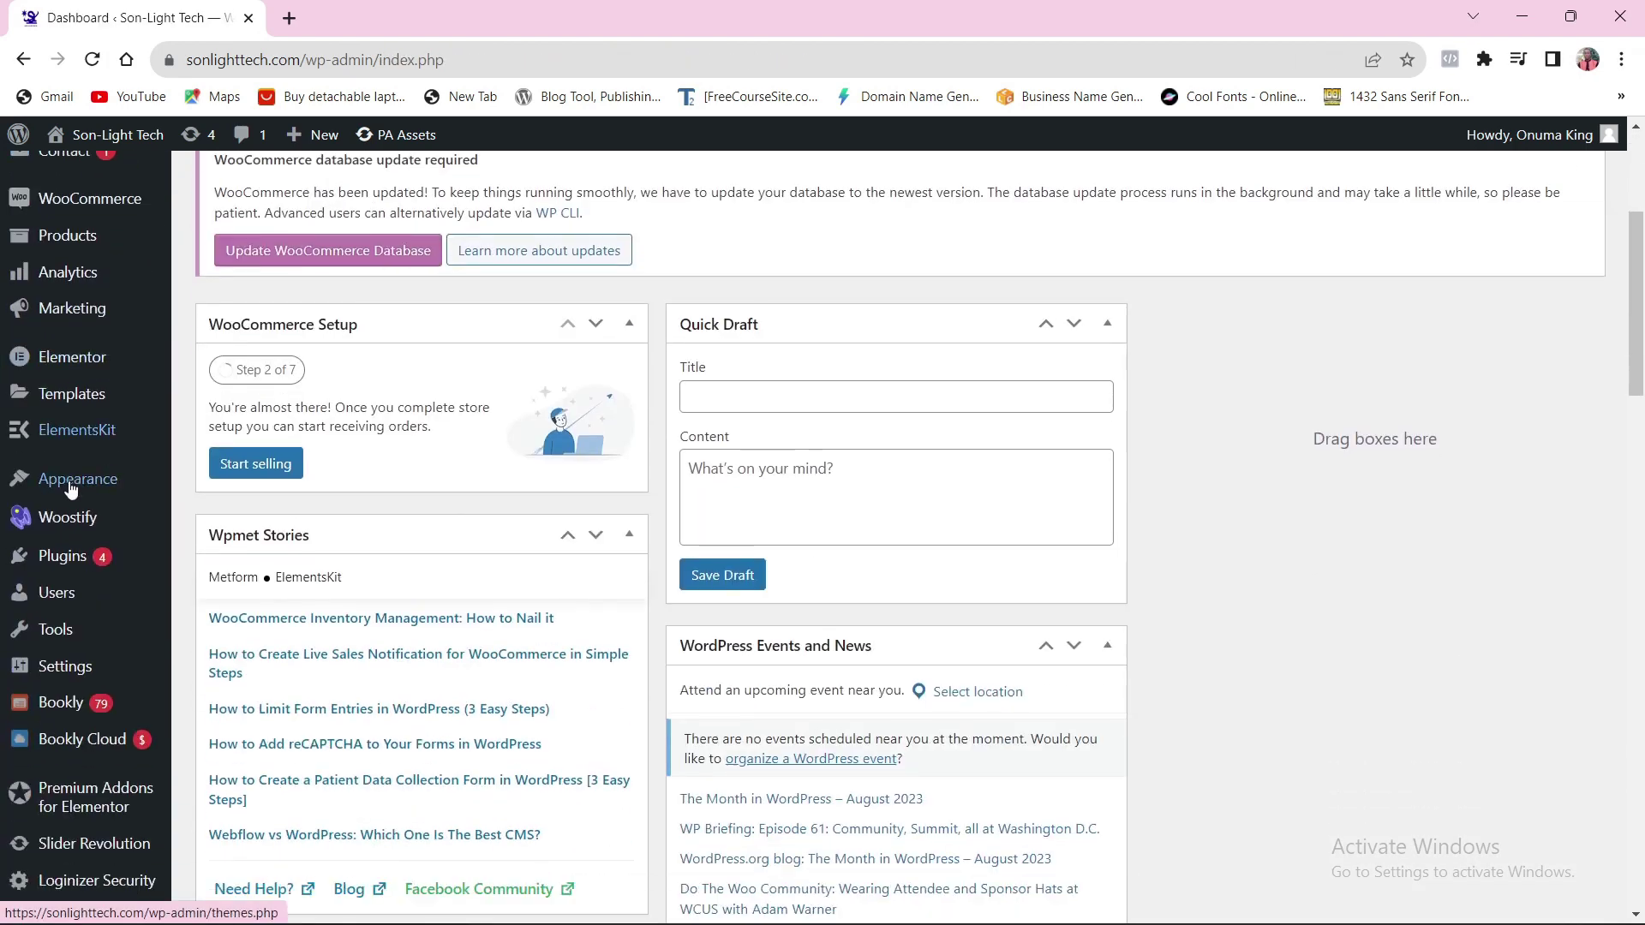
pyautogui.moveTo(61, 532)
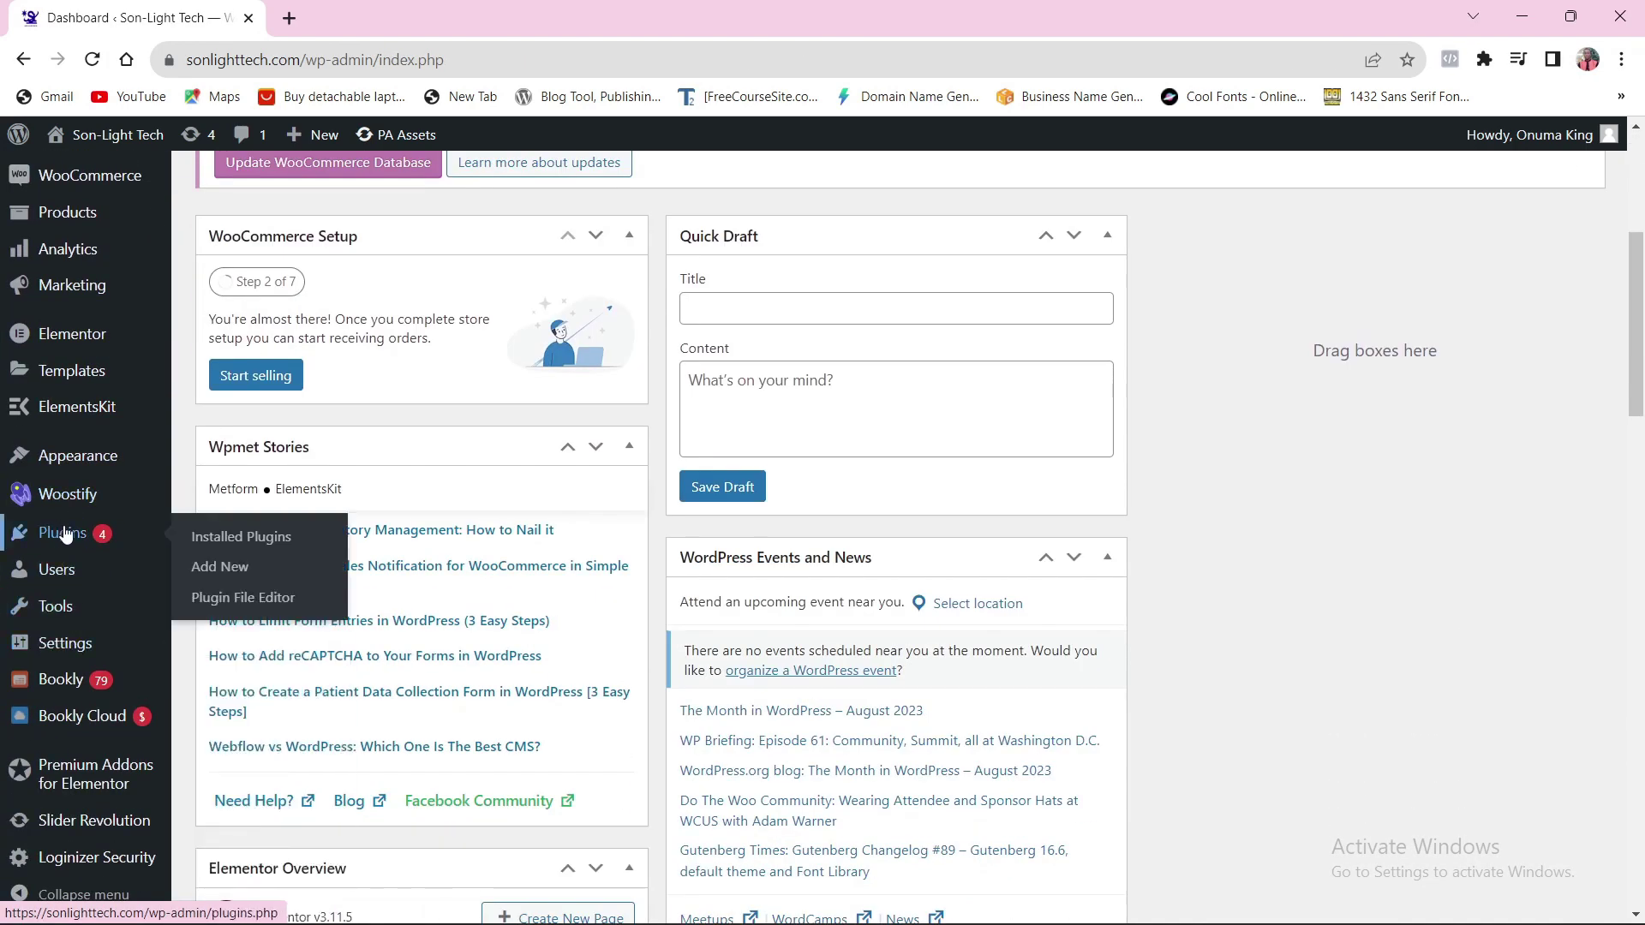
# - Find 'payoneer' in Plugins > Add New, then install and activate Payoneer Checkout
pyautogui.click(233, 570)
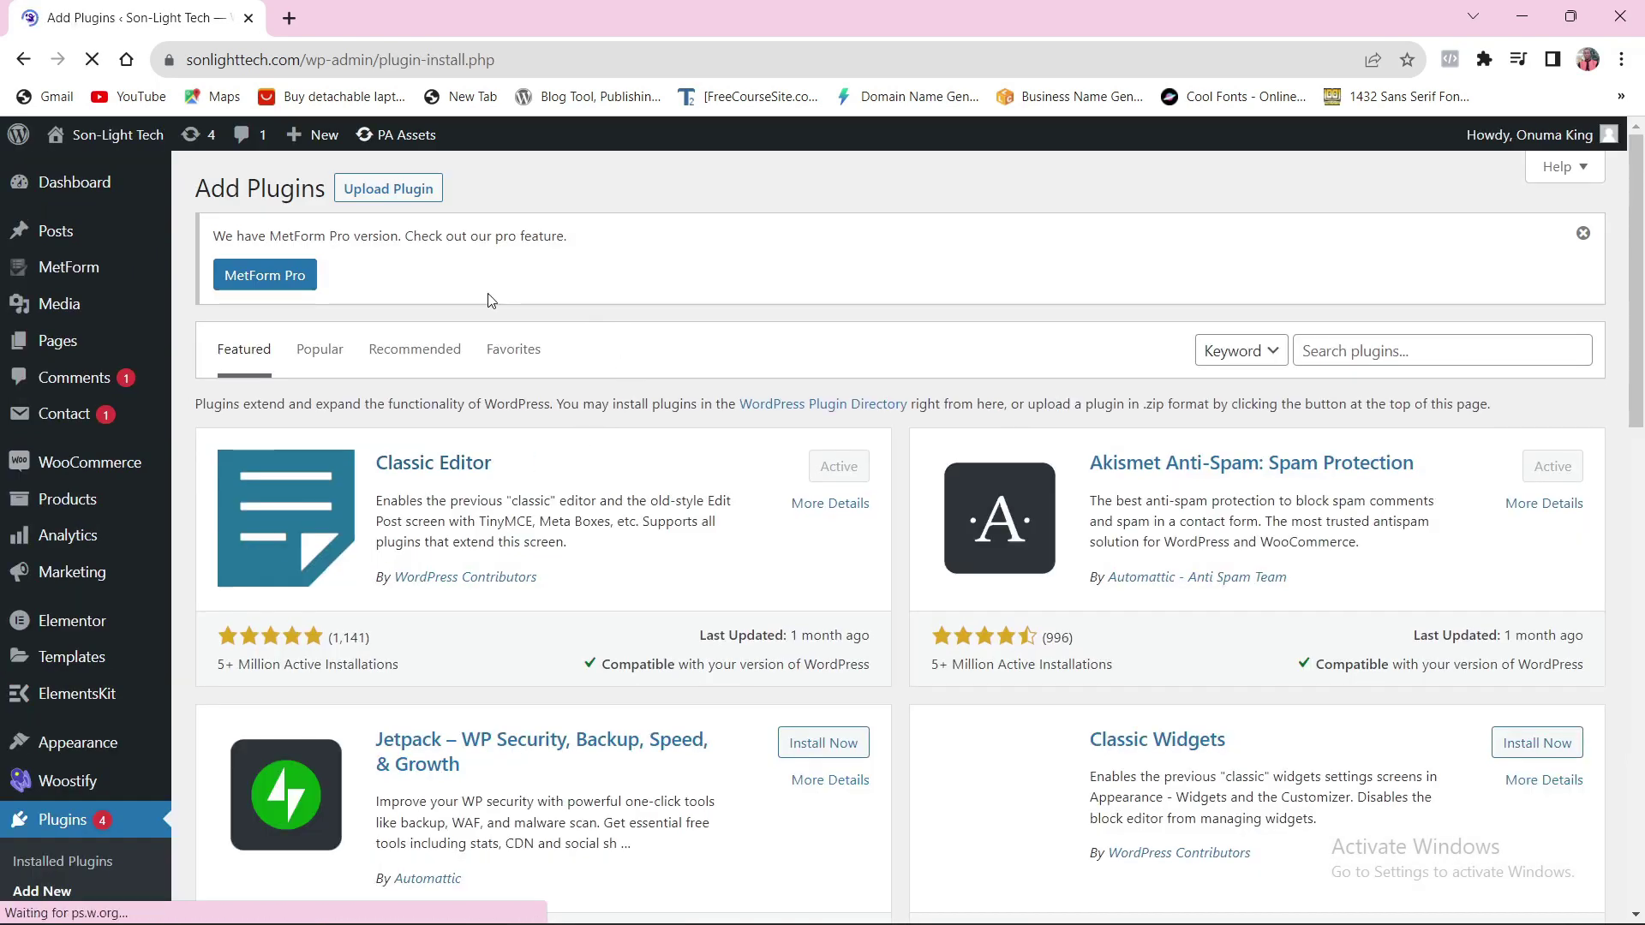
pyautogui.click(1379, 351)
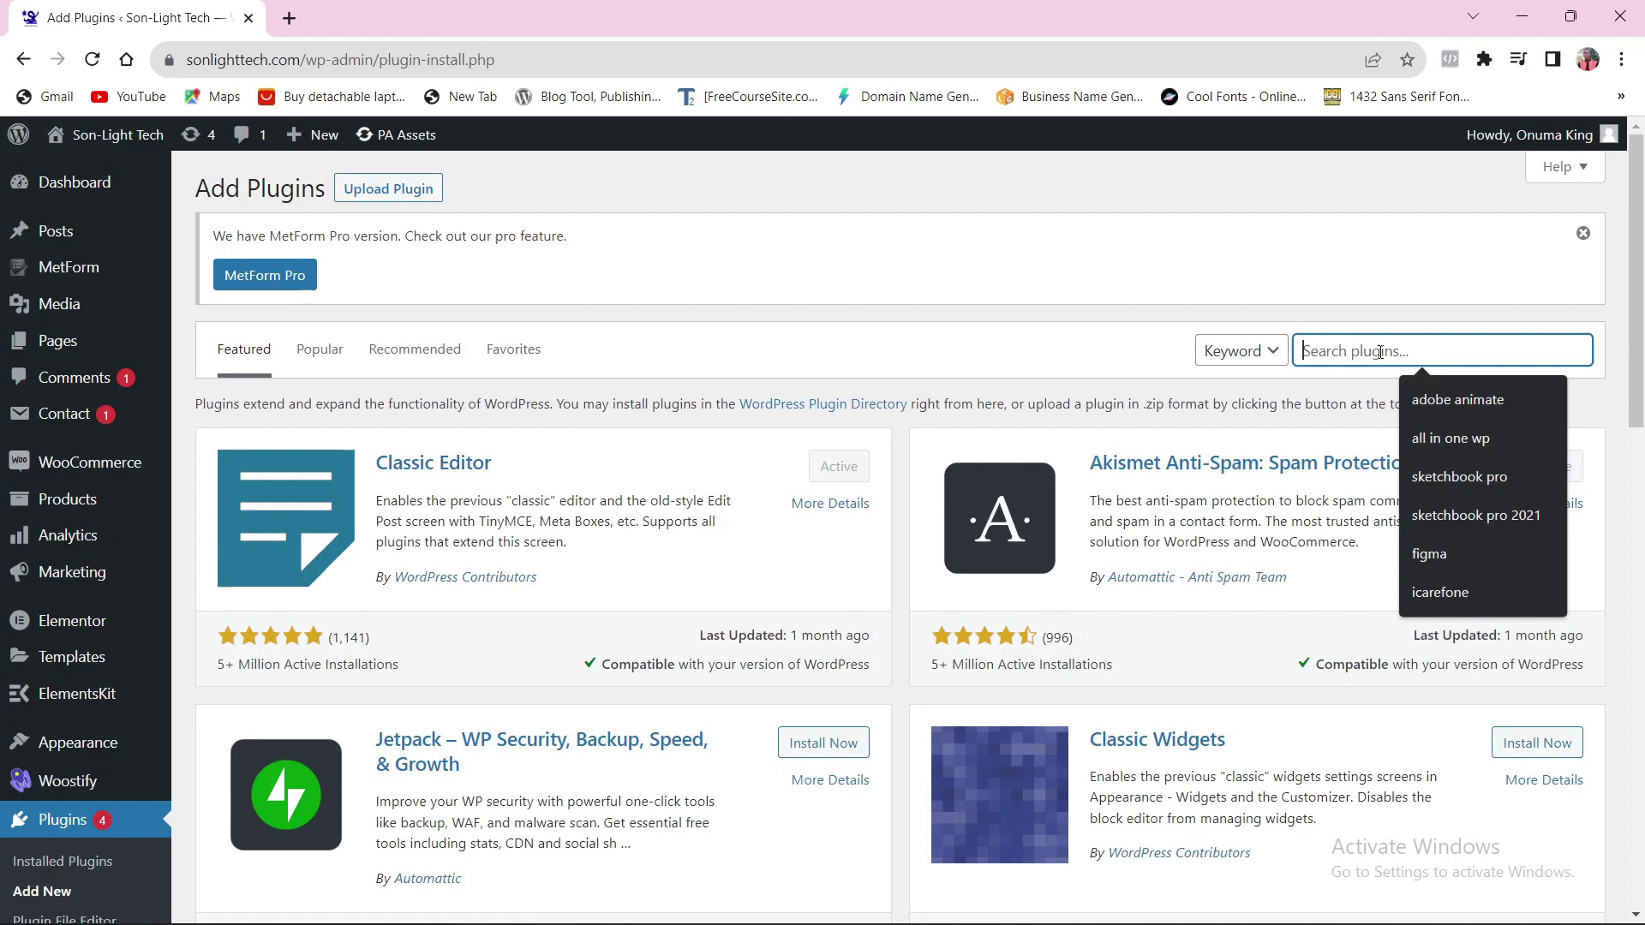
pyautogui.write('pay')
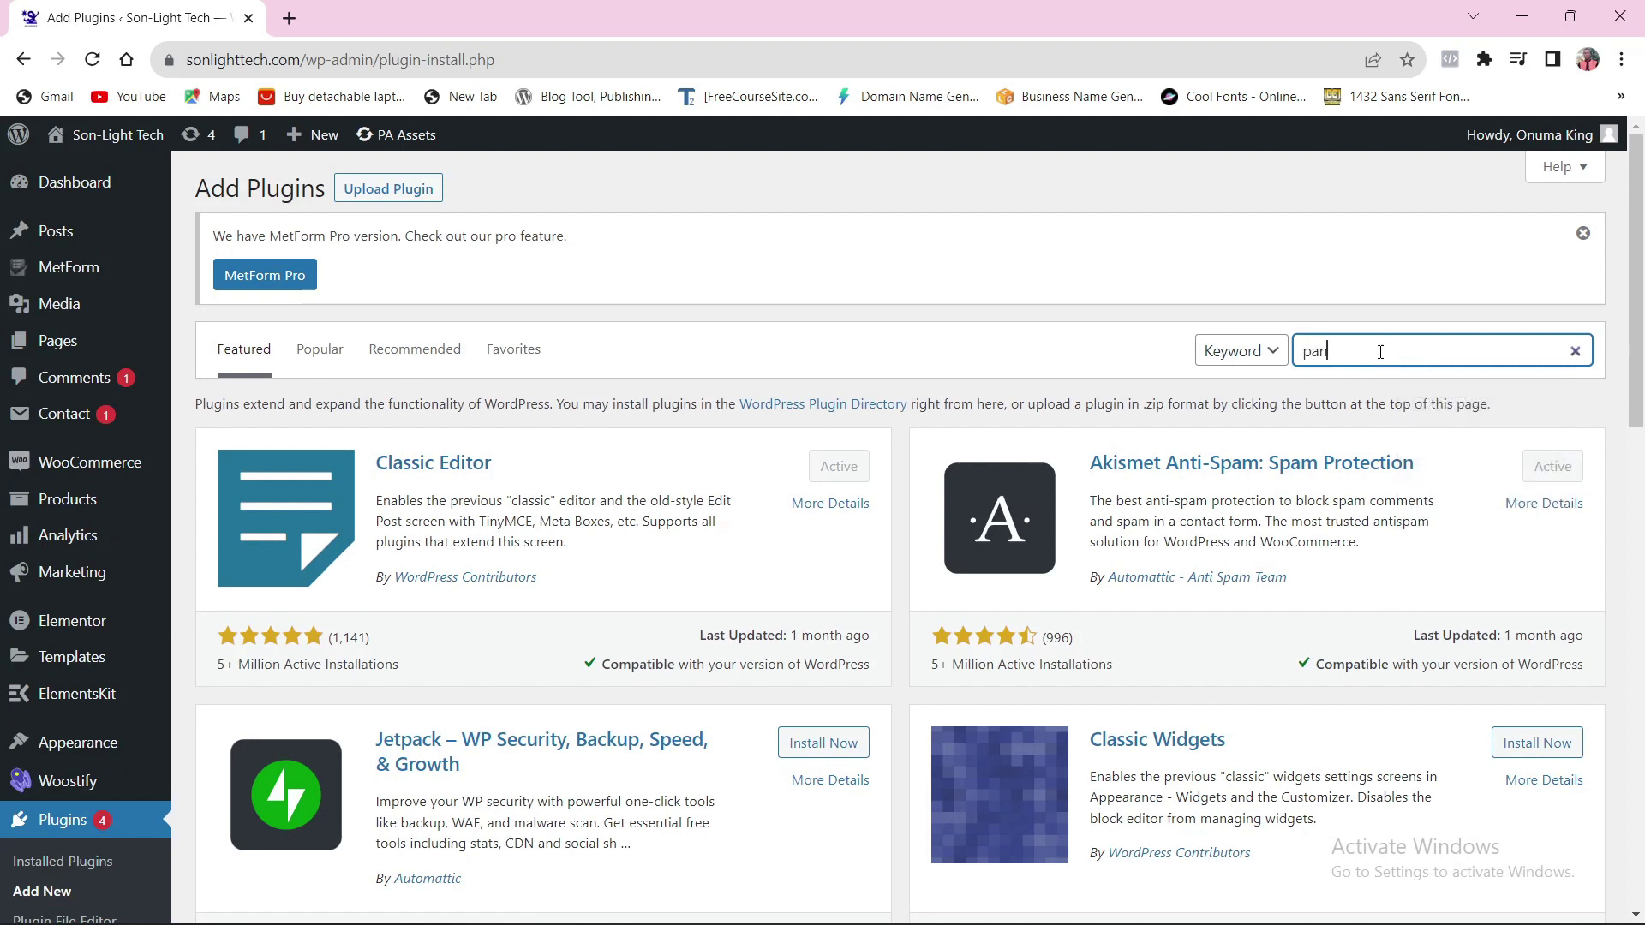
pyautogui.write('o')
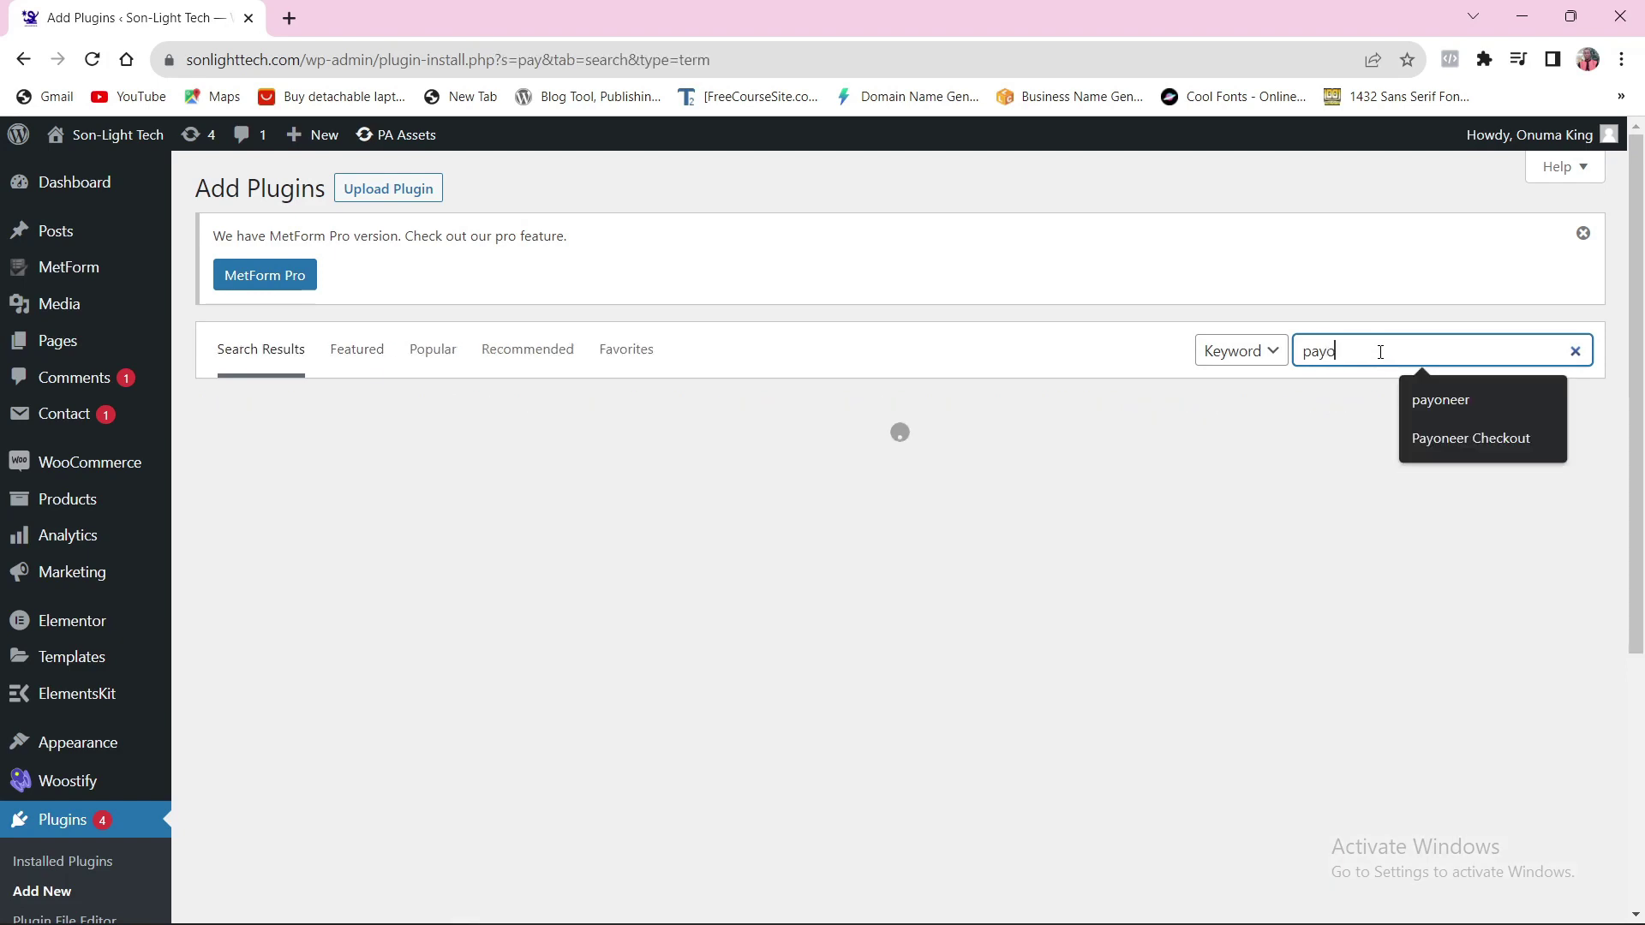
pyautogui.write('neer')
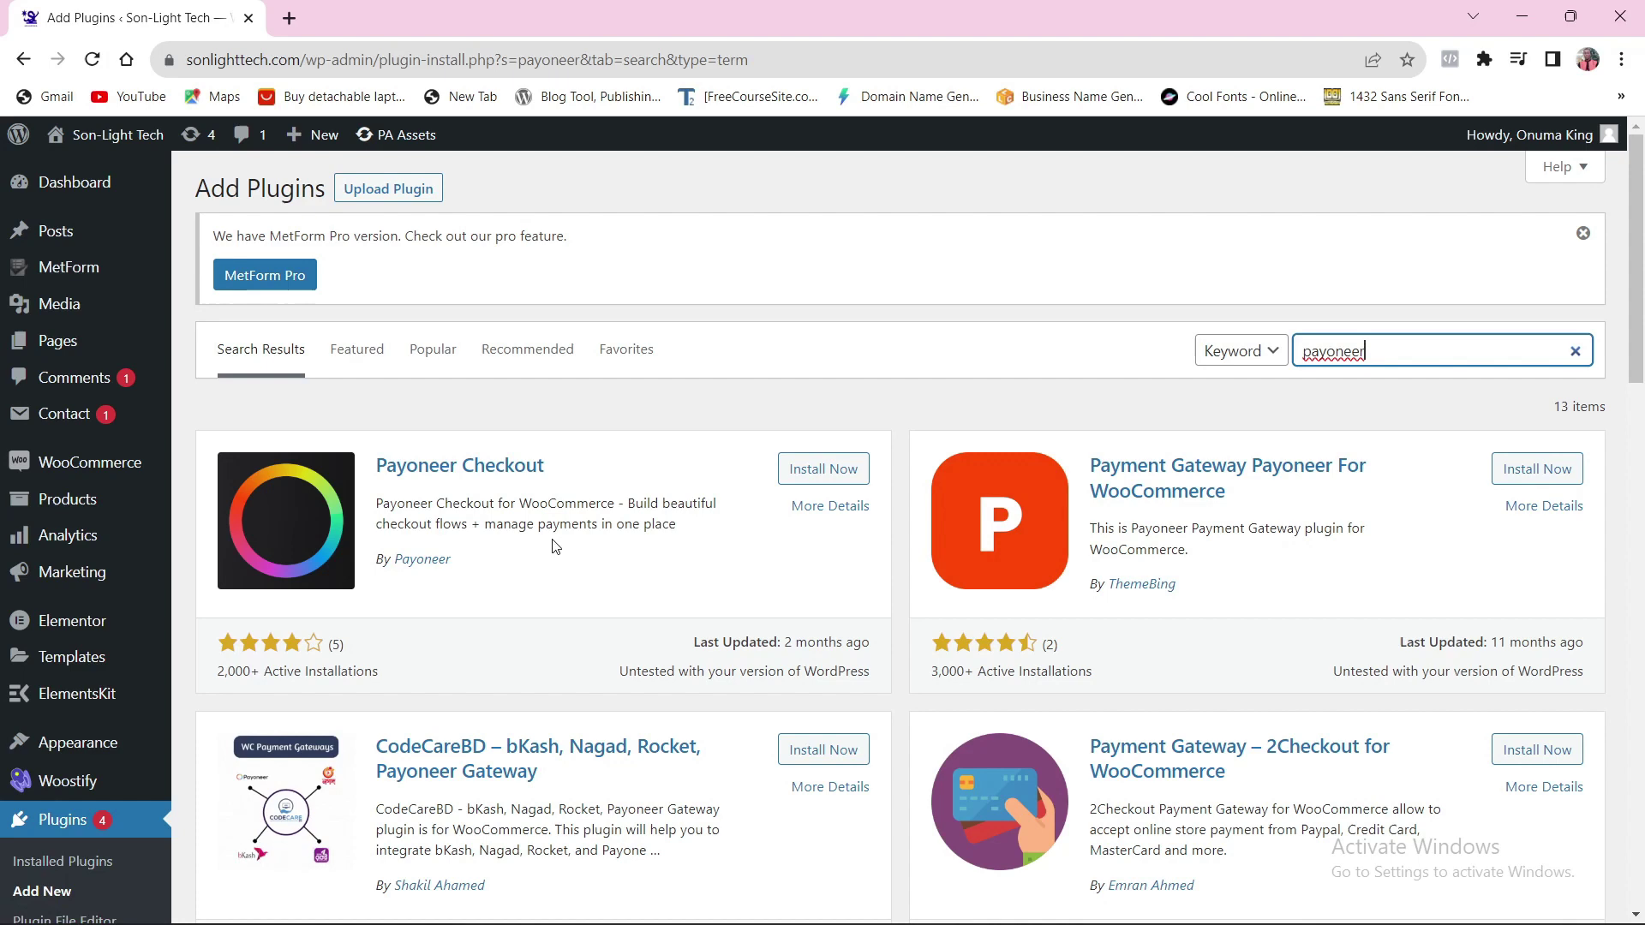
pyautogui.scroll(-1, 515, 591)
pyautogui.scroll(1, 425, 552)
pyautogui.click(831, 472)
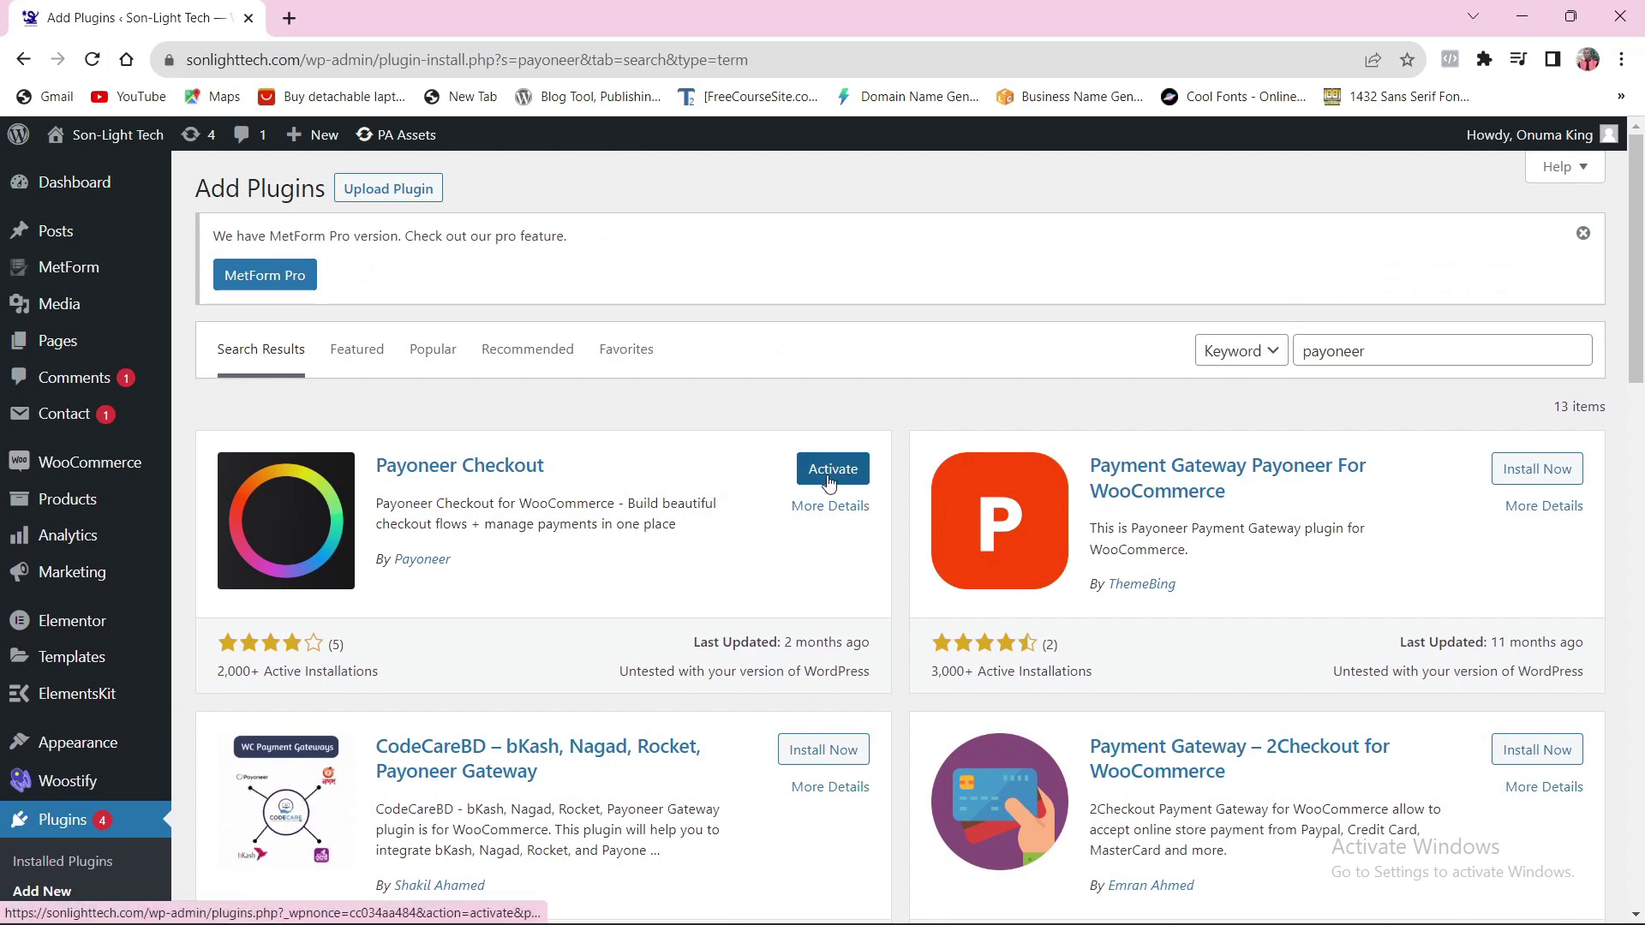
pyautogui.click(830, 478)
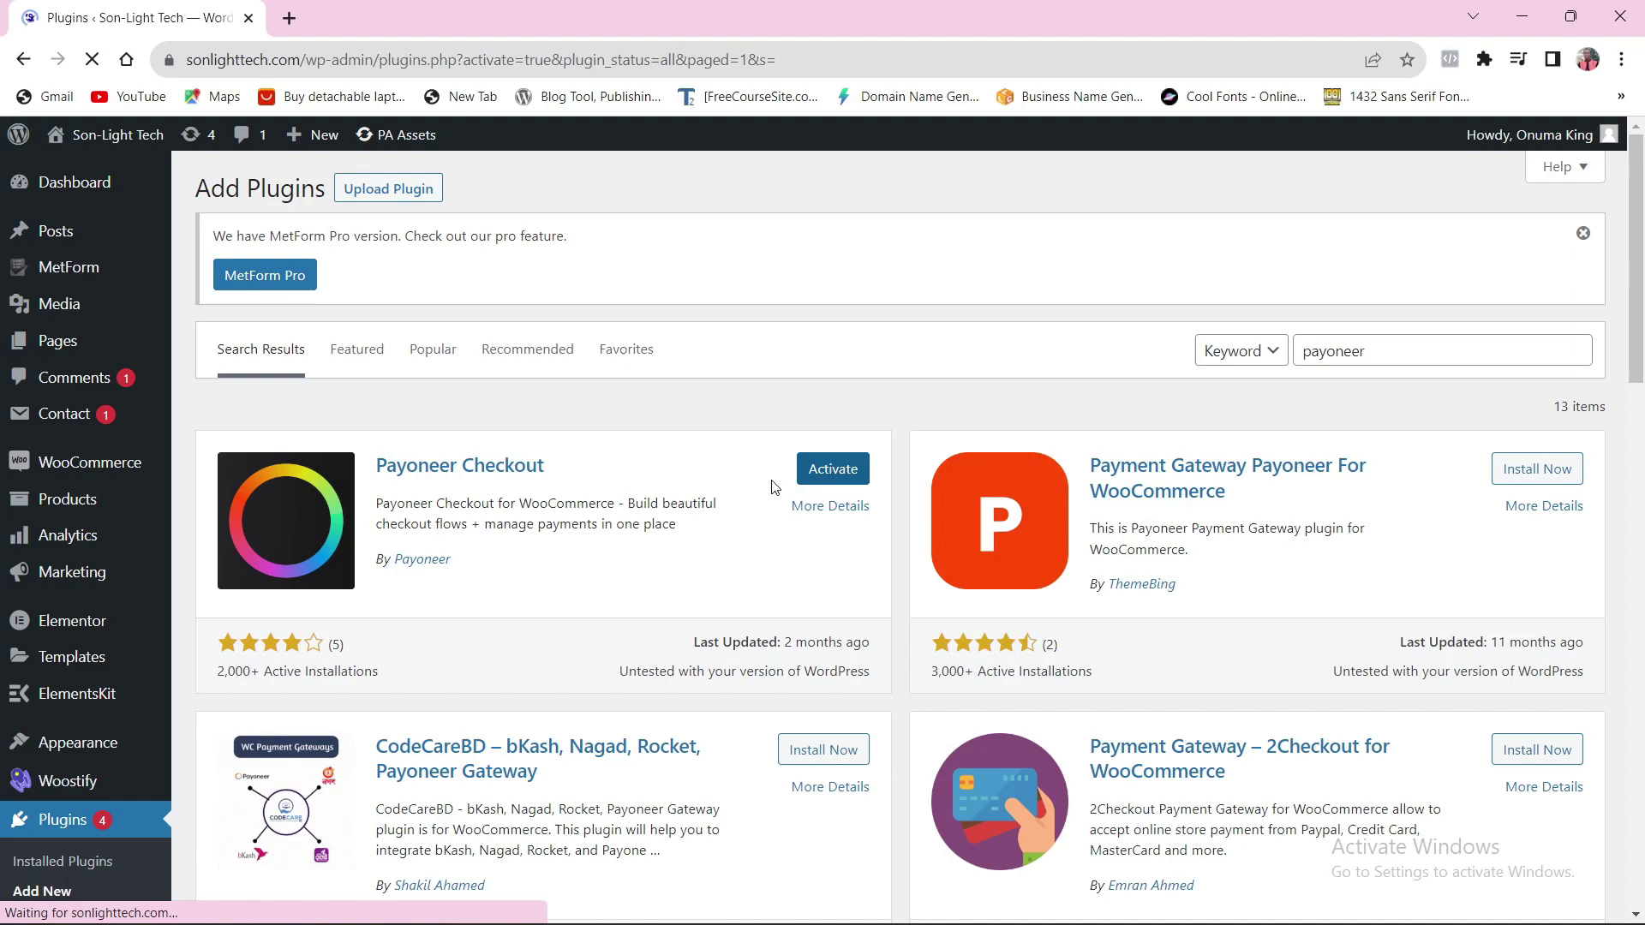
pyautogui.scroll(-4, 802, 492)
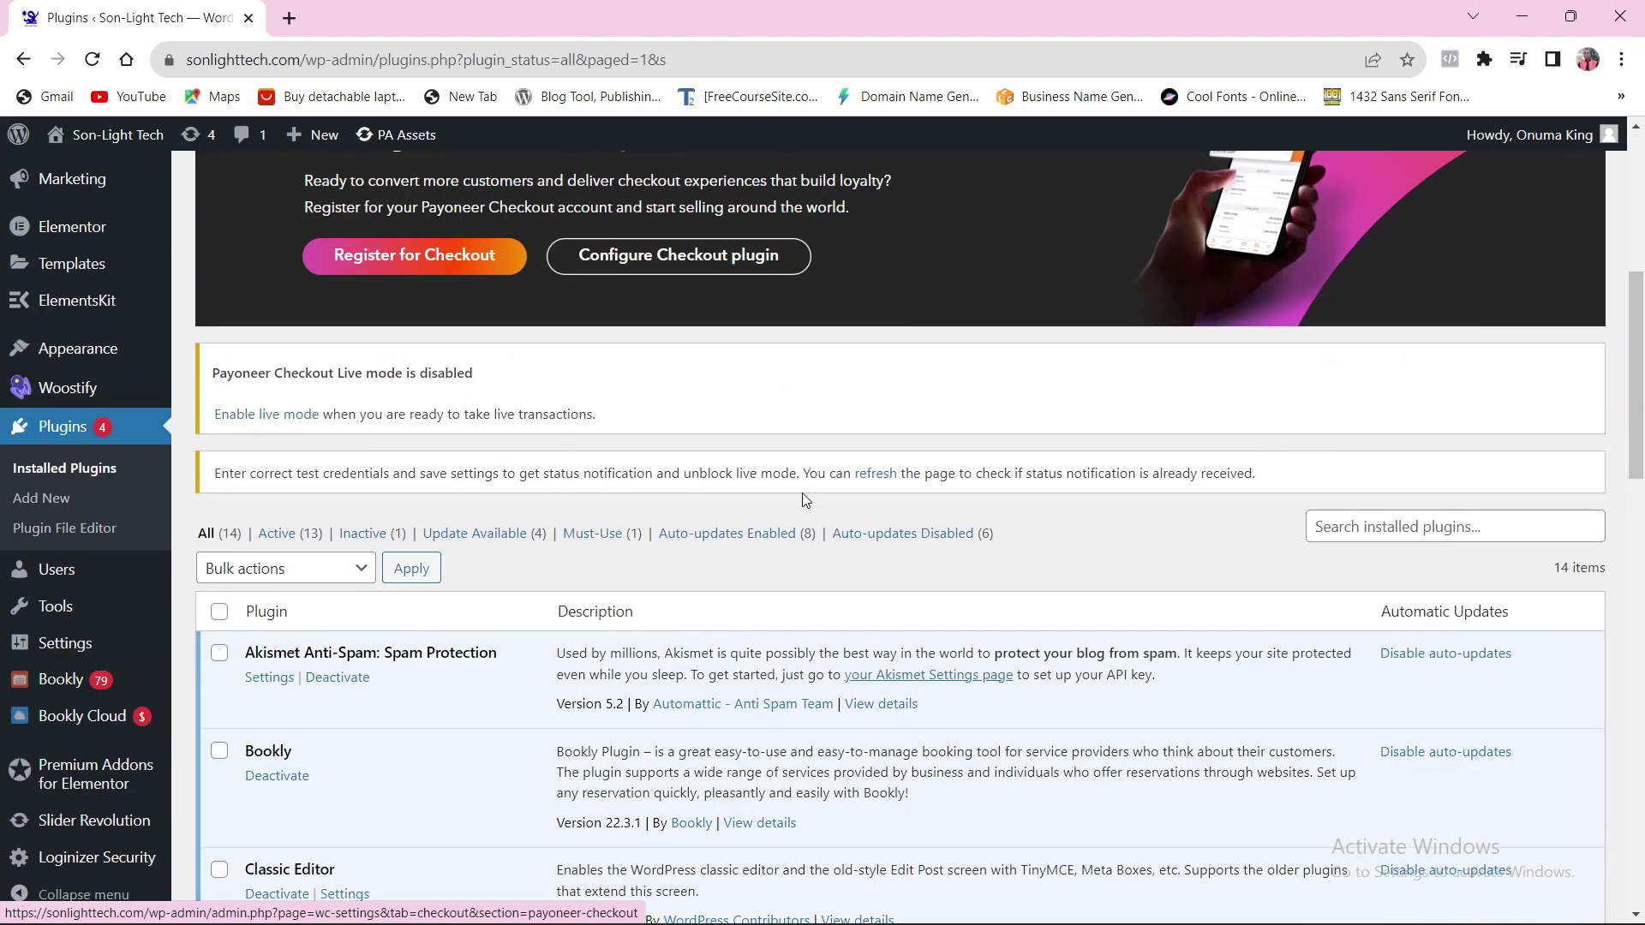
pyautogui.scroll(4, 813, 515)
pyautogui.scroll(-5, 814, 515)
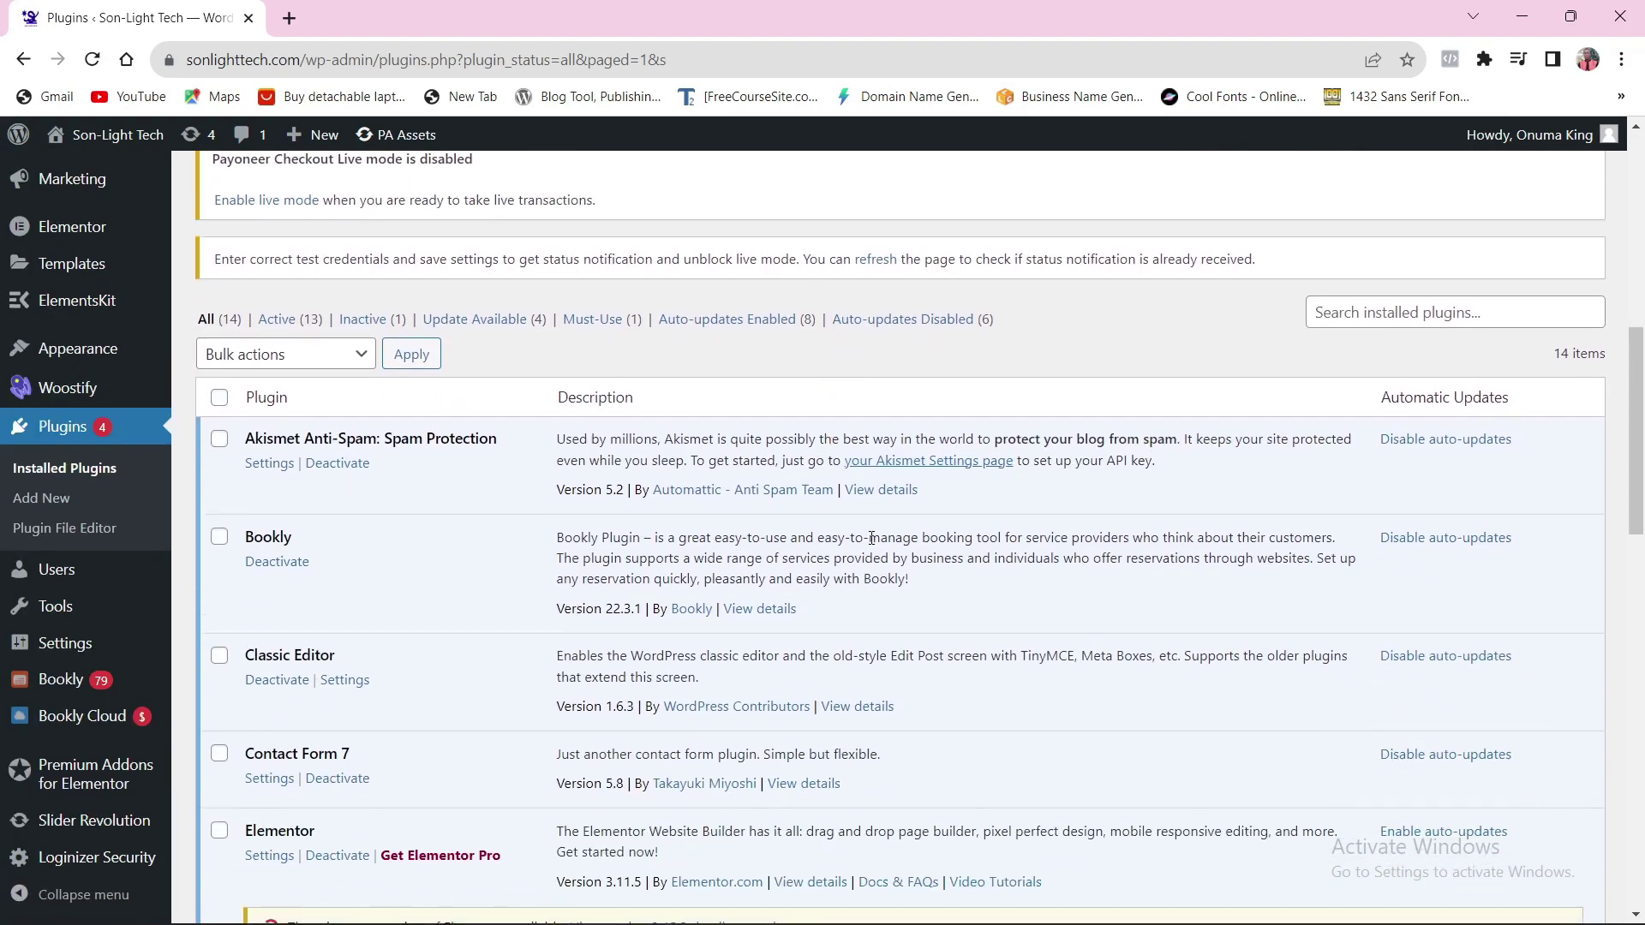
pyautogui.scroll(-2, 838, 558)
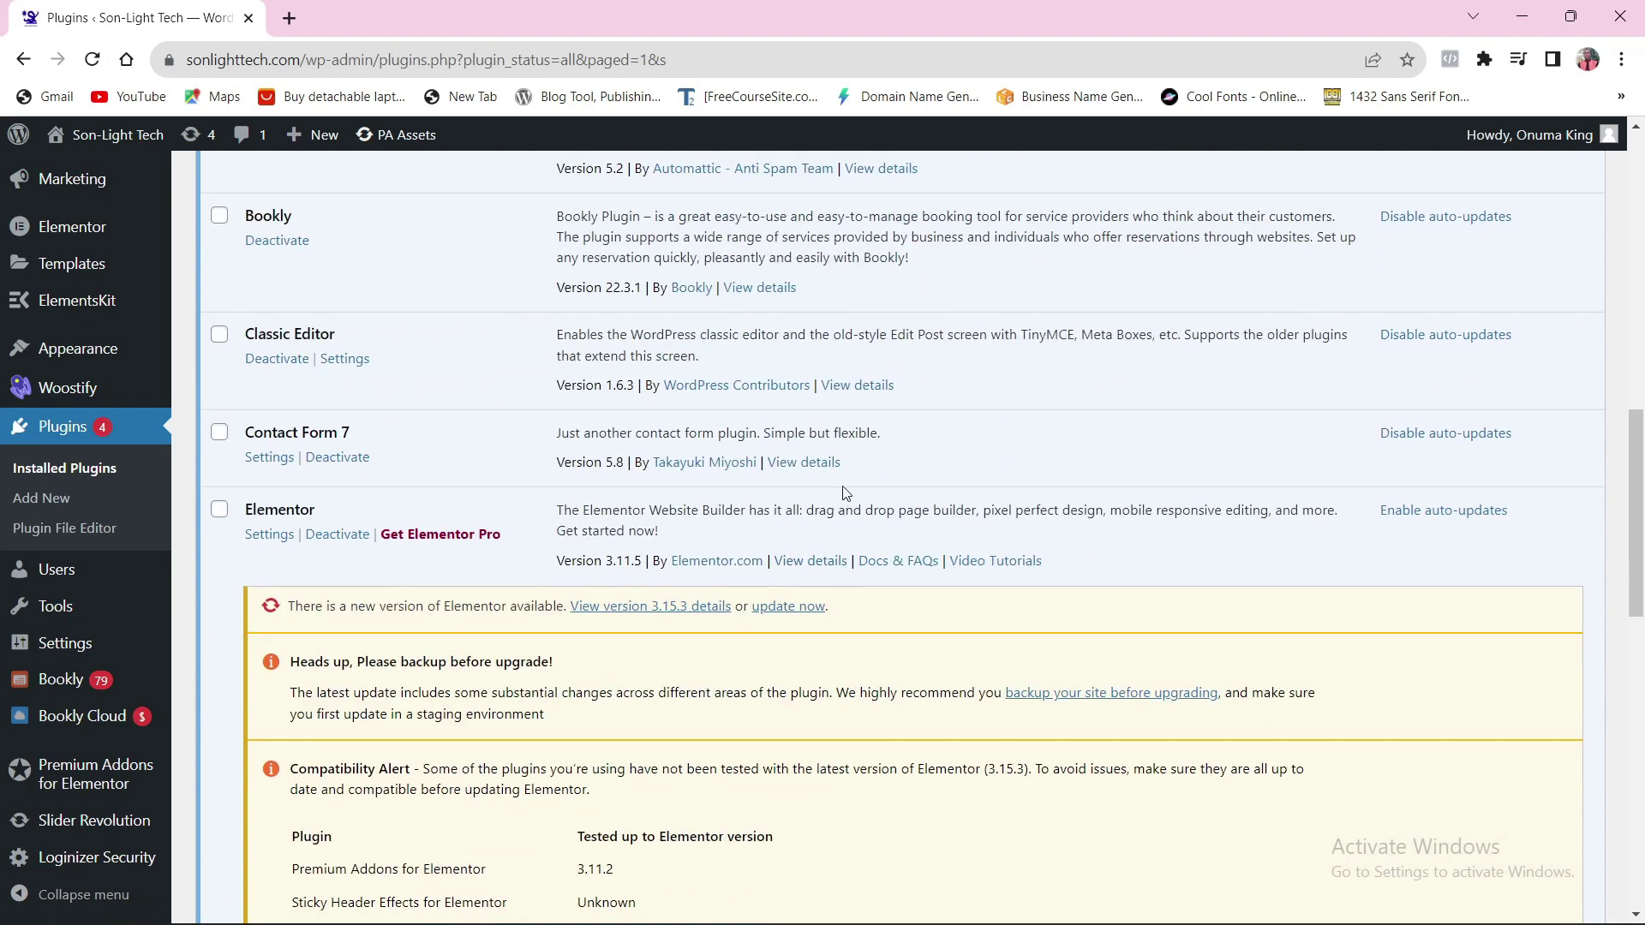
pyautogui.scroll(1, 920, 505)
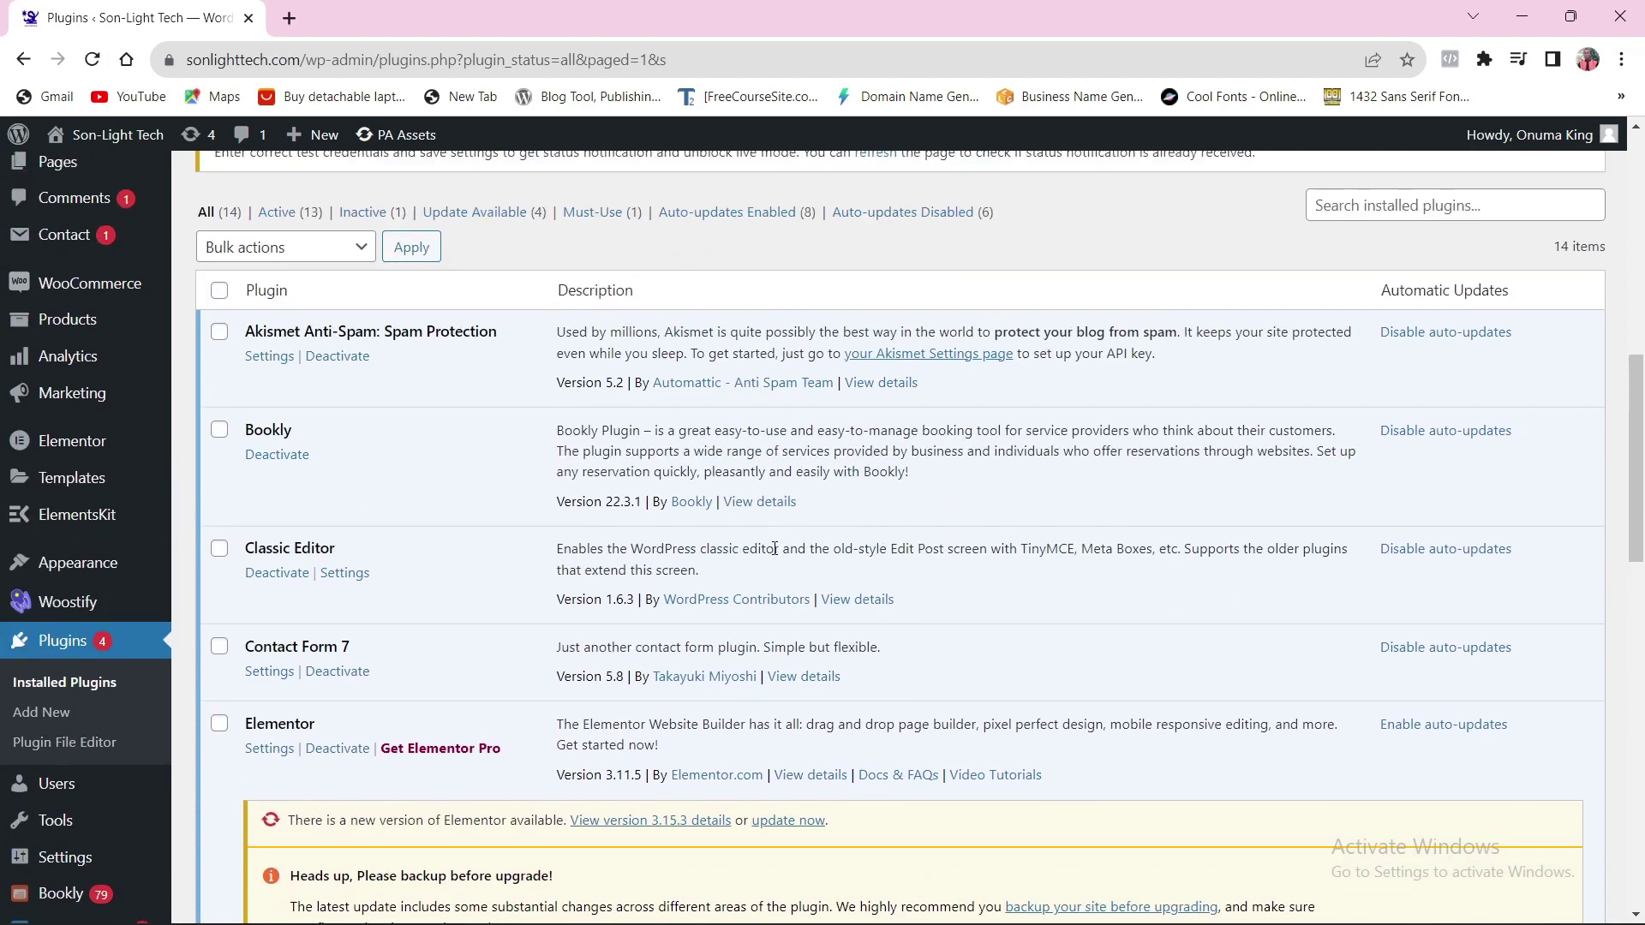
pyautogui.scroll(1, 775, 548)
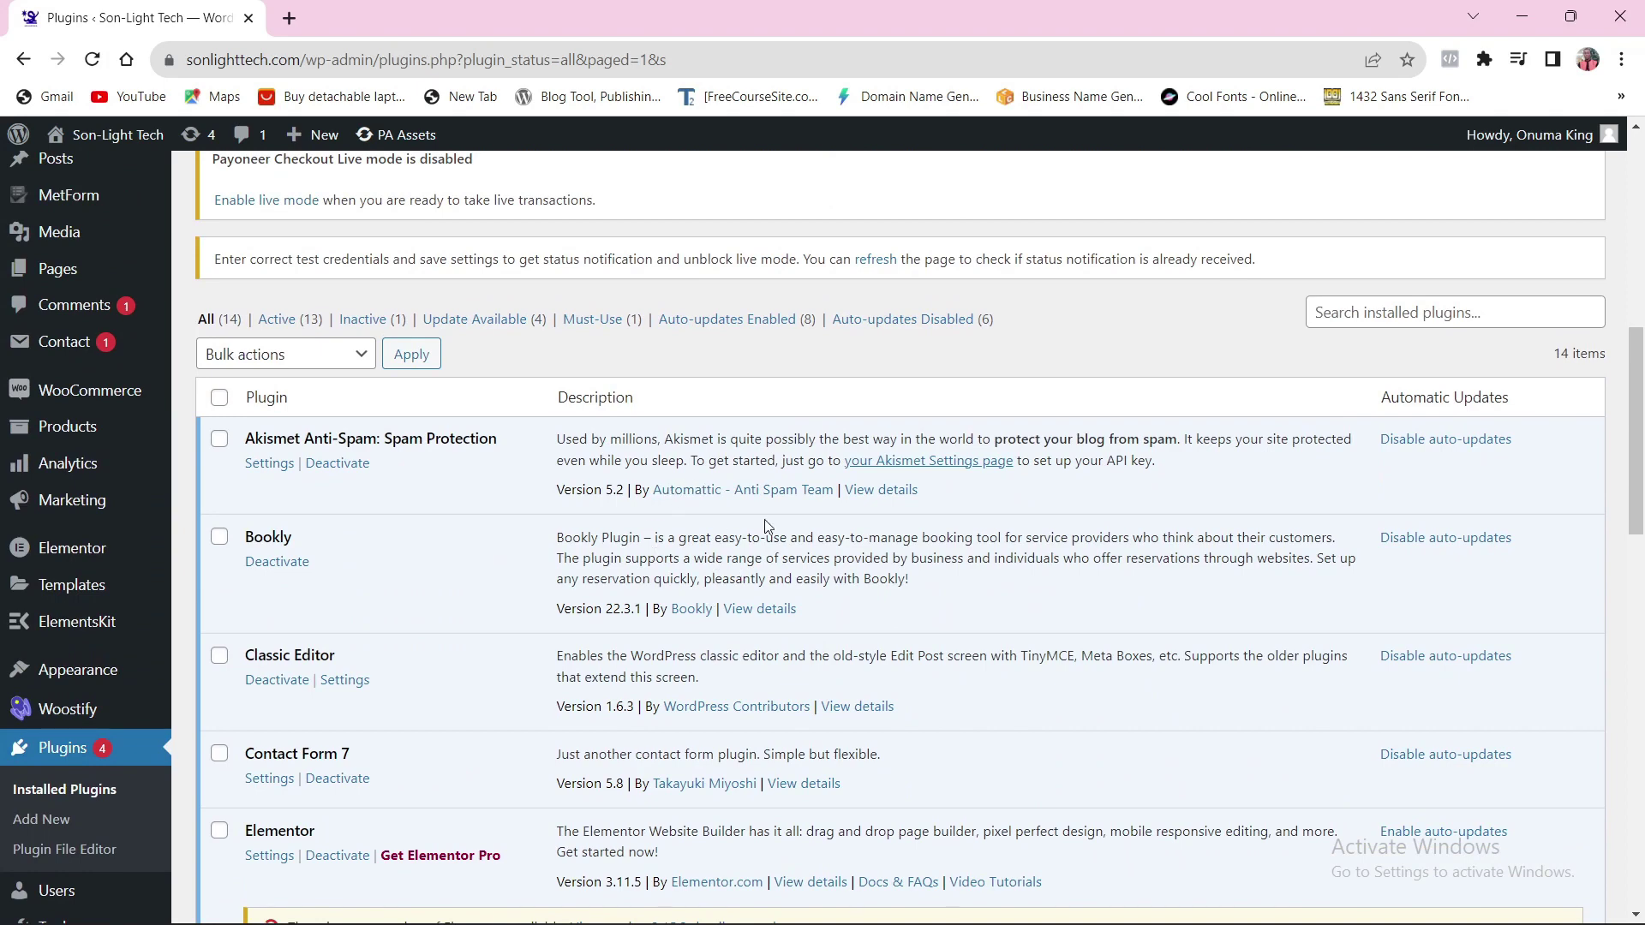
pyautogui.scroll(-1, 736, 515)
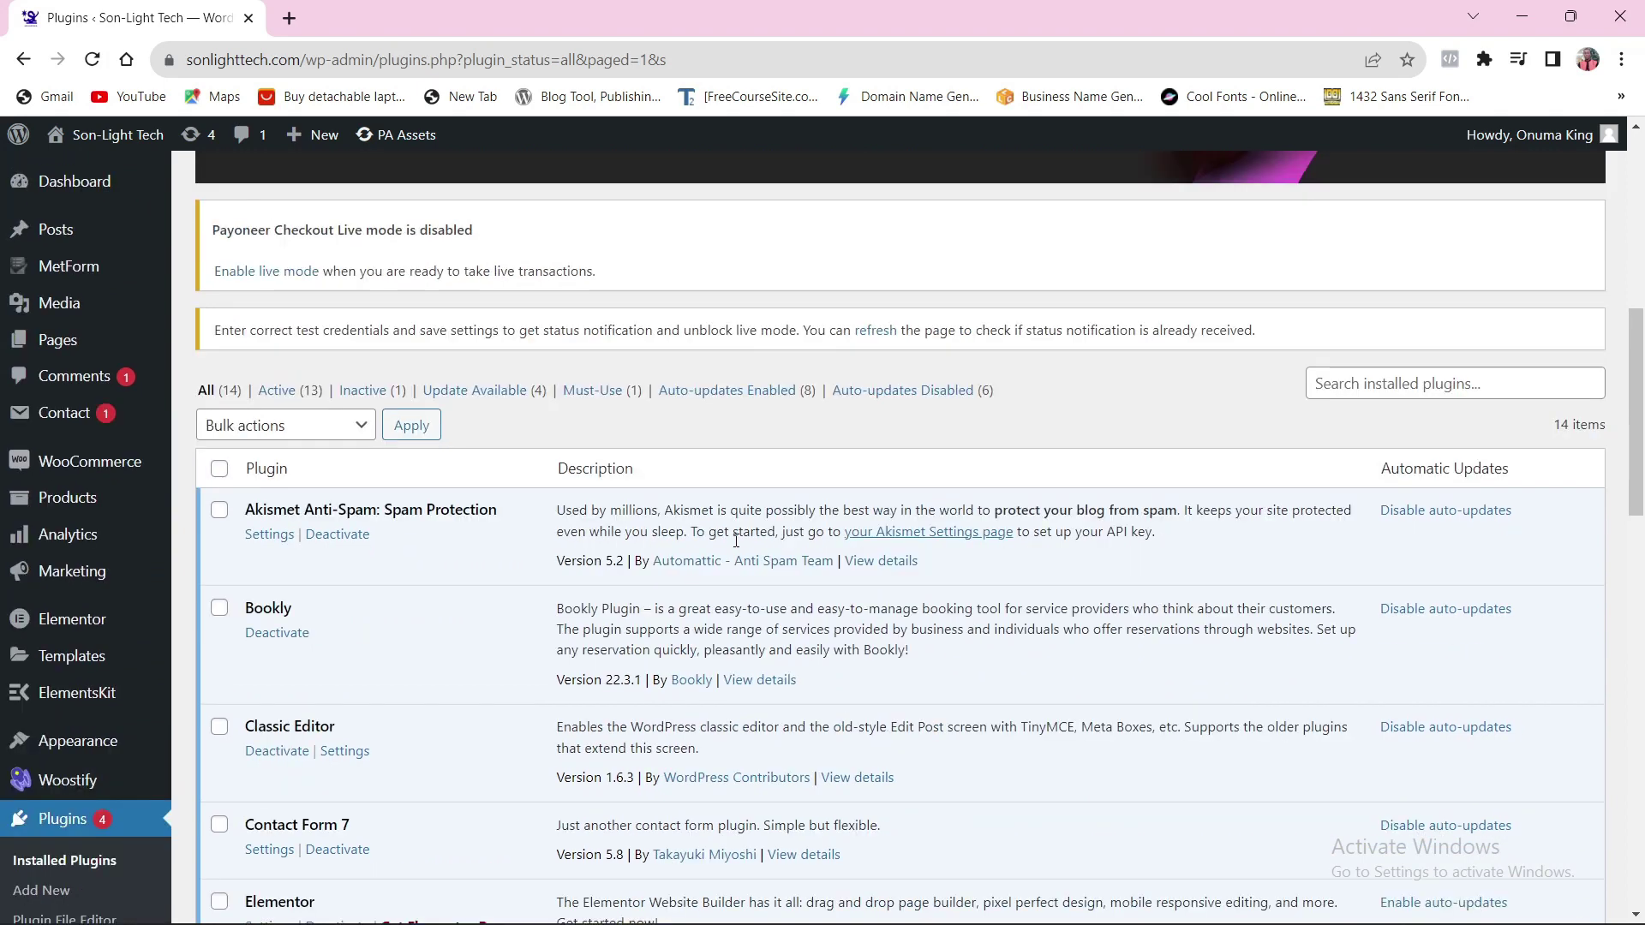
pyautogui.scroll(2, 720, 533)
pyautogui.scroll(-2, 746, 566)
pyautogui.scroll(-1, 767, 600)
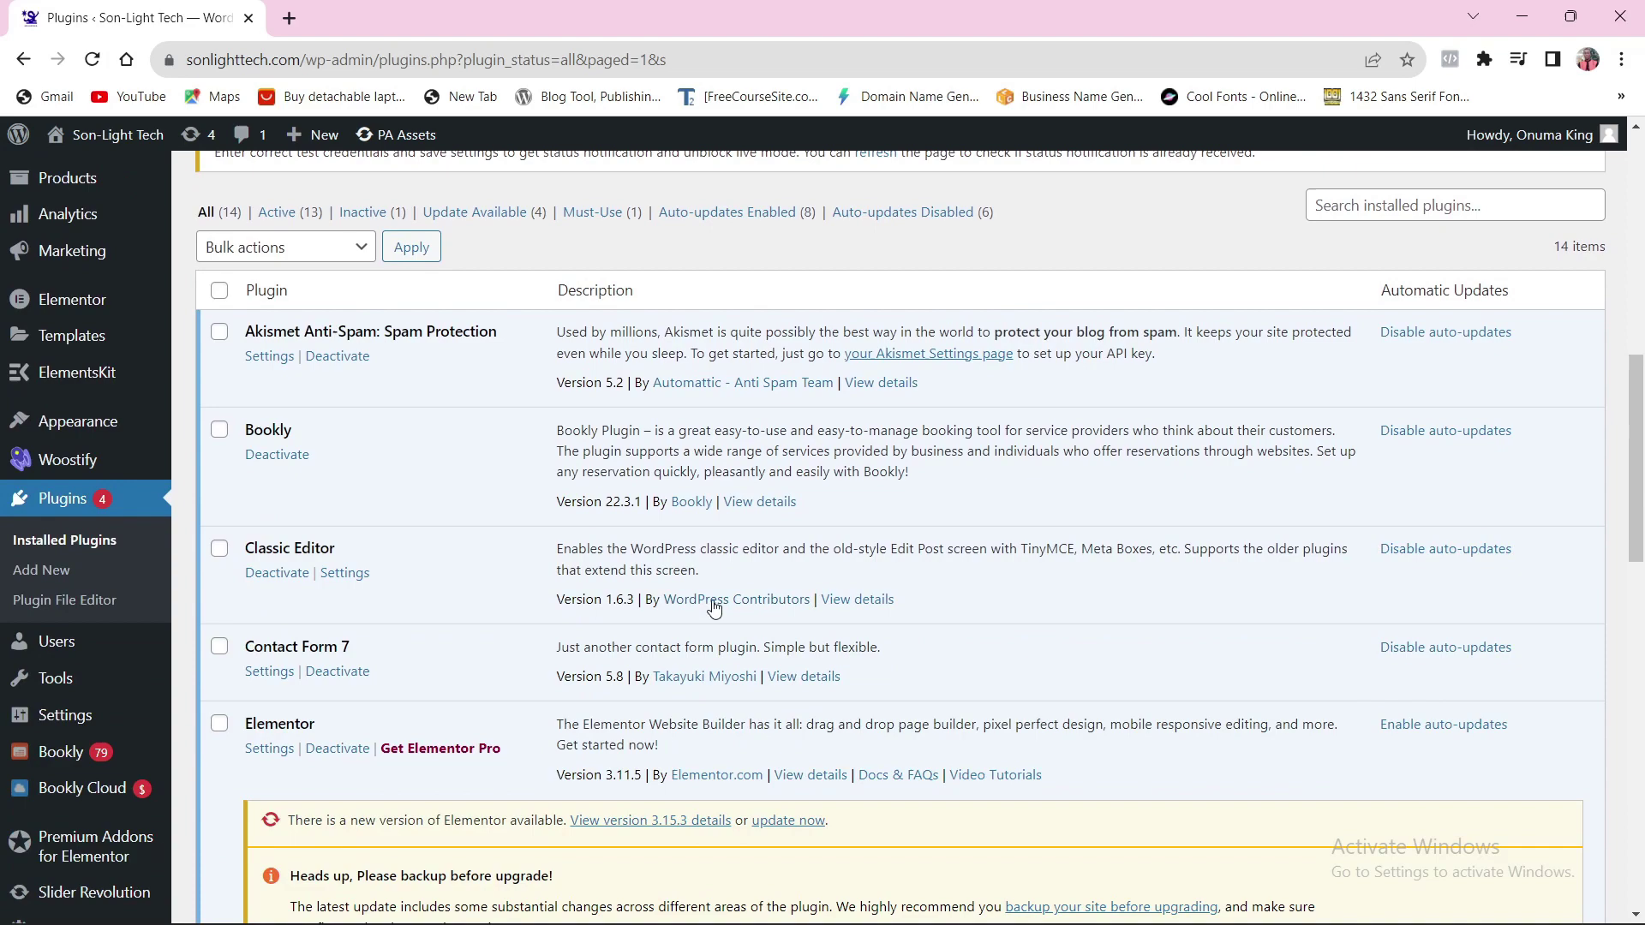
pyautogui.scroll(-2, 740, 554)
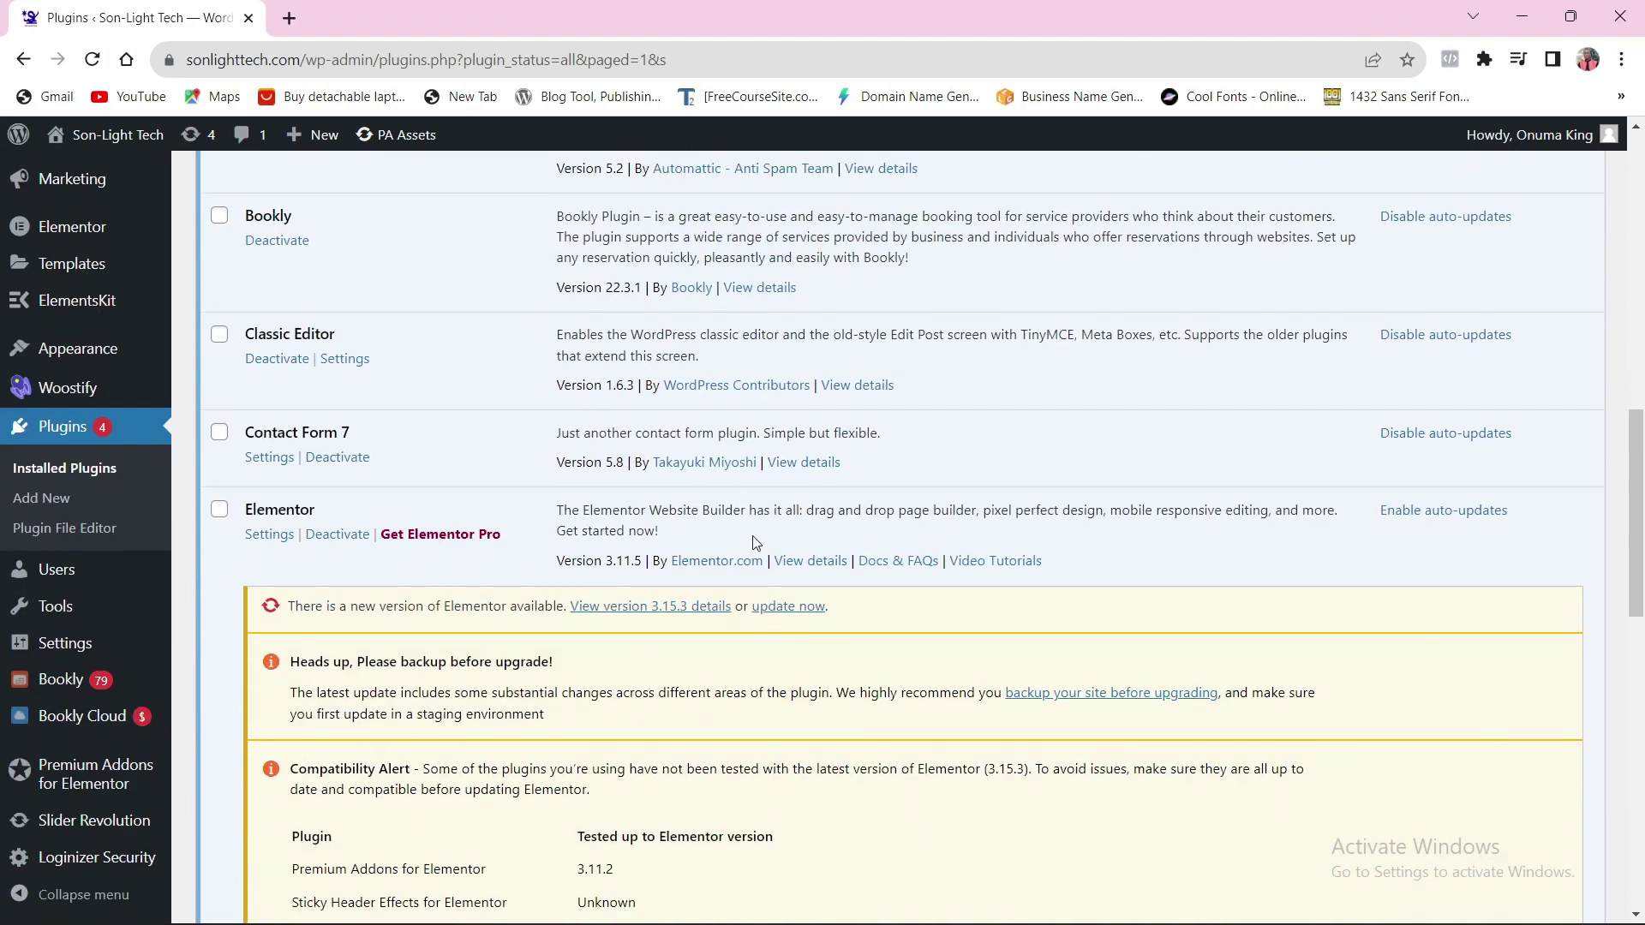
pyautogui.scroll(-1, 754, 542)
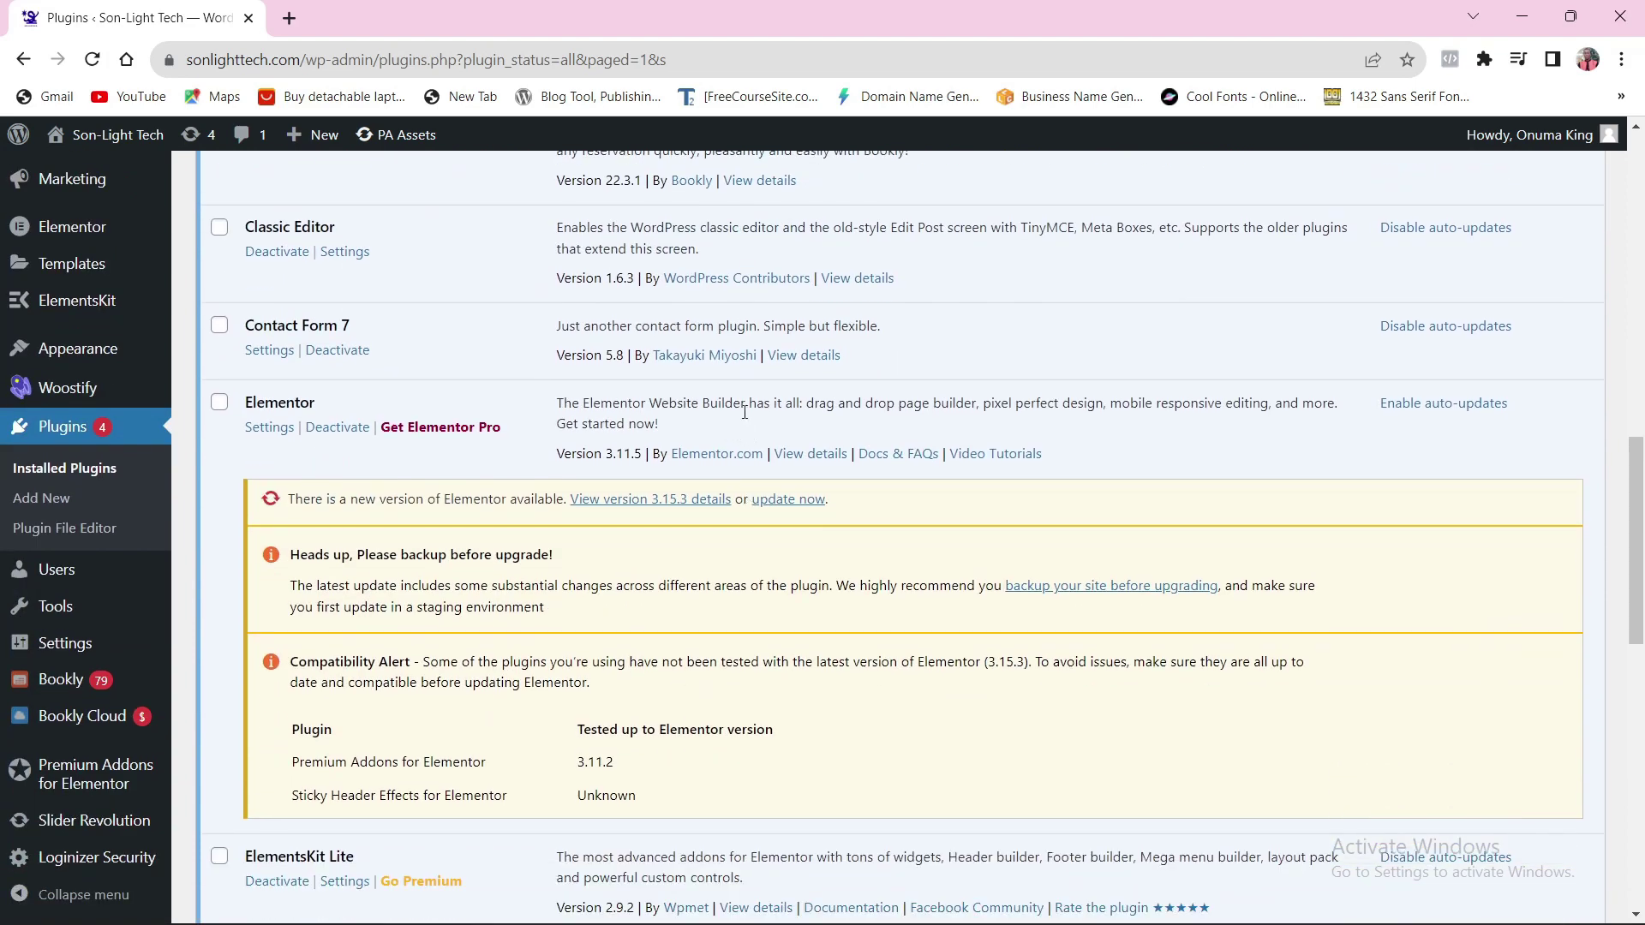
pyautogui.scroll(-3, 758, 463)
pyautogui.scroll(-4, 771, 517)
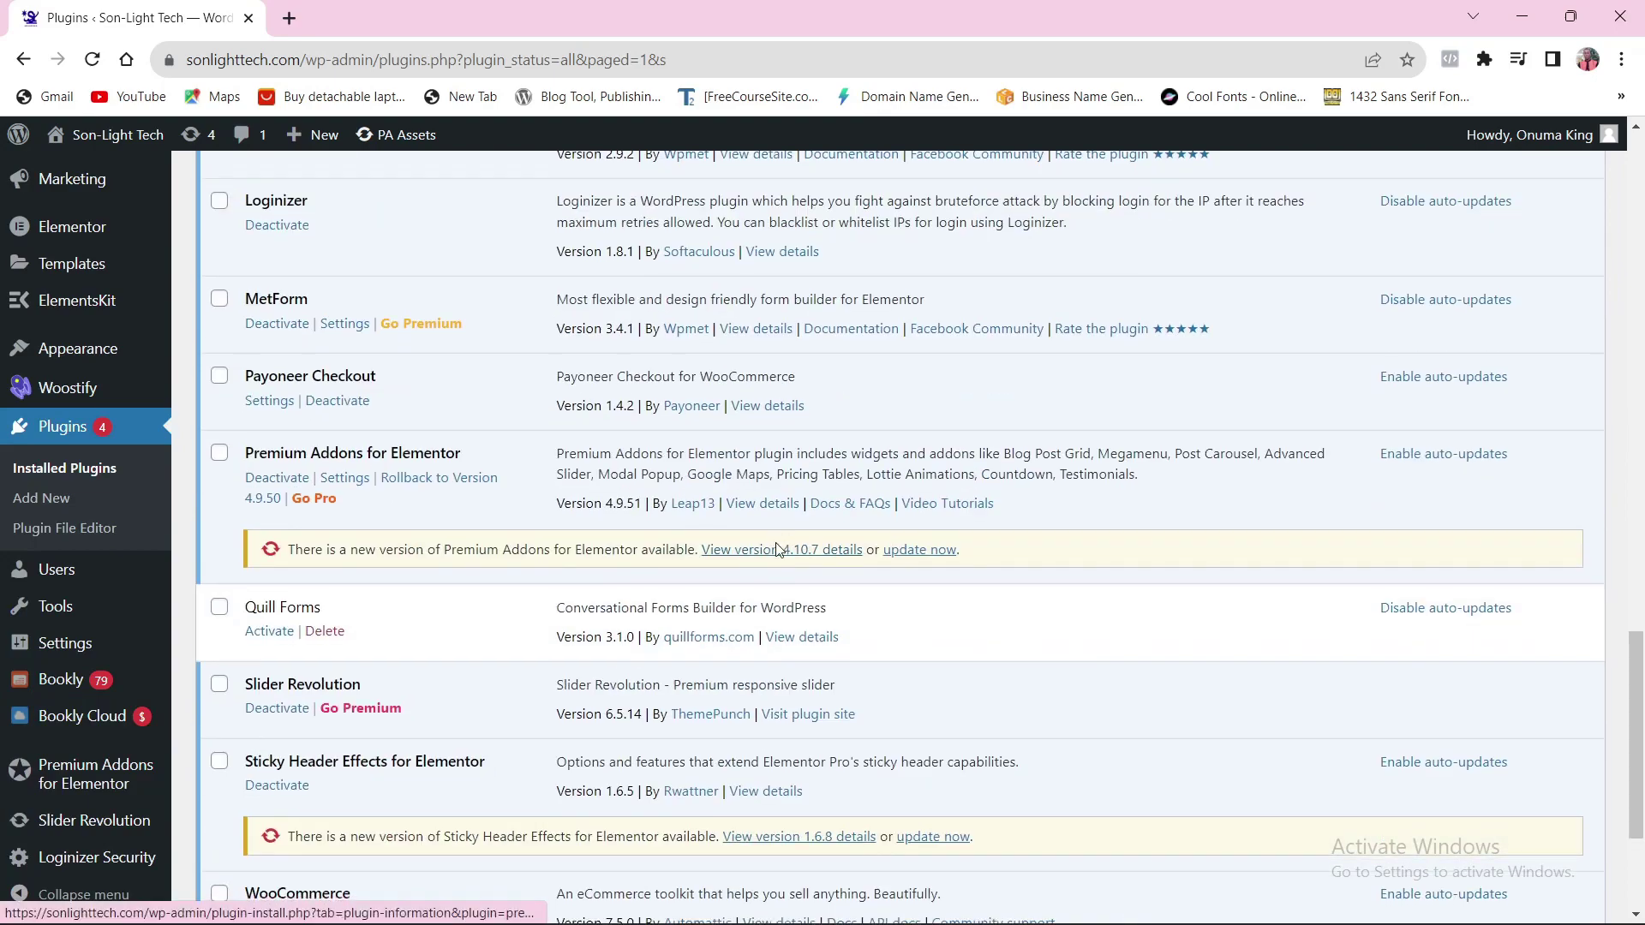
pyautogui.scroll(-3, 780, 540)
pyautogui.scroll(1, 642, 562)
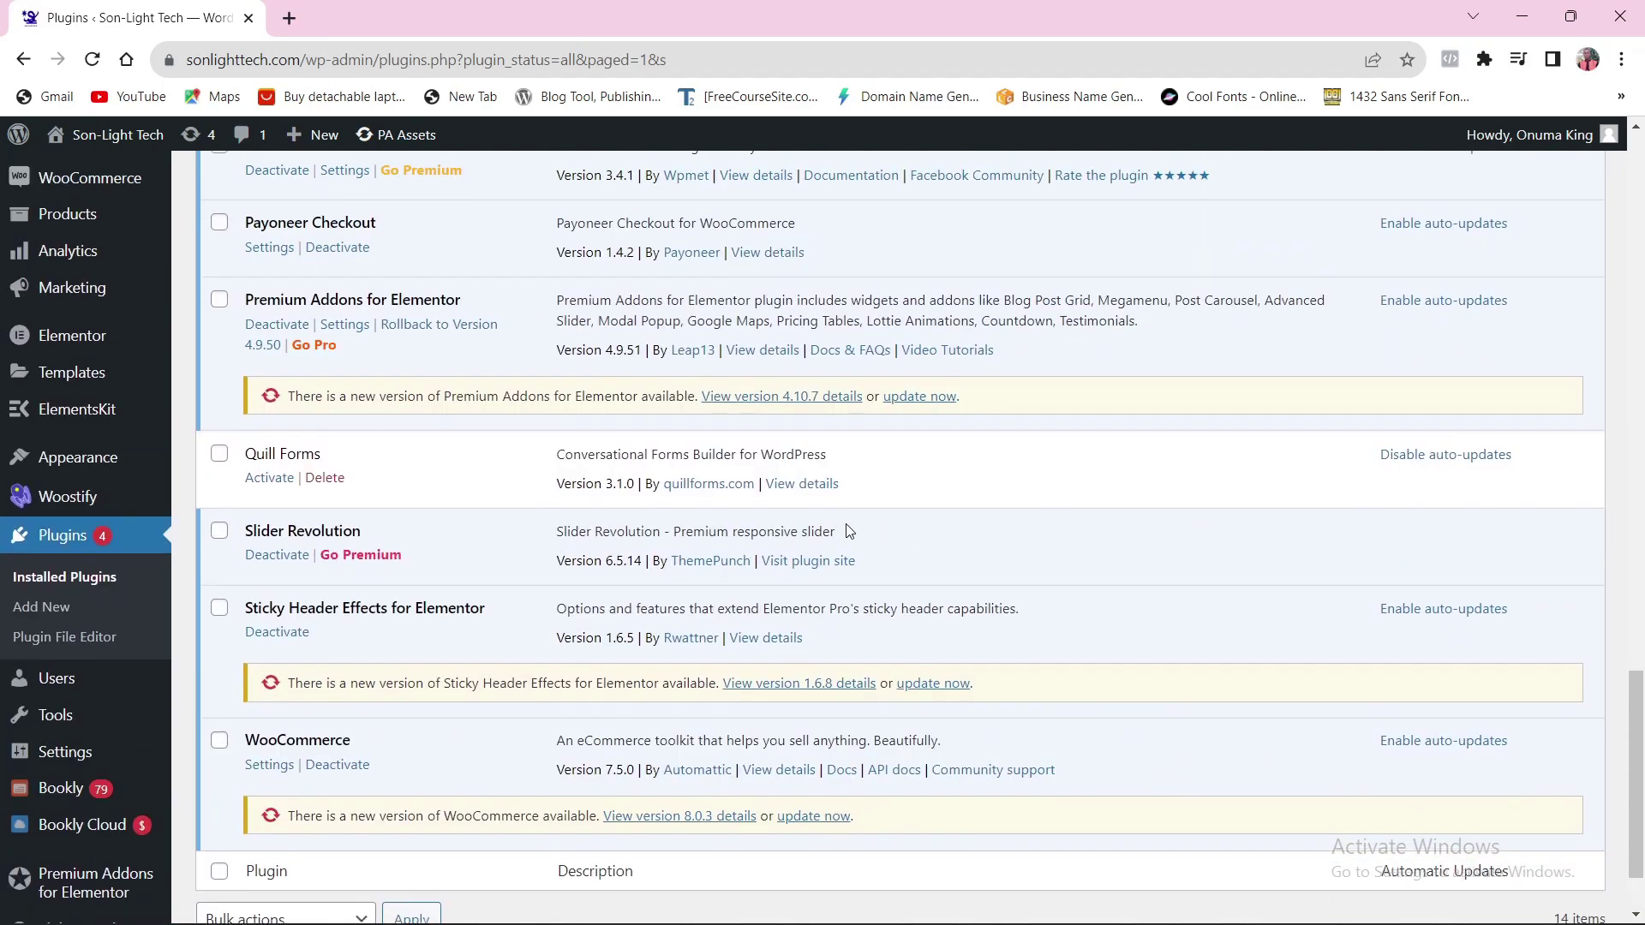
pyautogui.scroll(3, 847, 529)
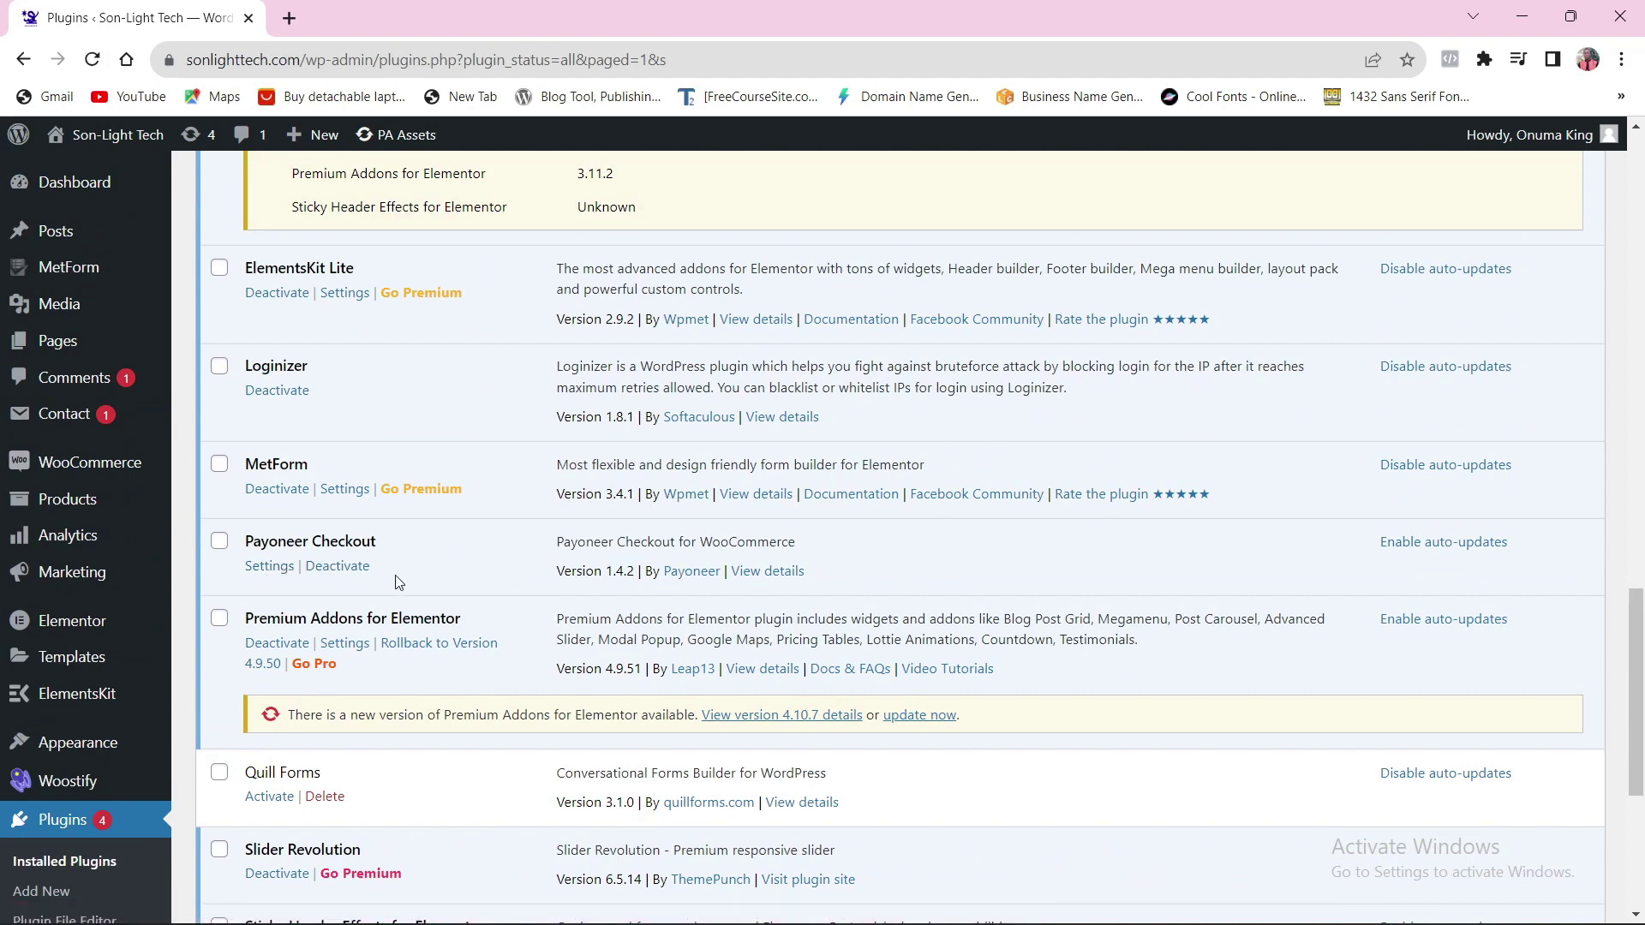
pyautogui.scroll(-2, 396, 554)
pyautogui.scroll(-1, 78, 540)
pyautogui.scroll(-1, 191, 629)
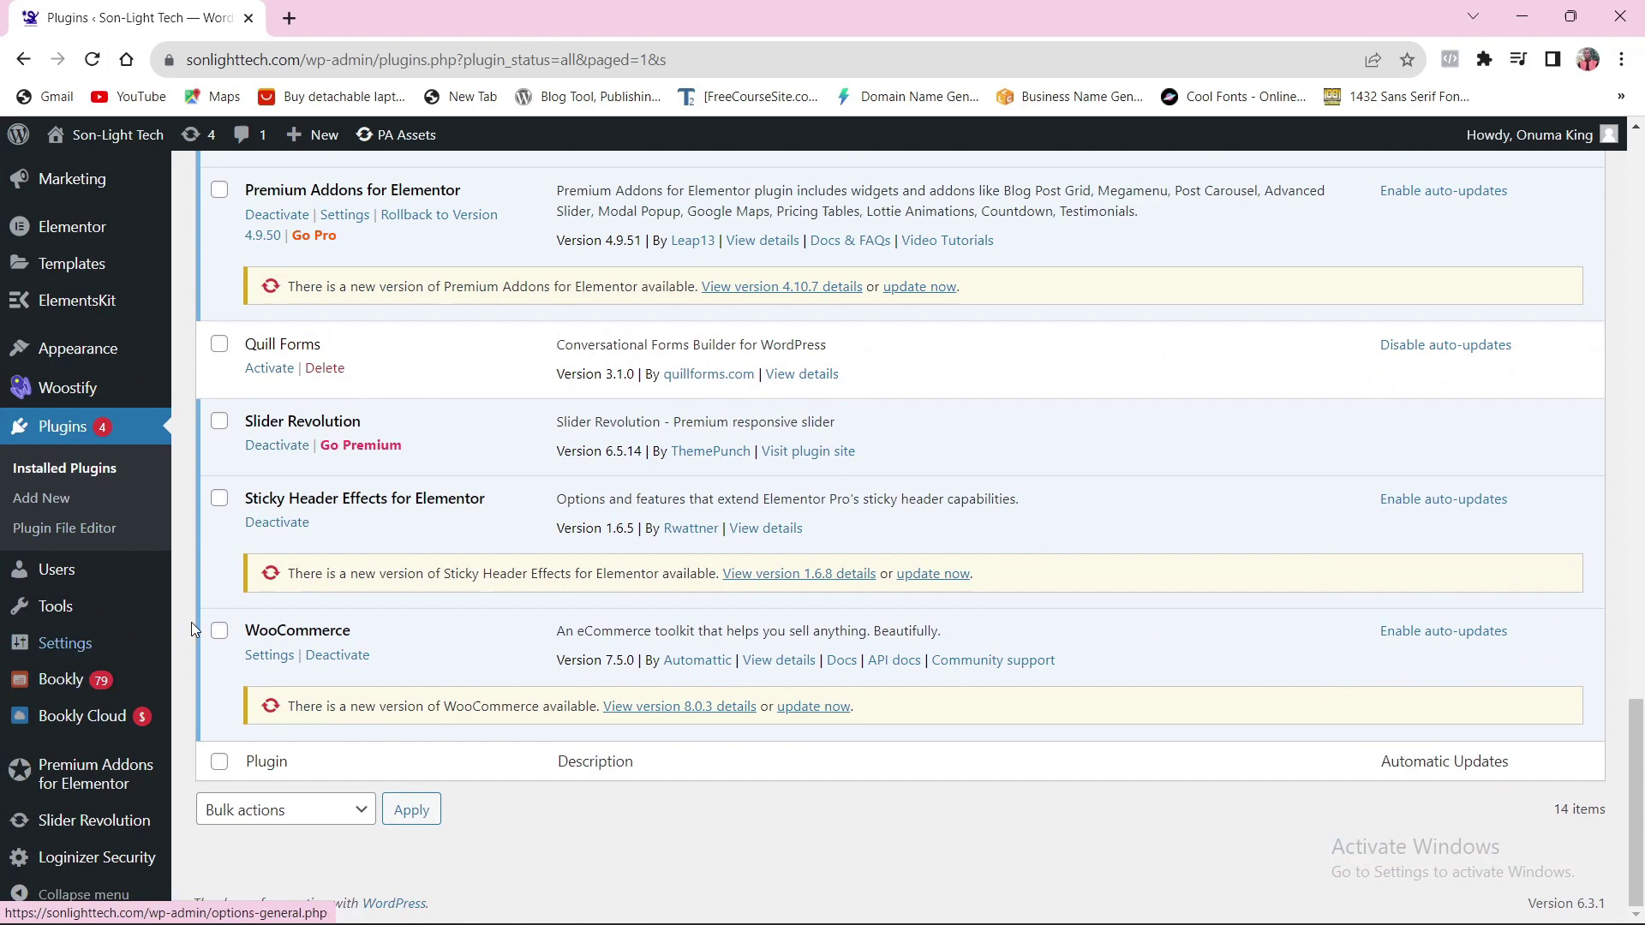
pyautogui.scroll(1, 104, 553)
pyautogui.scroll(2, 90, 488)
pyautogui.scroll(1, 85, 474)
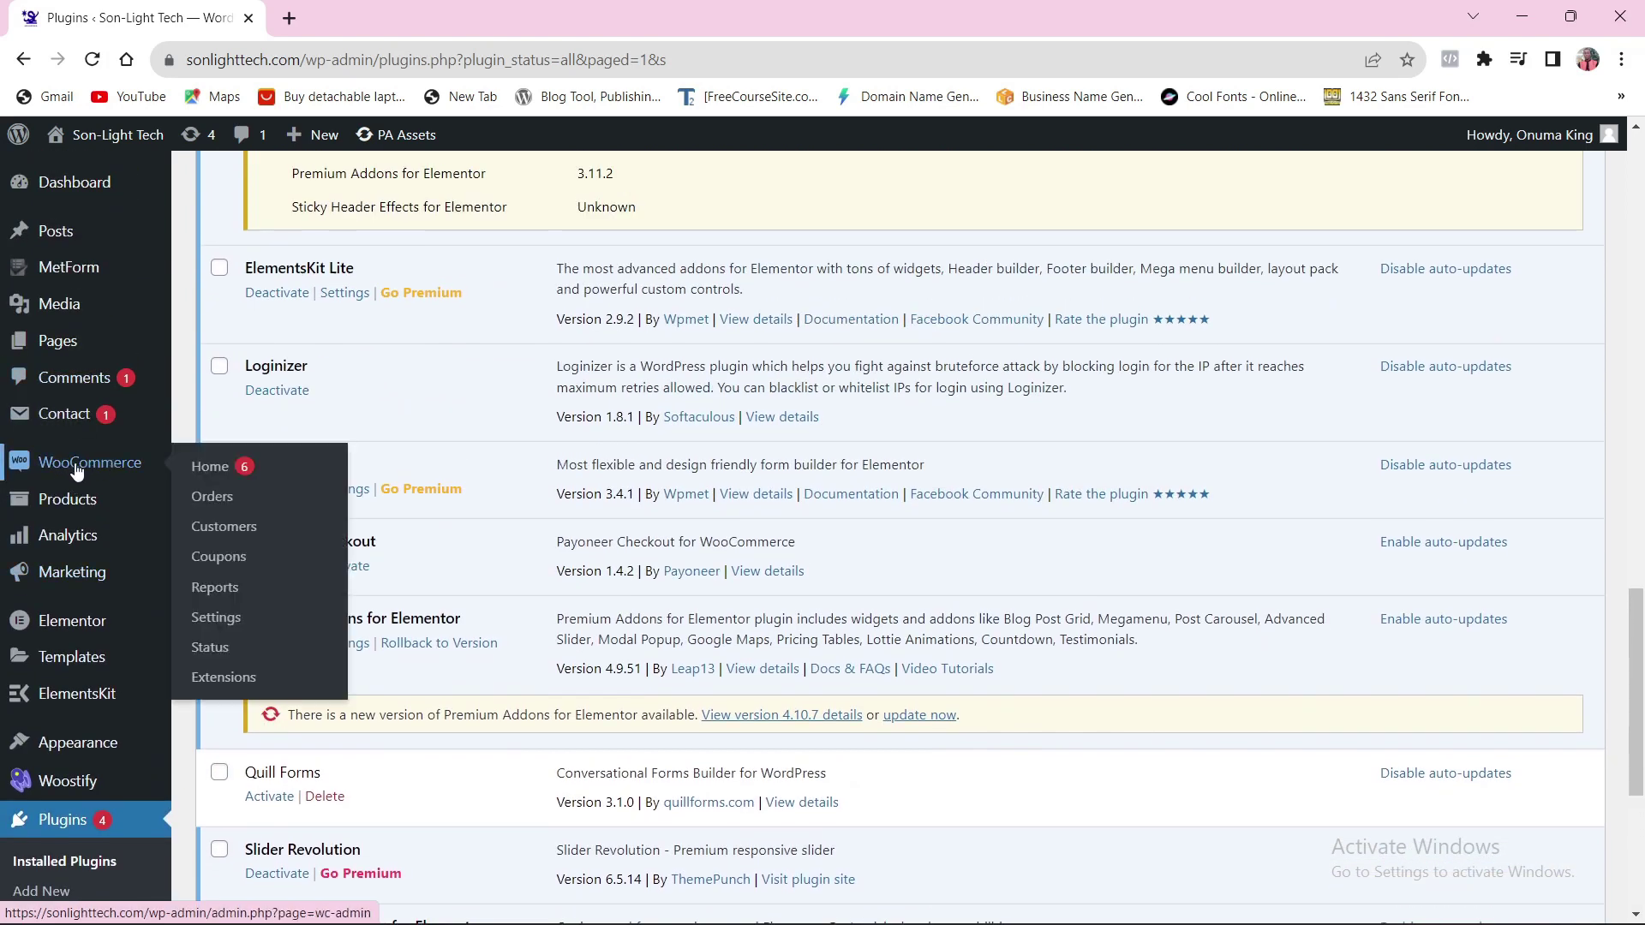
# - Turn on the Payoneer Checkout toggle under WooCommerce Settings > Payments
pyautogui.click(235, 623)
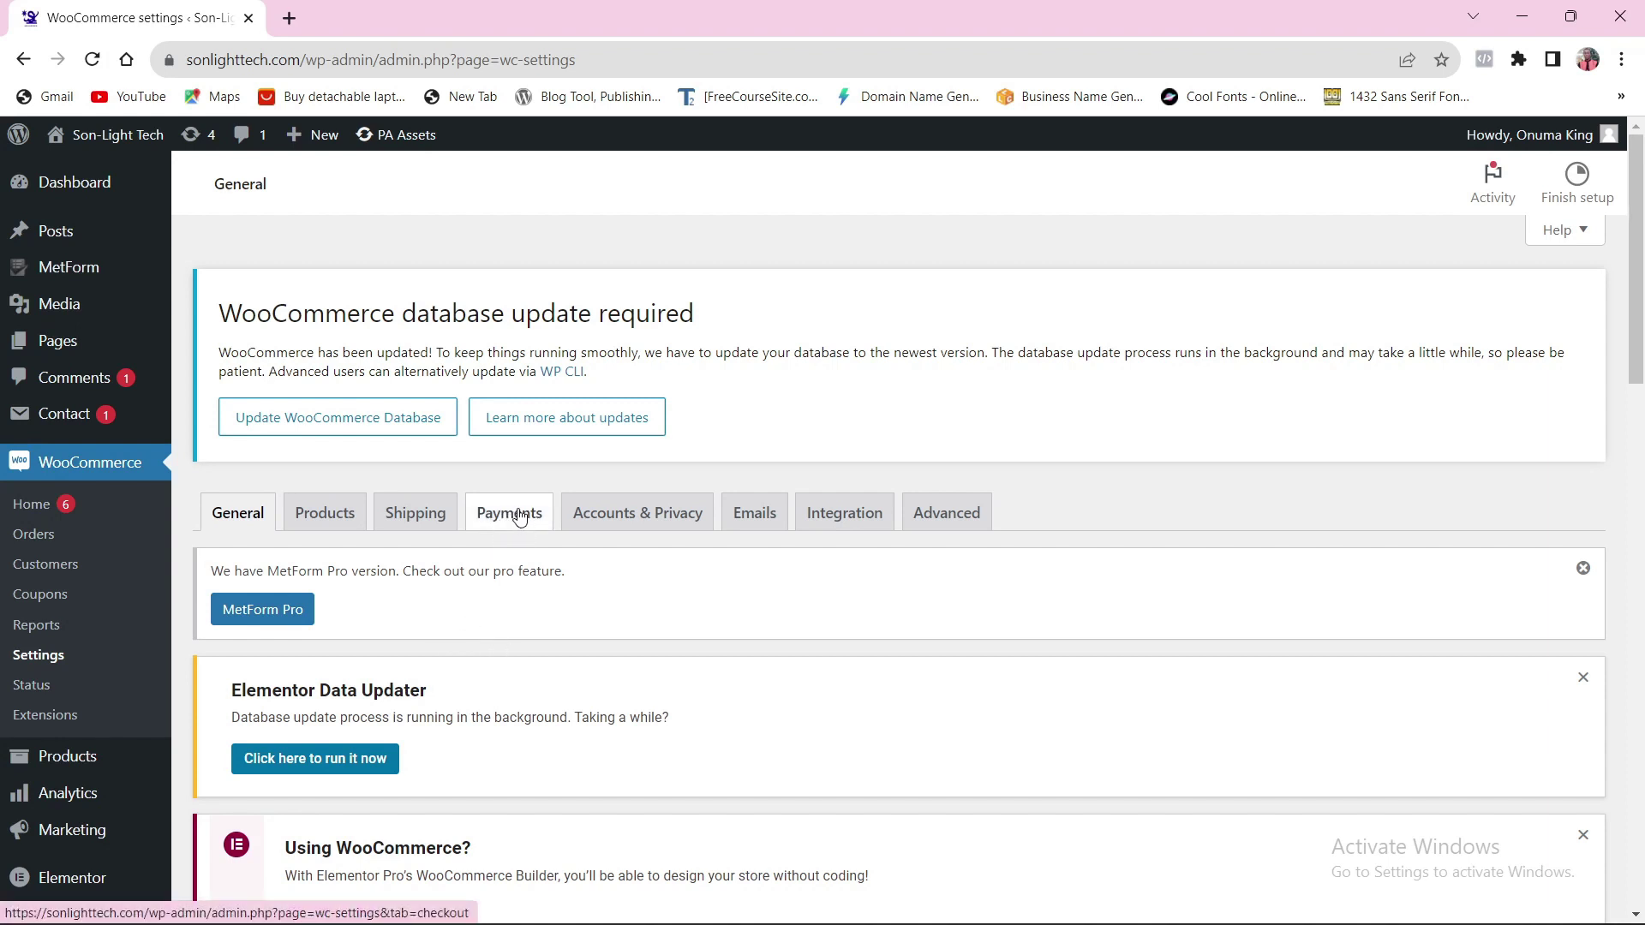
pyautogui.click(520, 525)
pyautogui.scroll(-4, 709, 497)
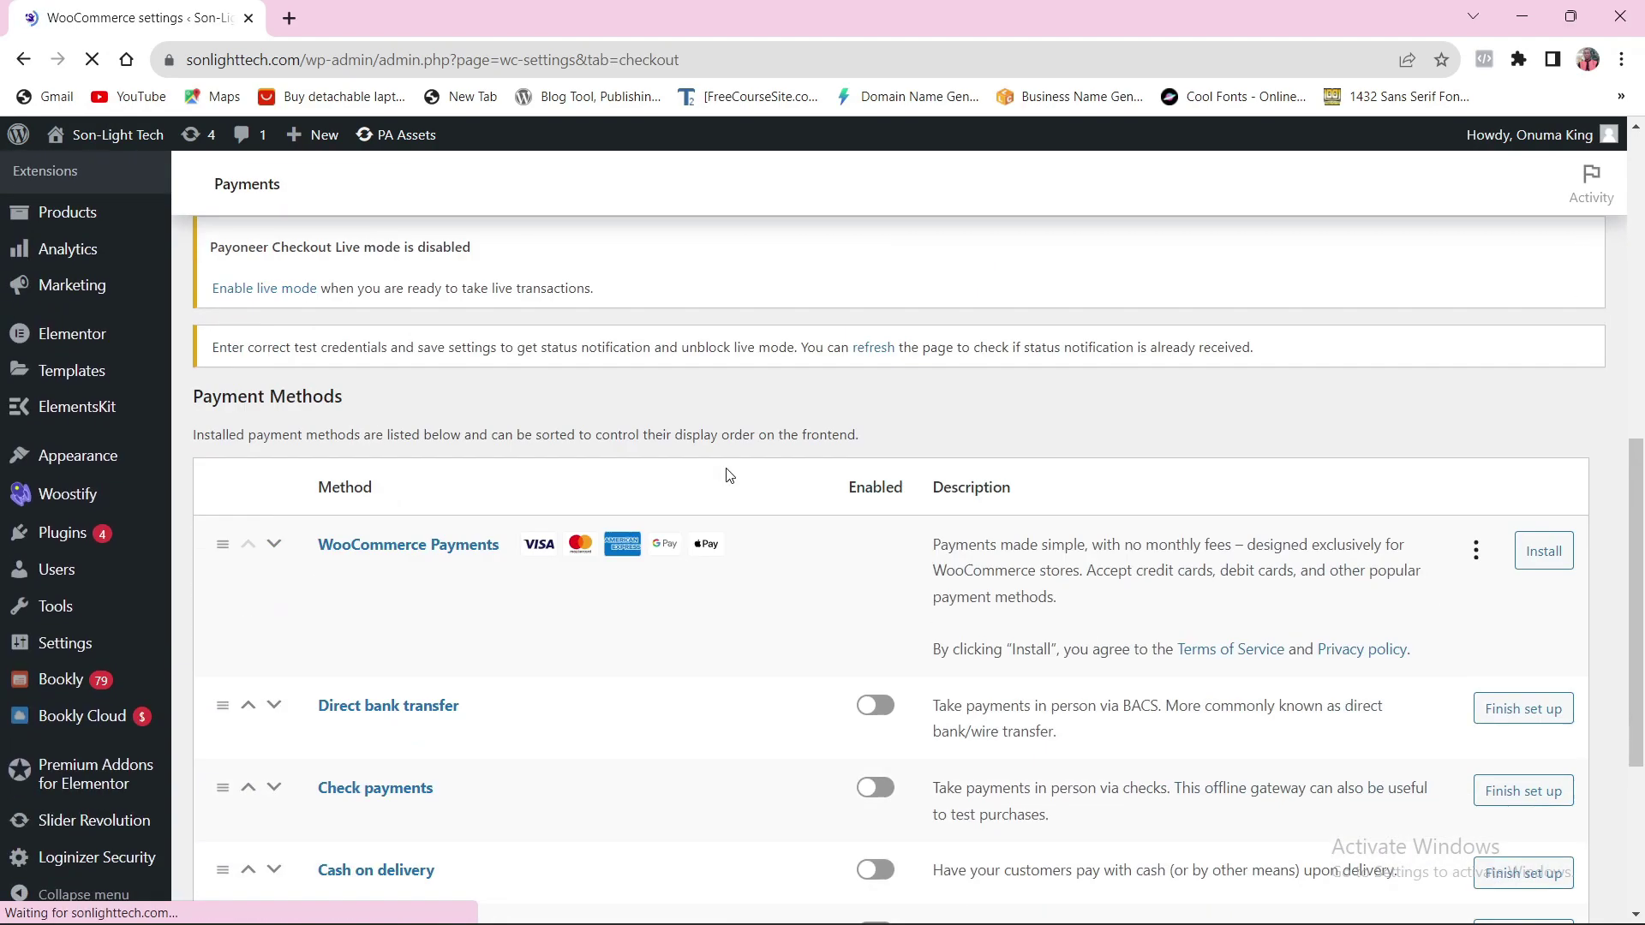
pyautogui.scroll(-3, 740, 470)
pyautogui.scroll(1, 752, 453)
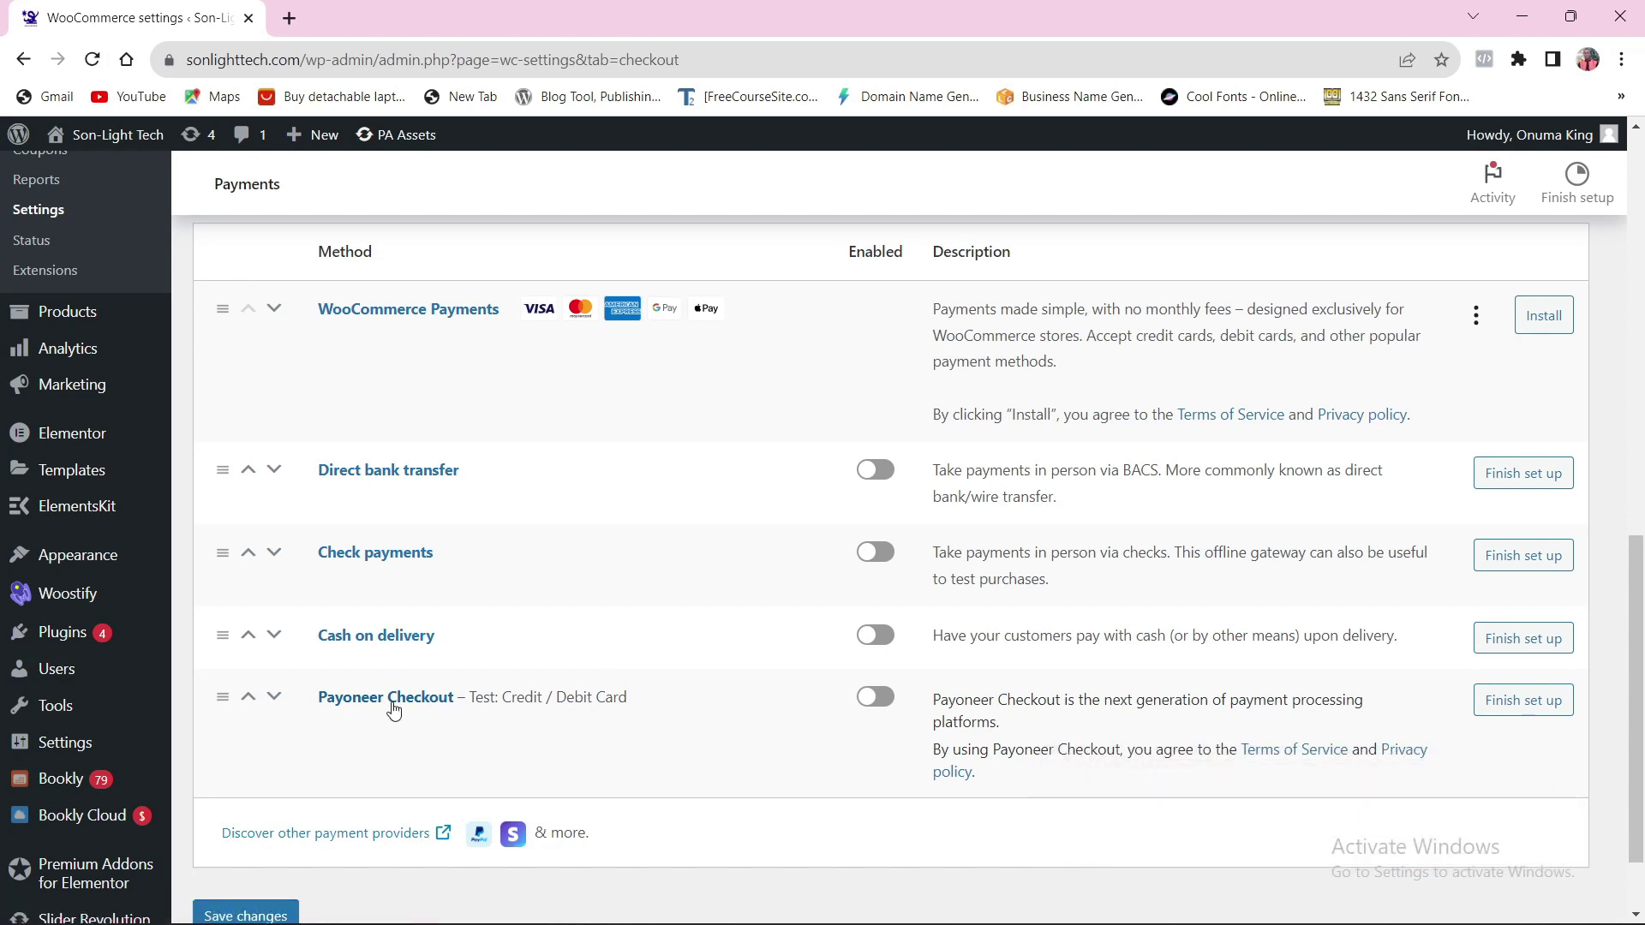
pyautogui.click(882, 702)
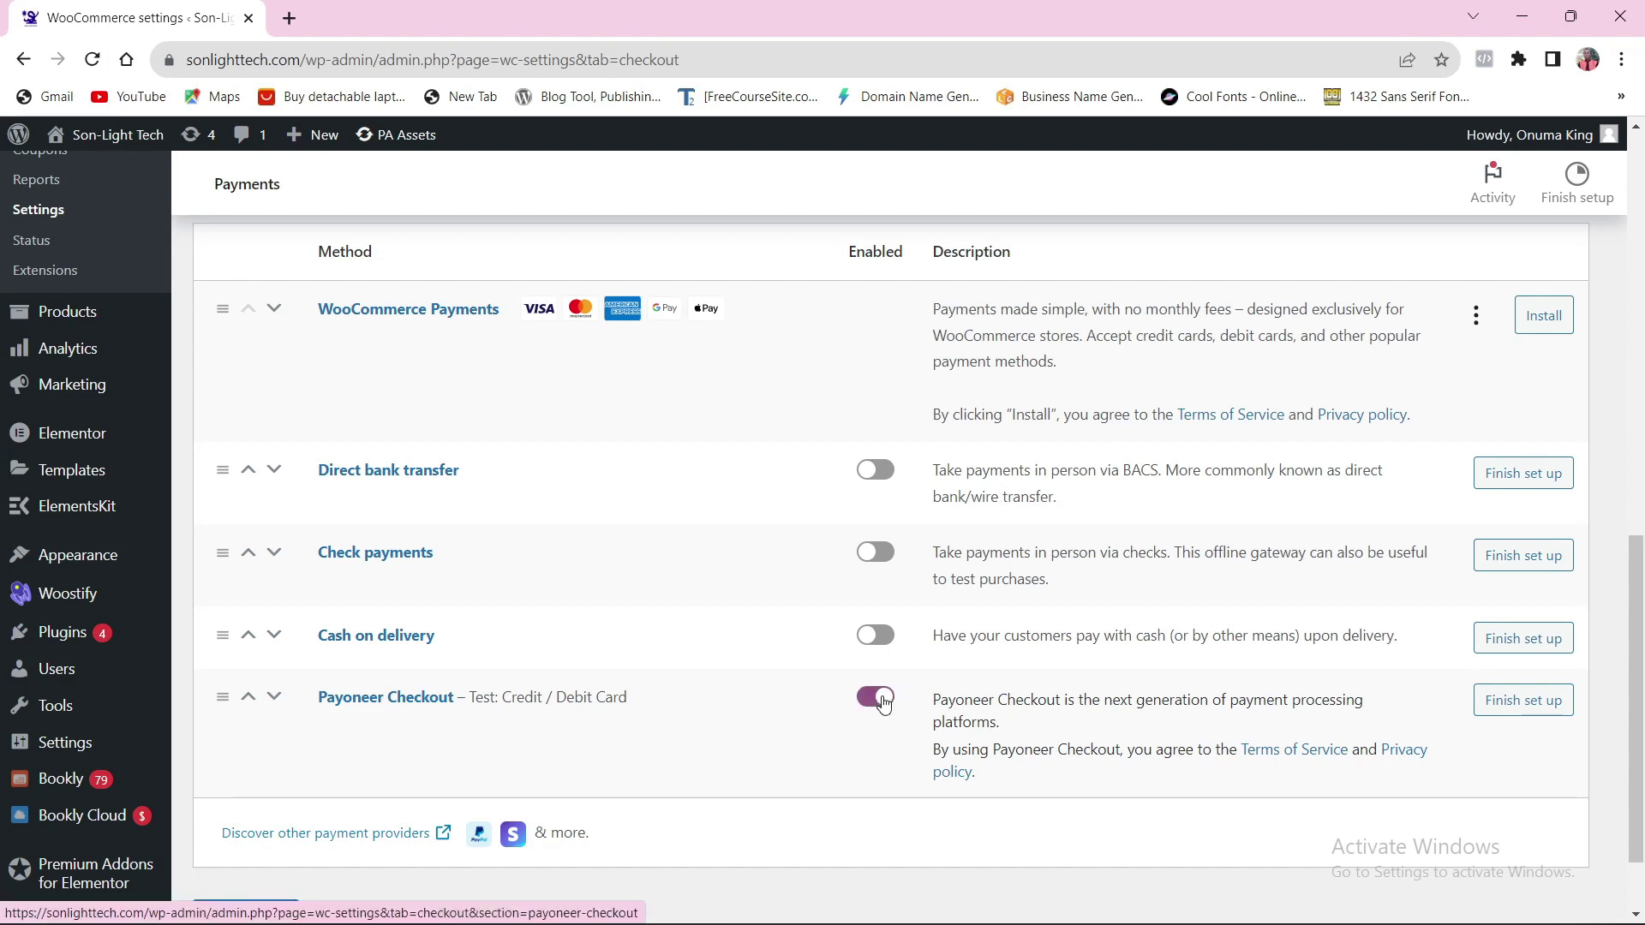
pyautogui.scroll(-1, 726, 623)
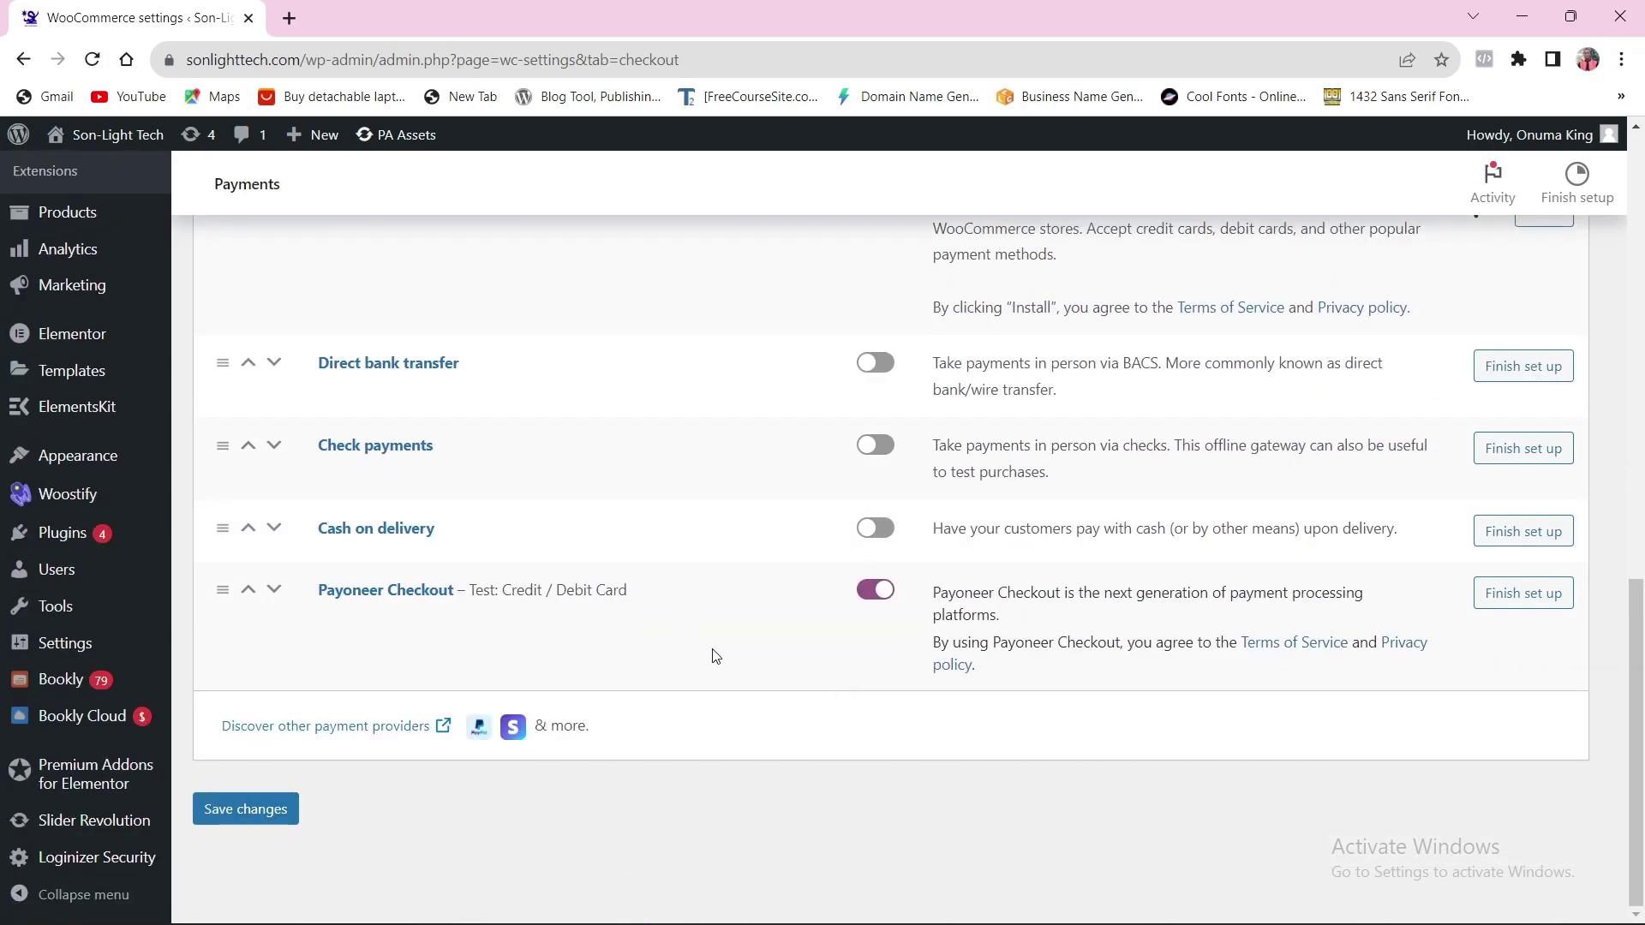
pyautogui.scroll(3, 740, 643)
pyautogui.scroll(-2, 900, 604)
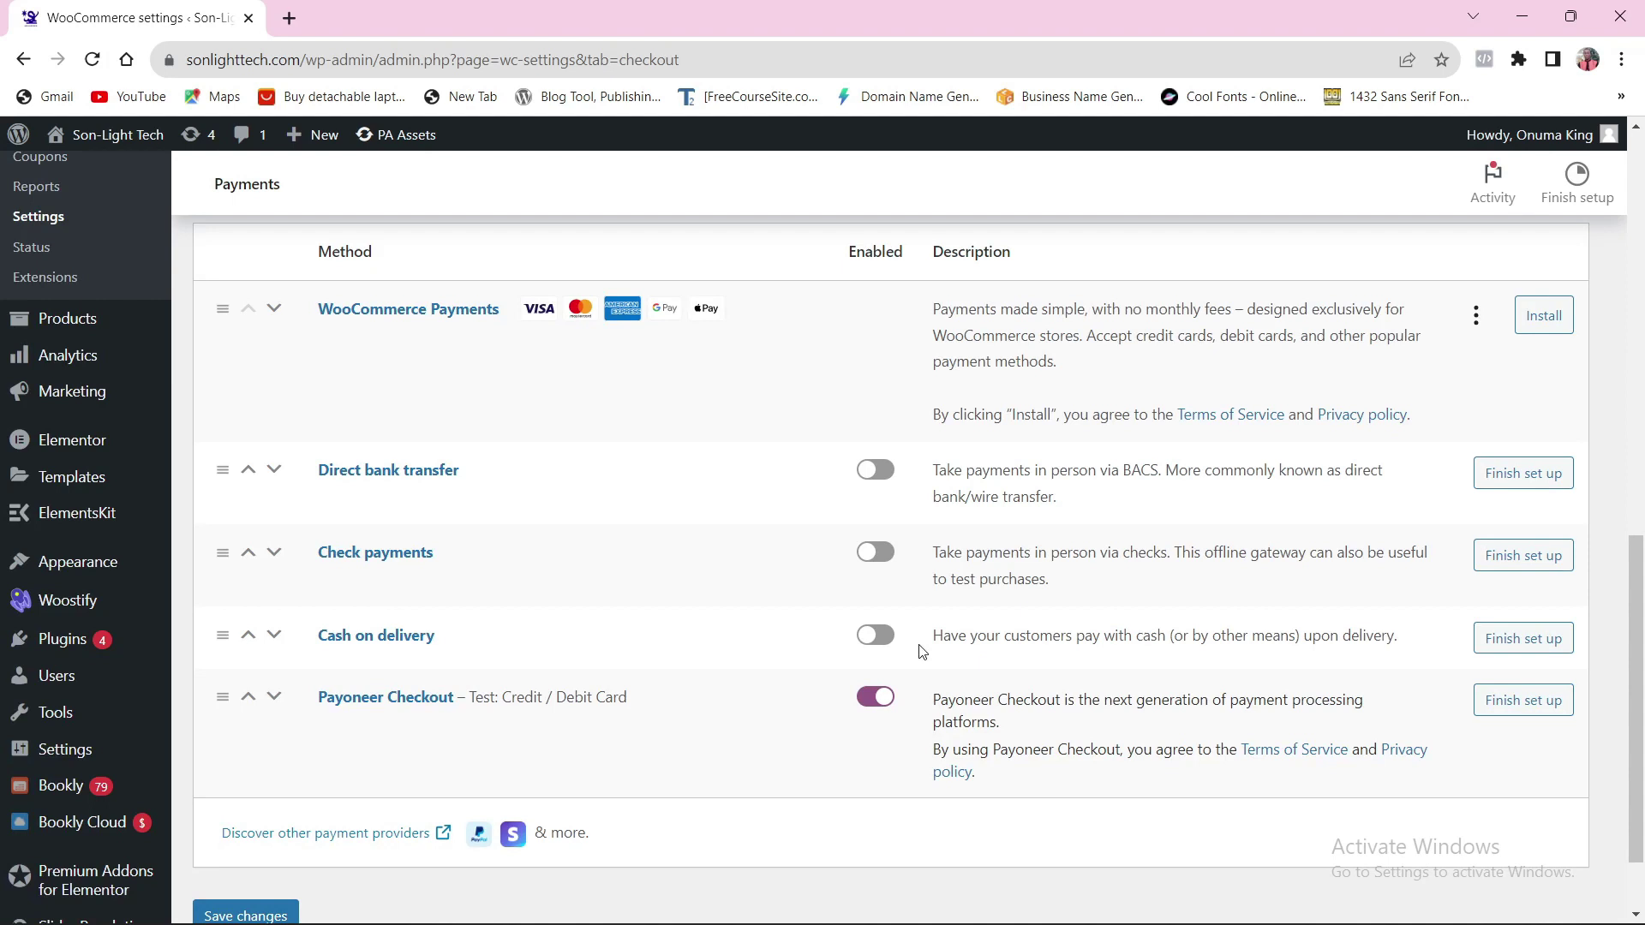
# - Bring up the Payoneer Checkout setup form with its empty API credential fields
pyautogui.click(1520, 704)
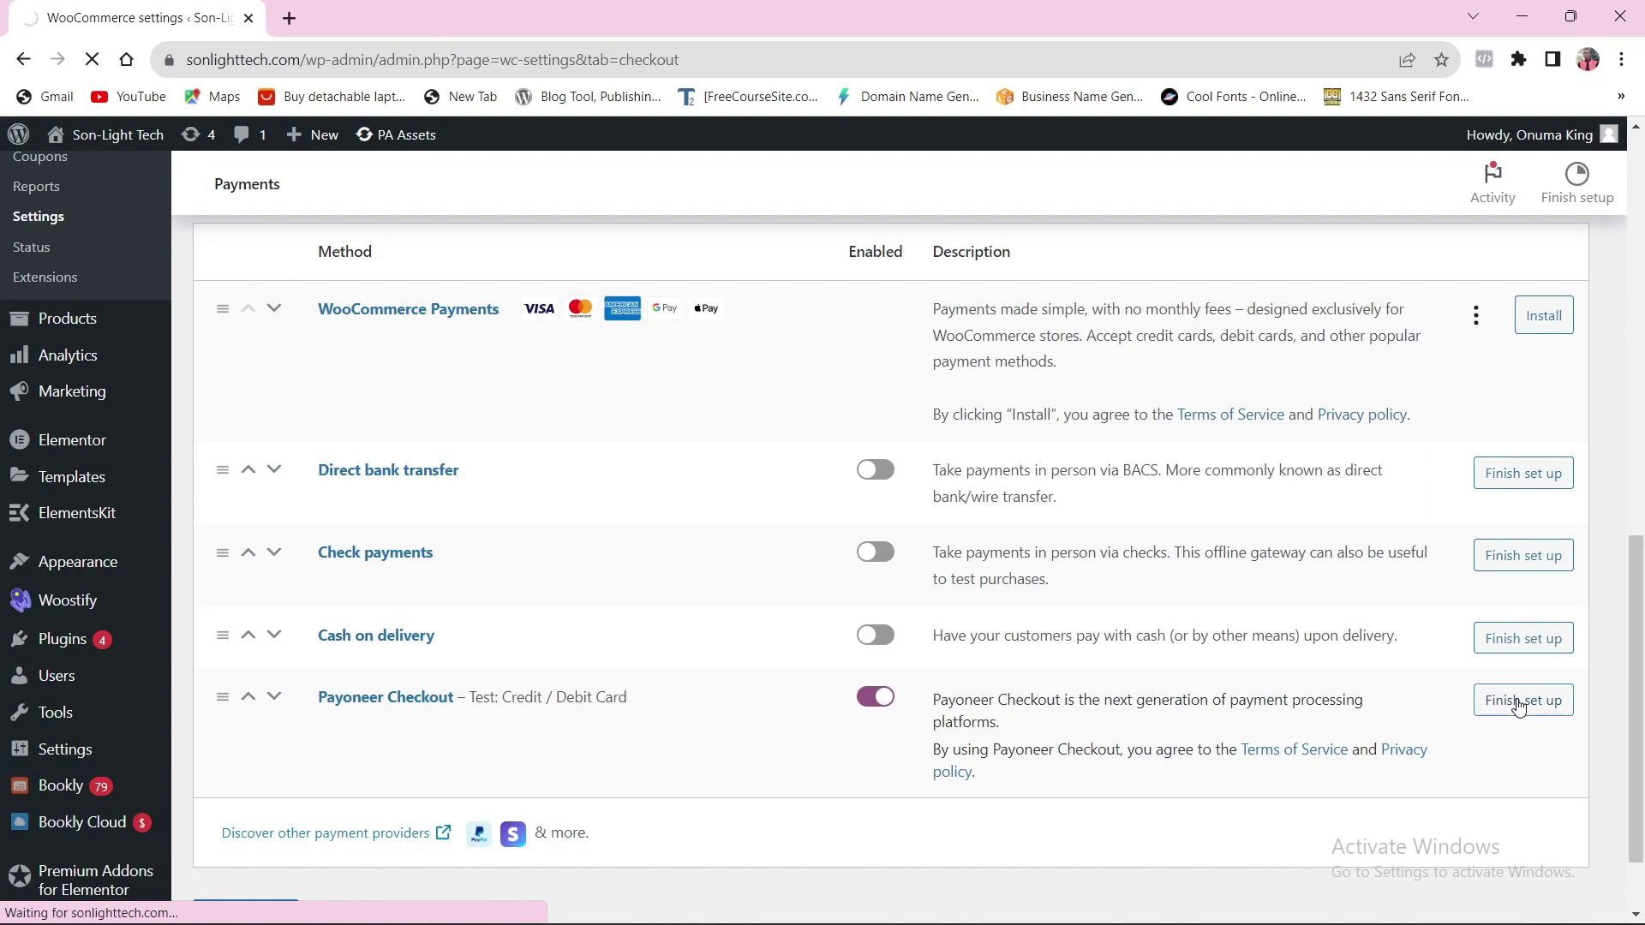
pyautogui.scroll(-3, 1289, 650)
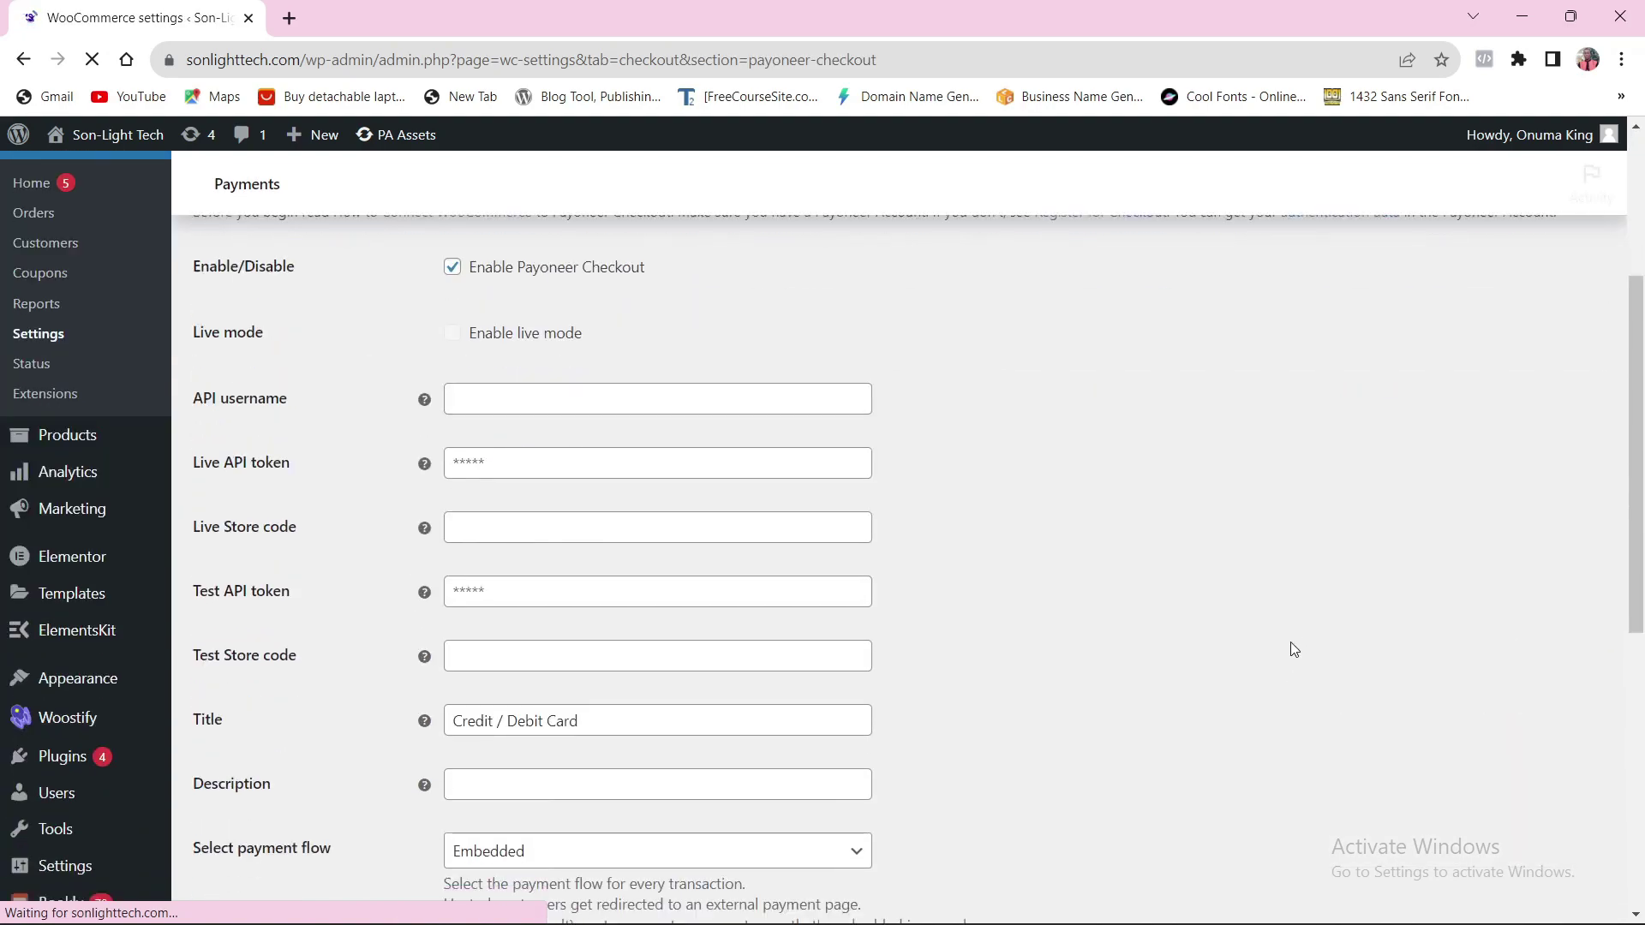
pyautogui.scroll(-3, 1295, 648)
pyautogui.scroll(-2, 1293, 651)
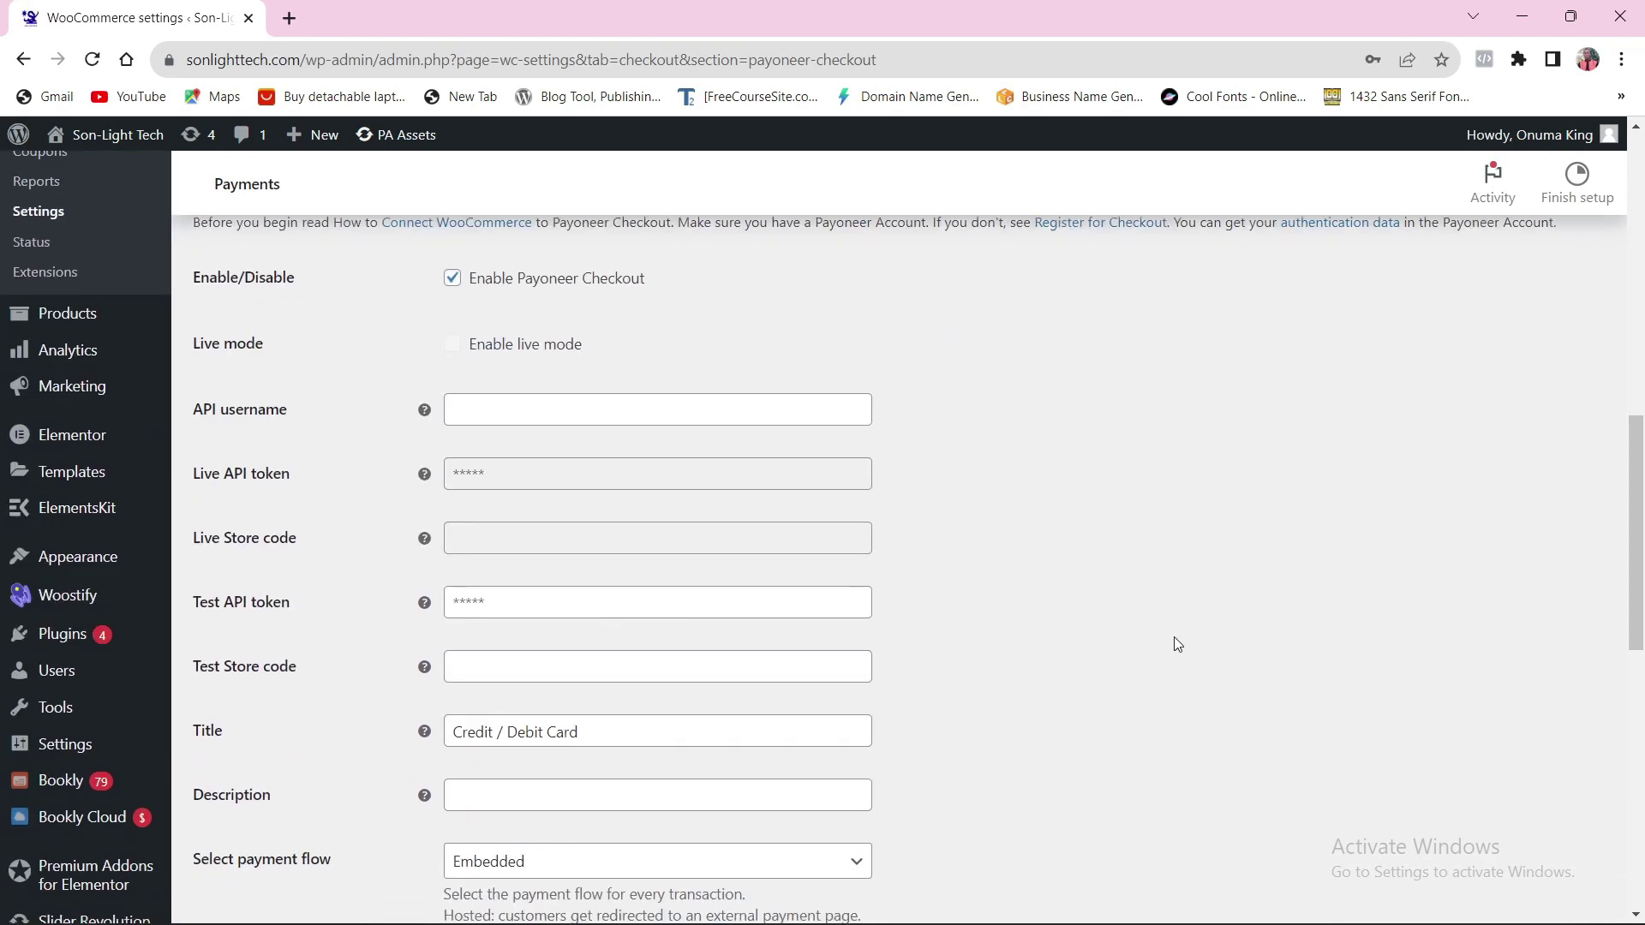
pyautogui.scroll(1, 1020, 603)
pyautogui.scroll(1, 947, 680)
pyautogui.scroll(1, 820, 644)
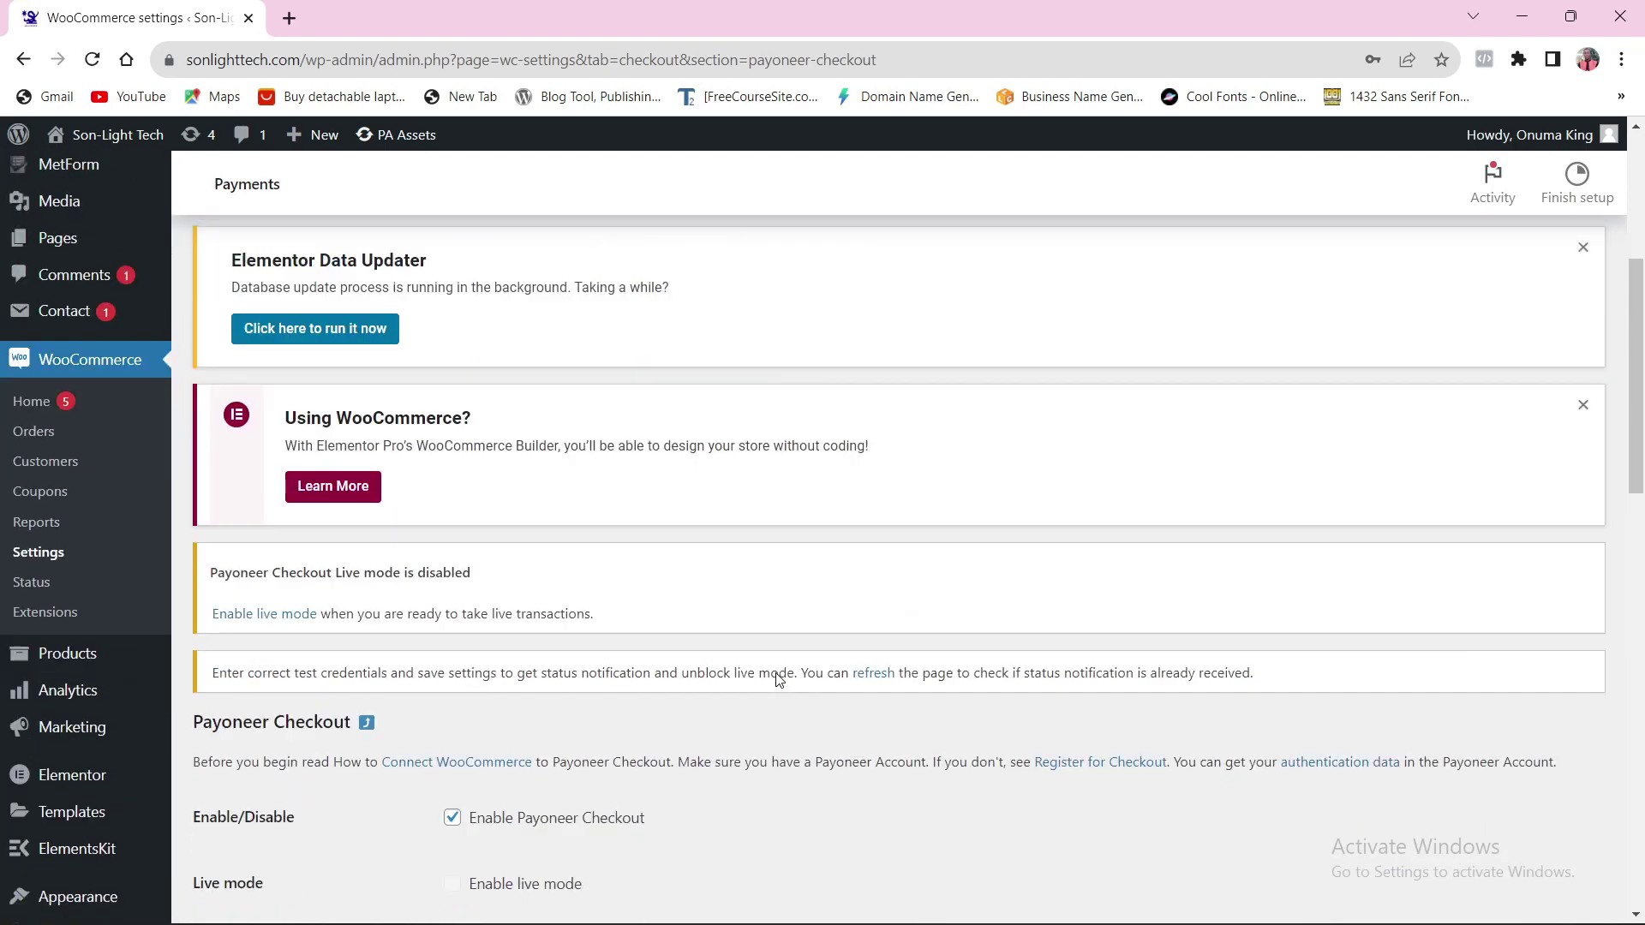
pyautogui.scroll(-1, 794, 672)
pyautogui.scroll(-1, 794, 672)
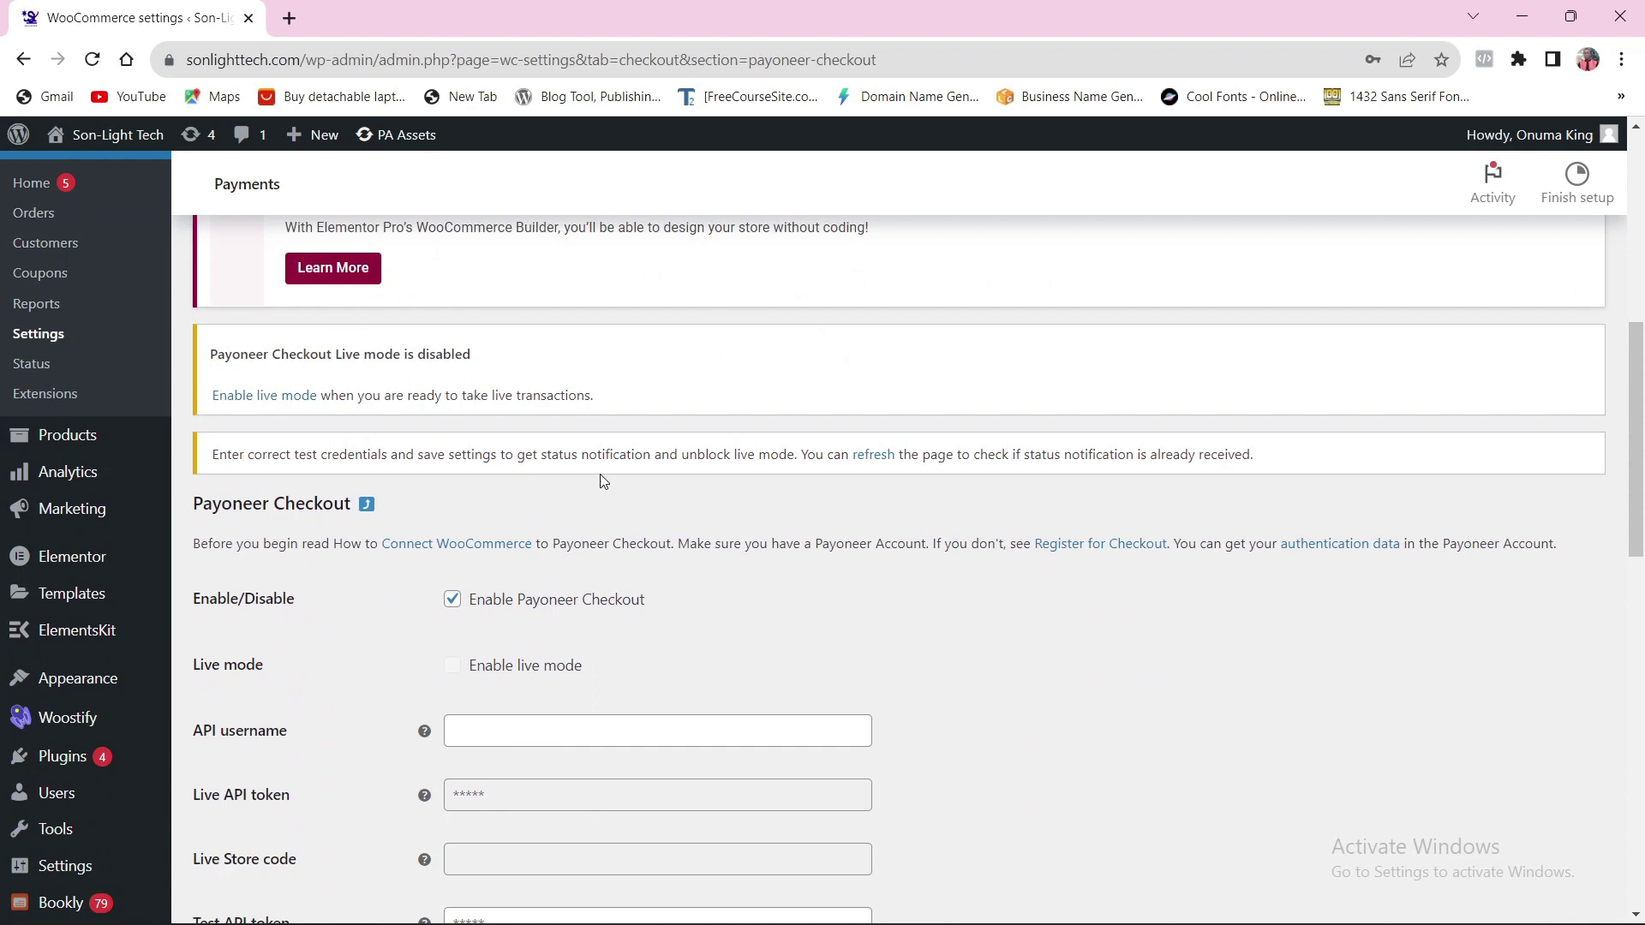
pyautogui.scroll(-1, 784, 589)
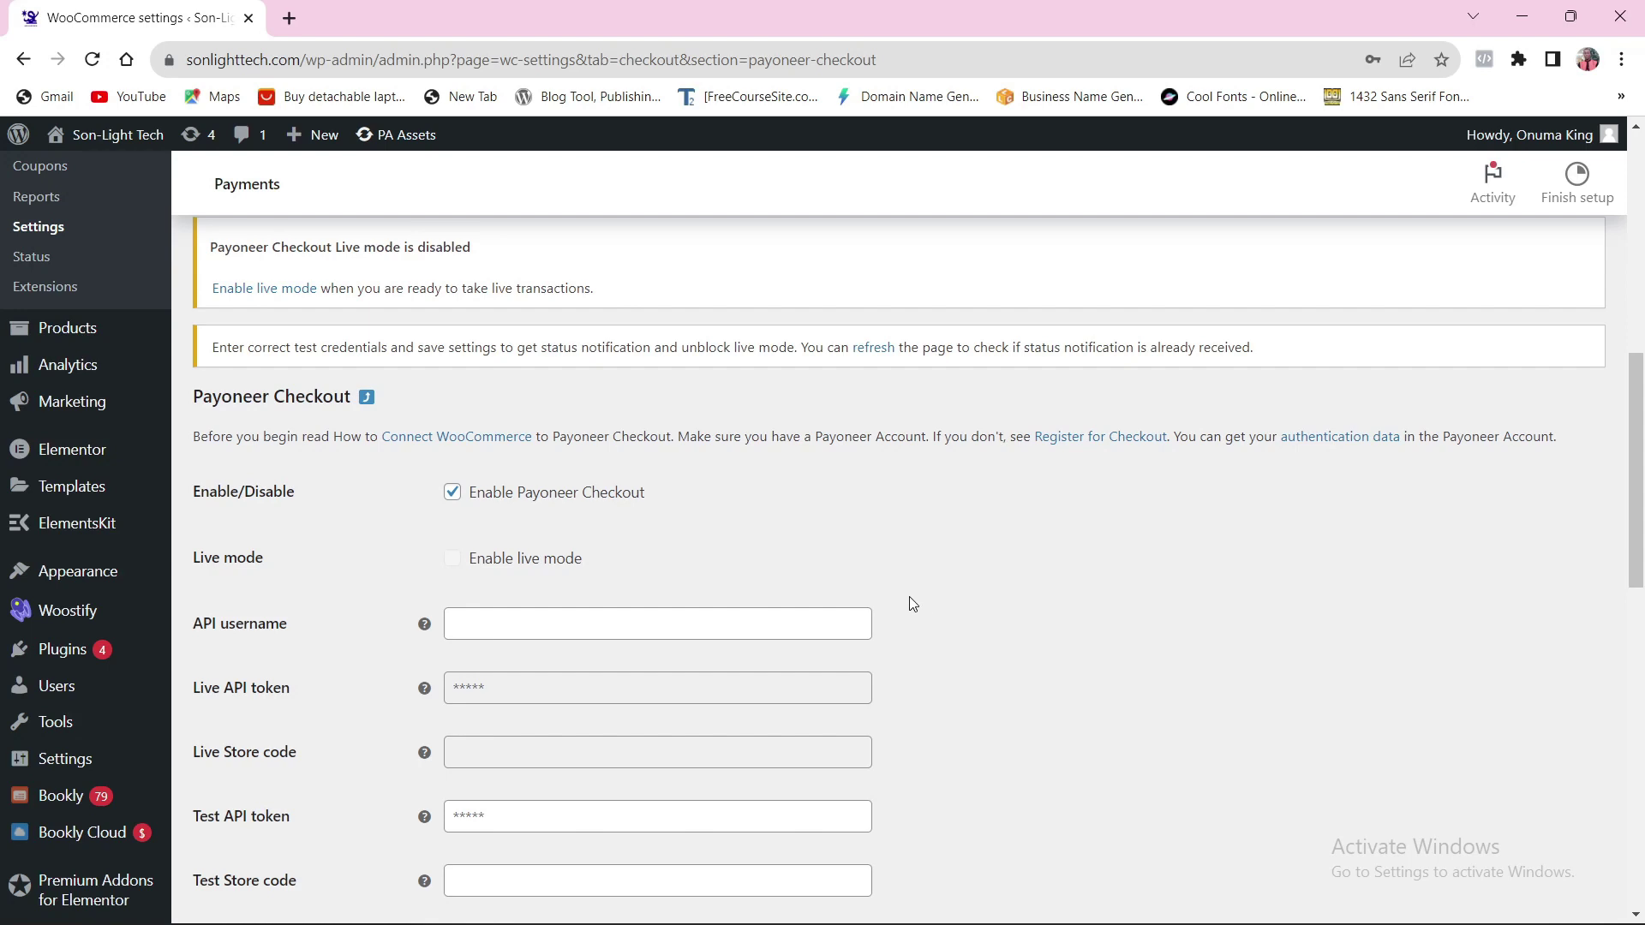
pyautogui.scroll(-1, 910, 601)
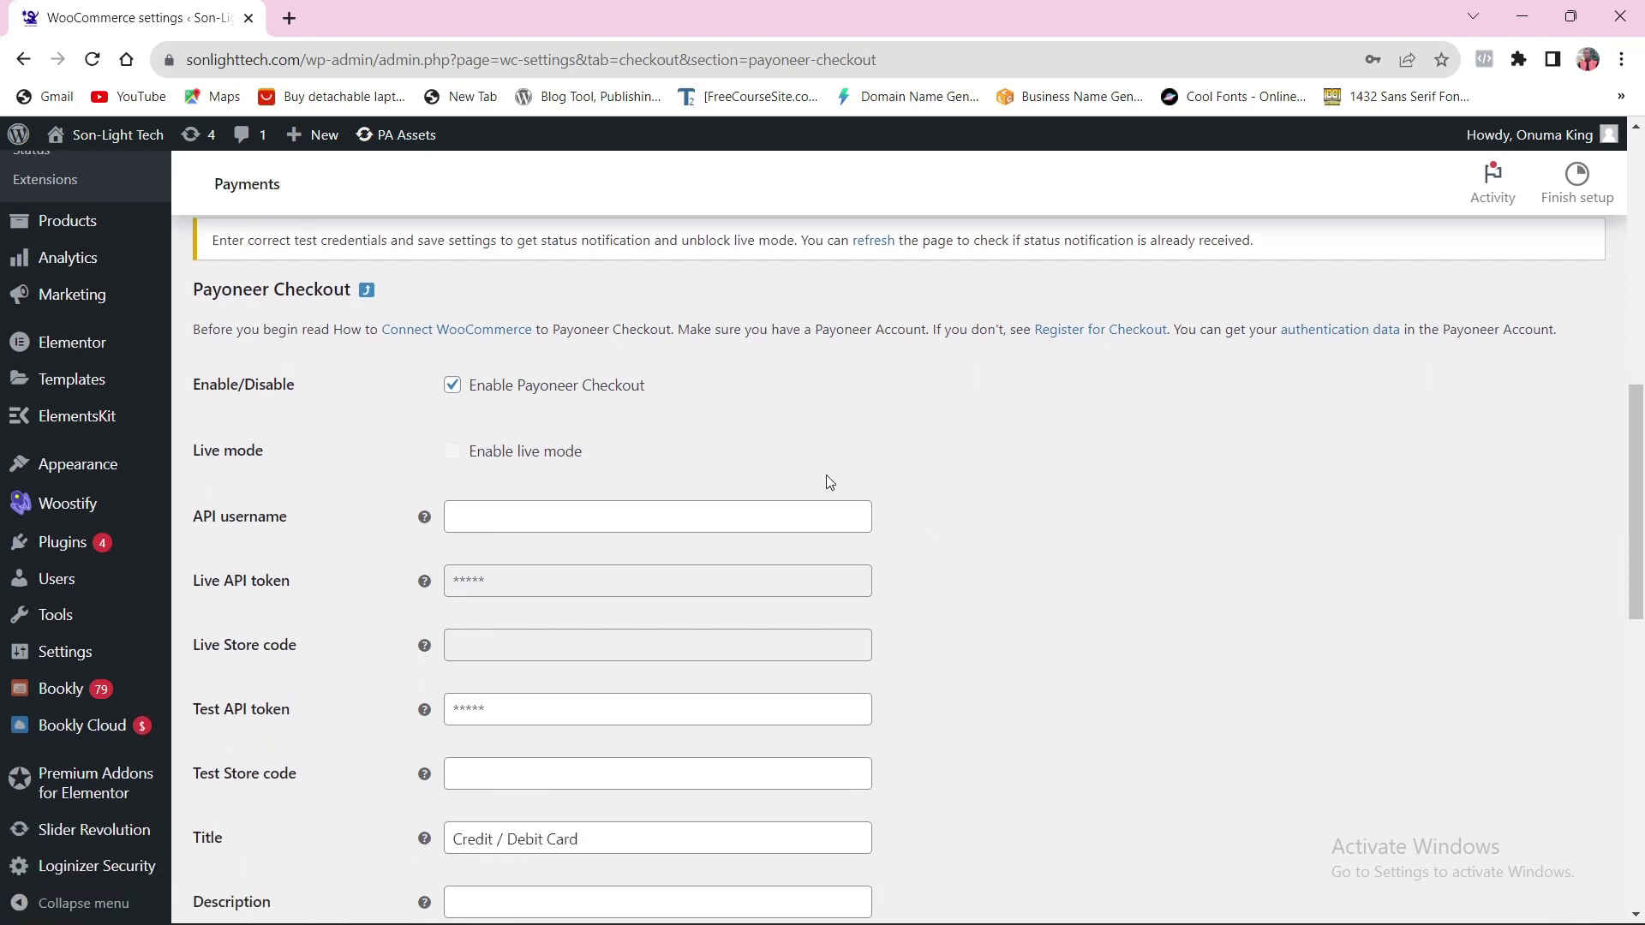
pyautogui.scroll(1, 514, 450)
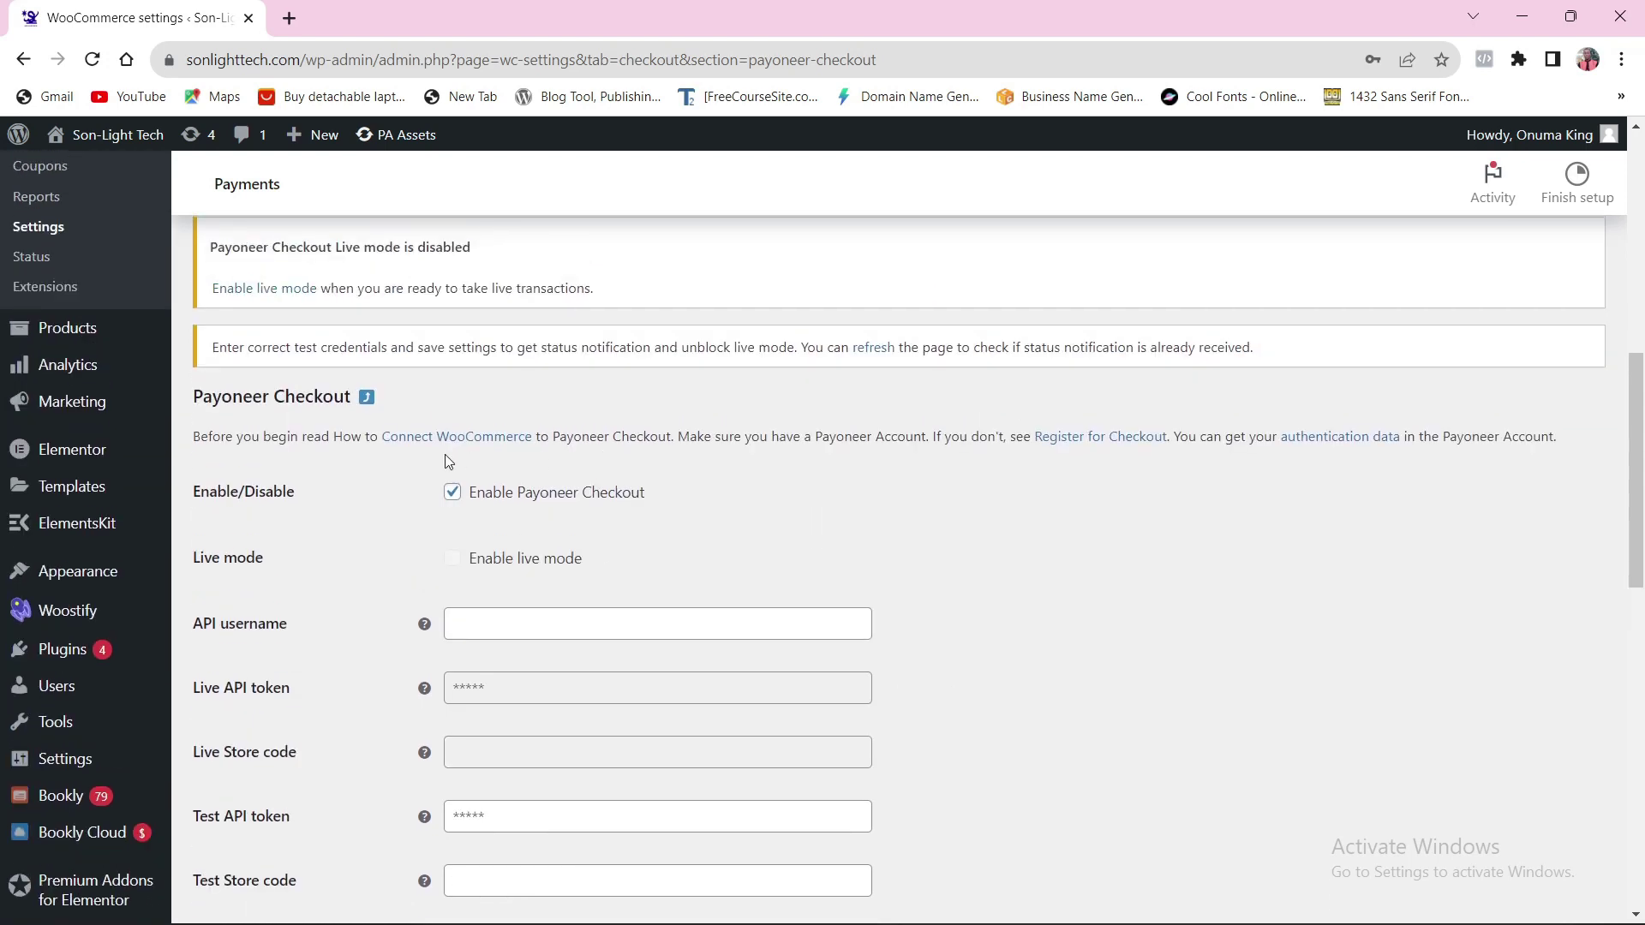
pyautogui.scroll(-2, 899, 630)
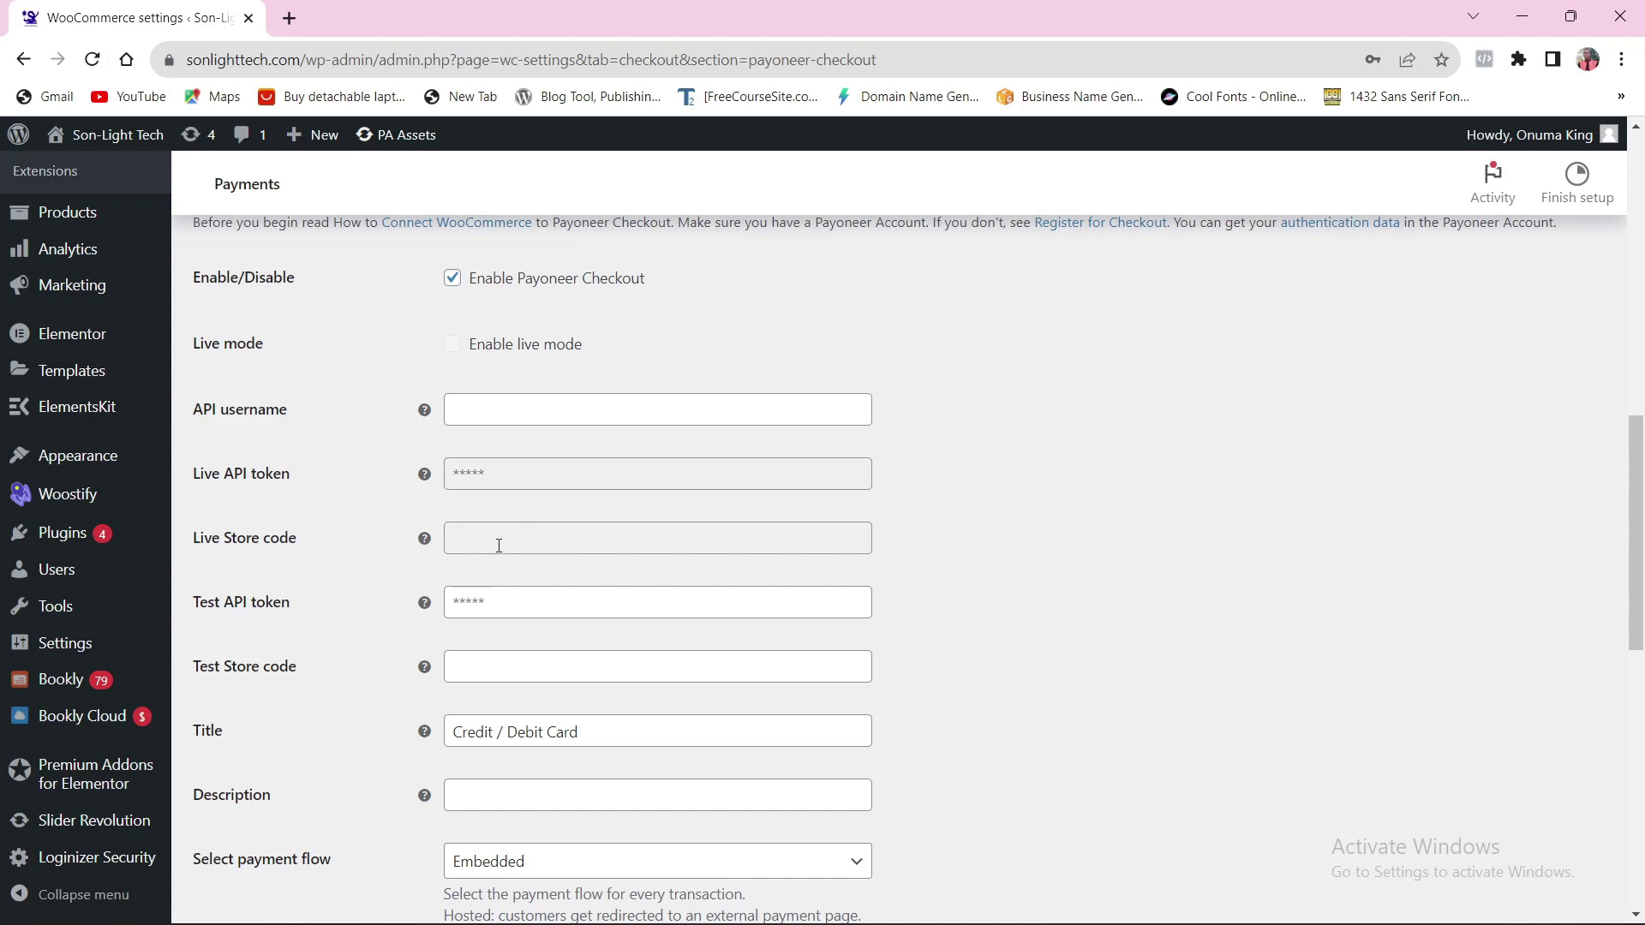
pyautogui.scroll(1, 861, 562)
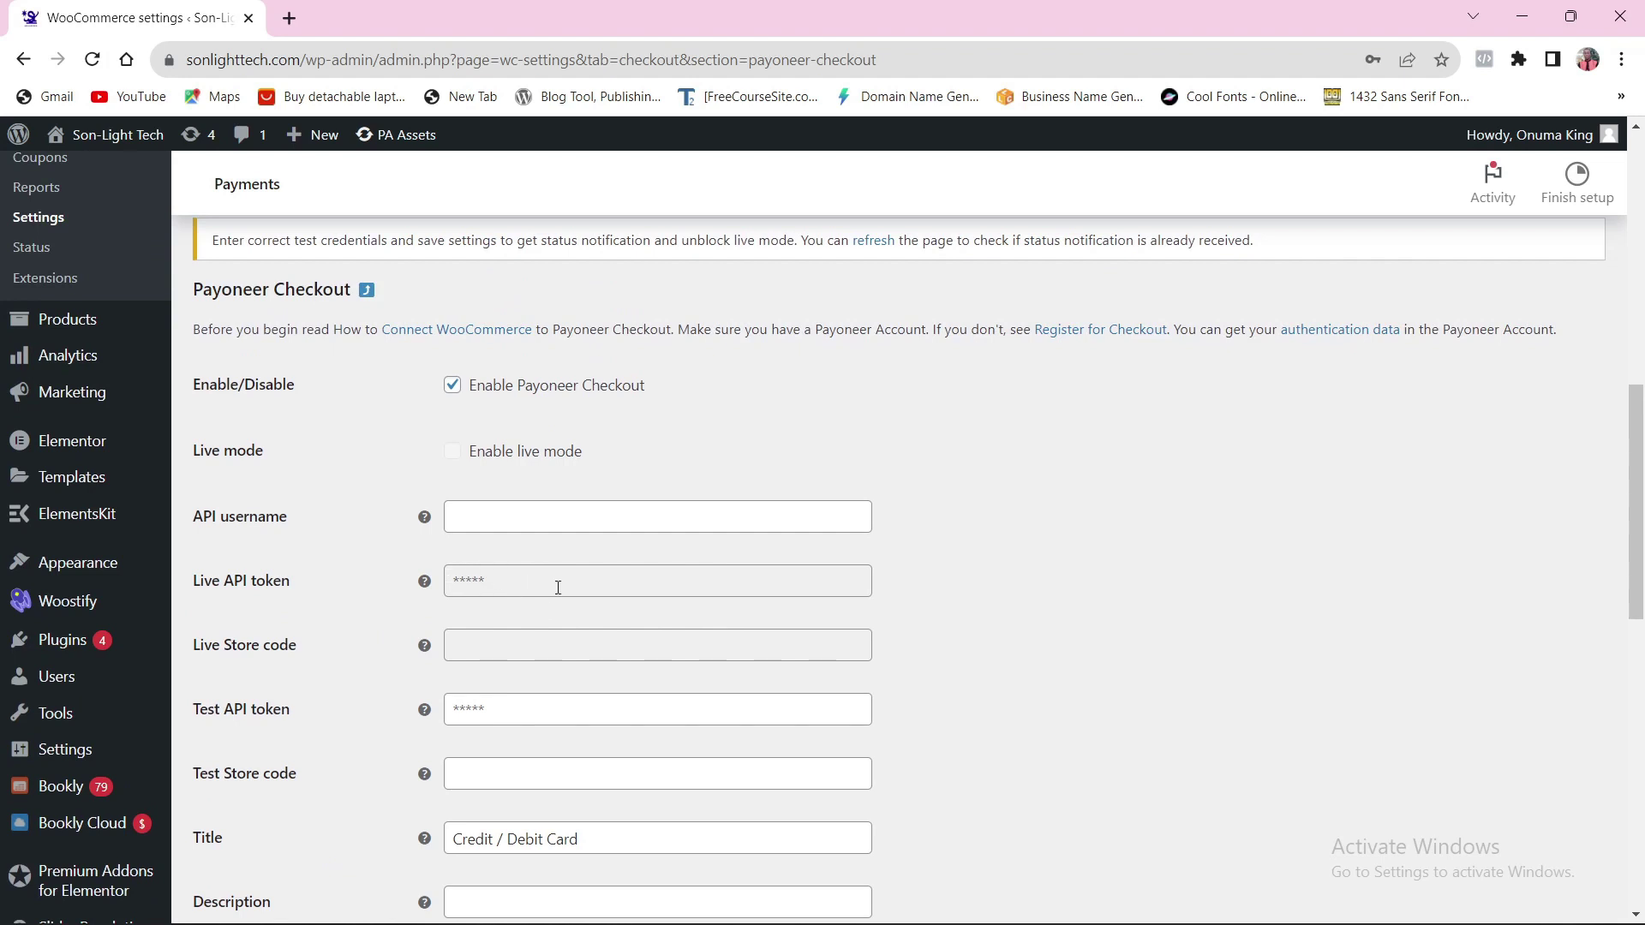
pyautogui.scroll(-1, 547, 577)
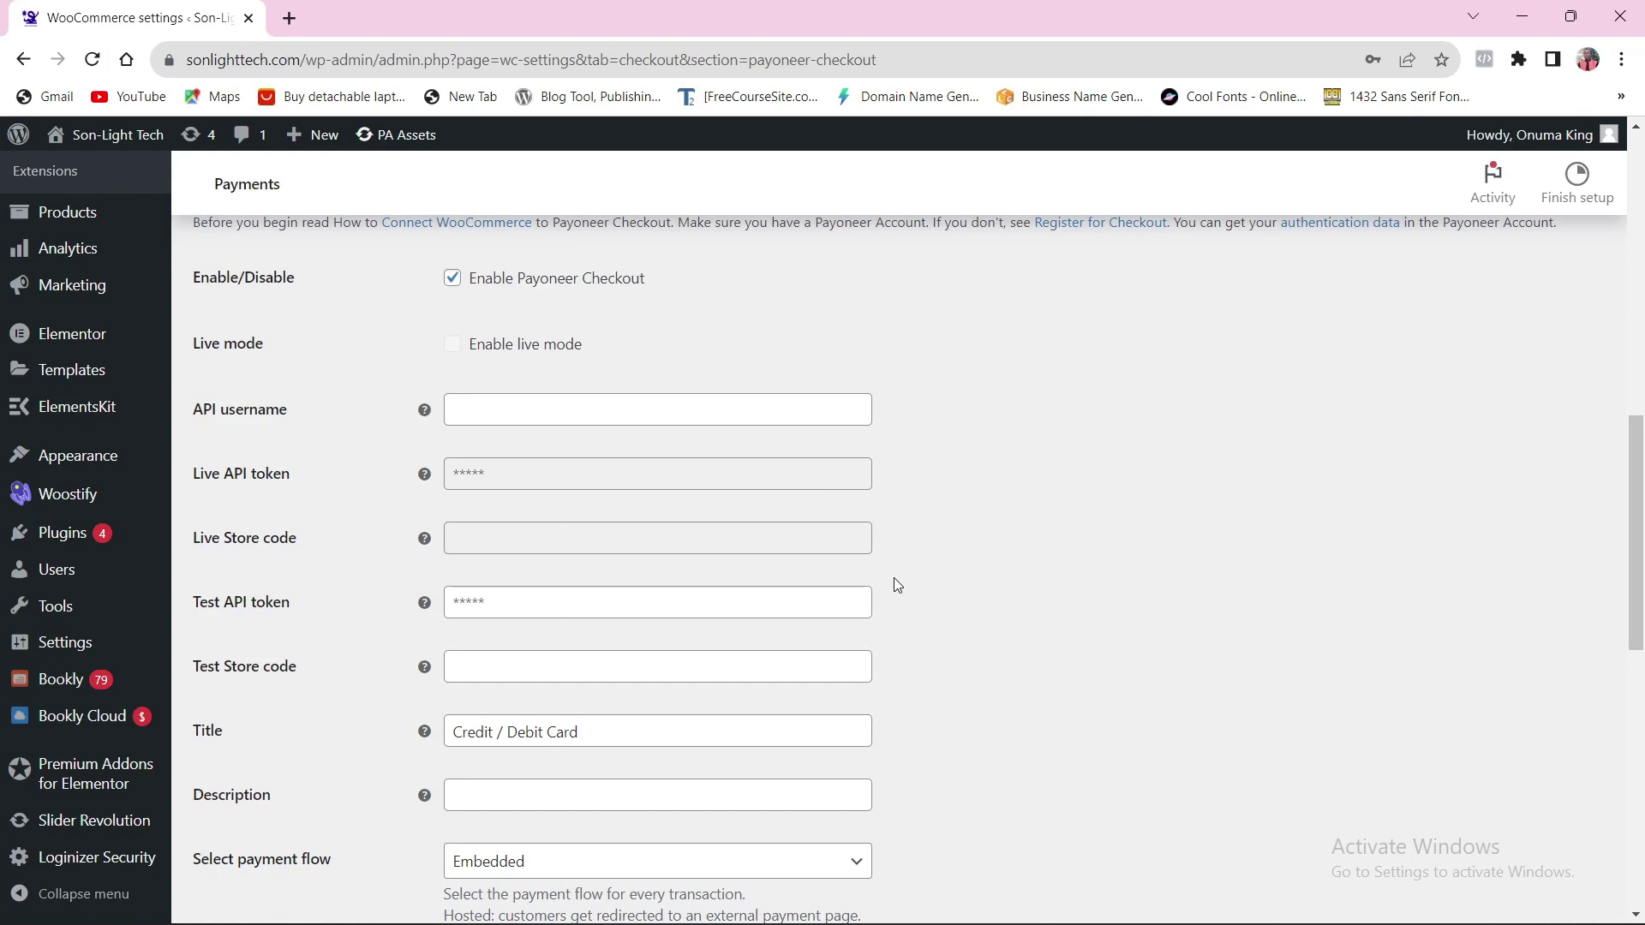
pyautogui.scroll(1, 872, 544)
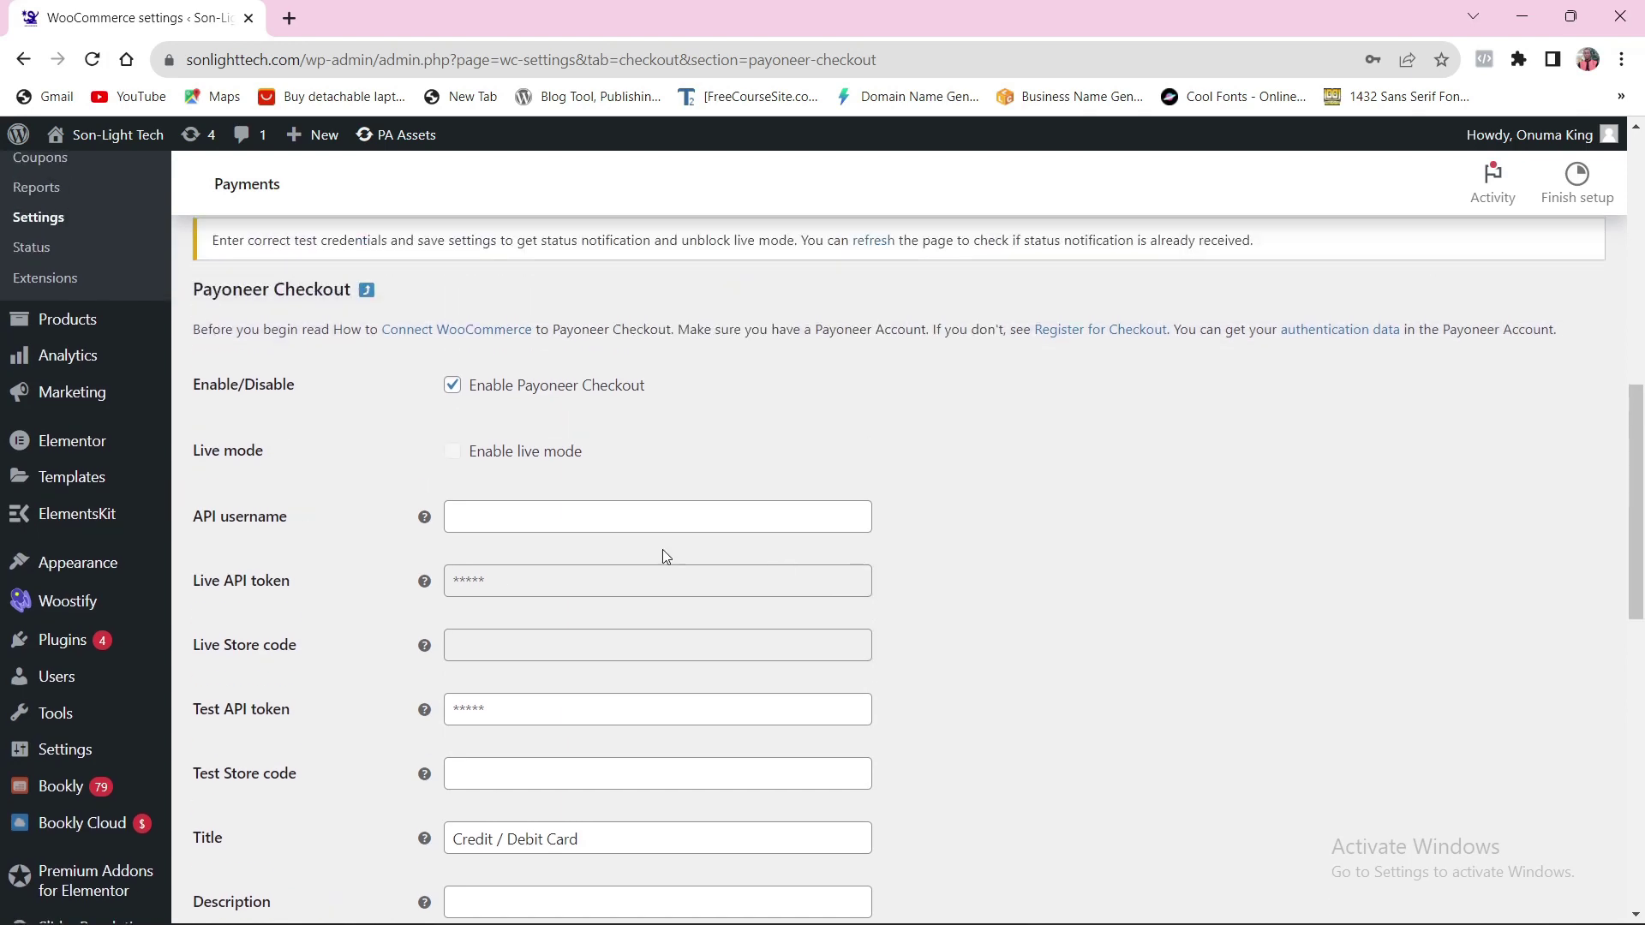
pyautogui.scroll(1, 515, 560)
pyautogui.scroll(-1, 896, 683)
# - Load payoneer.com in a new tab and sign in to the Payoneer account
pyautogui.click(290, 18)
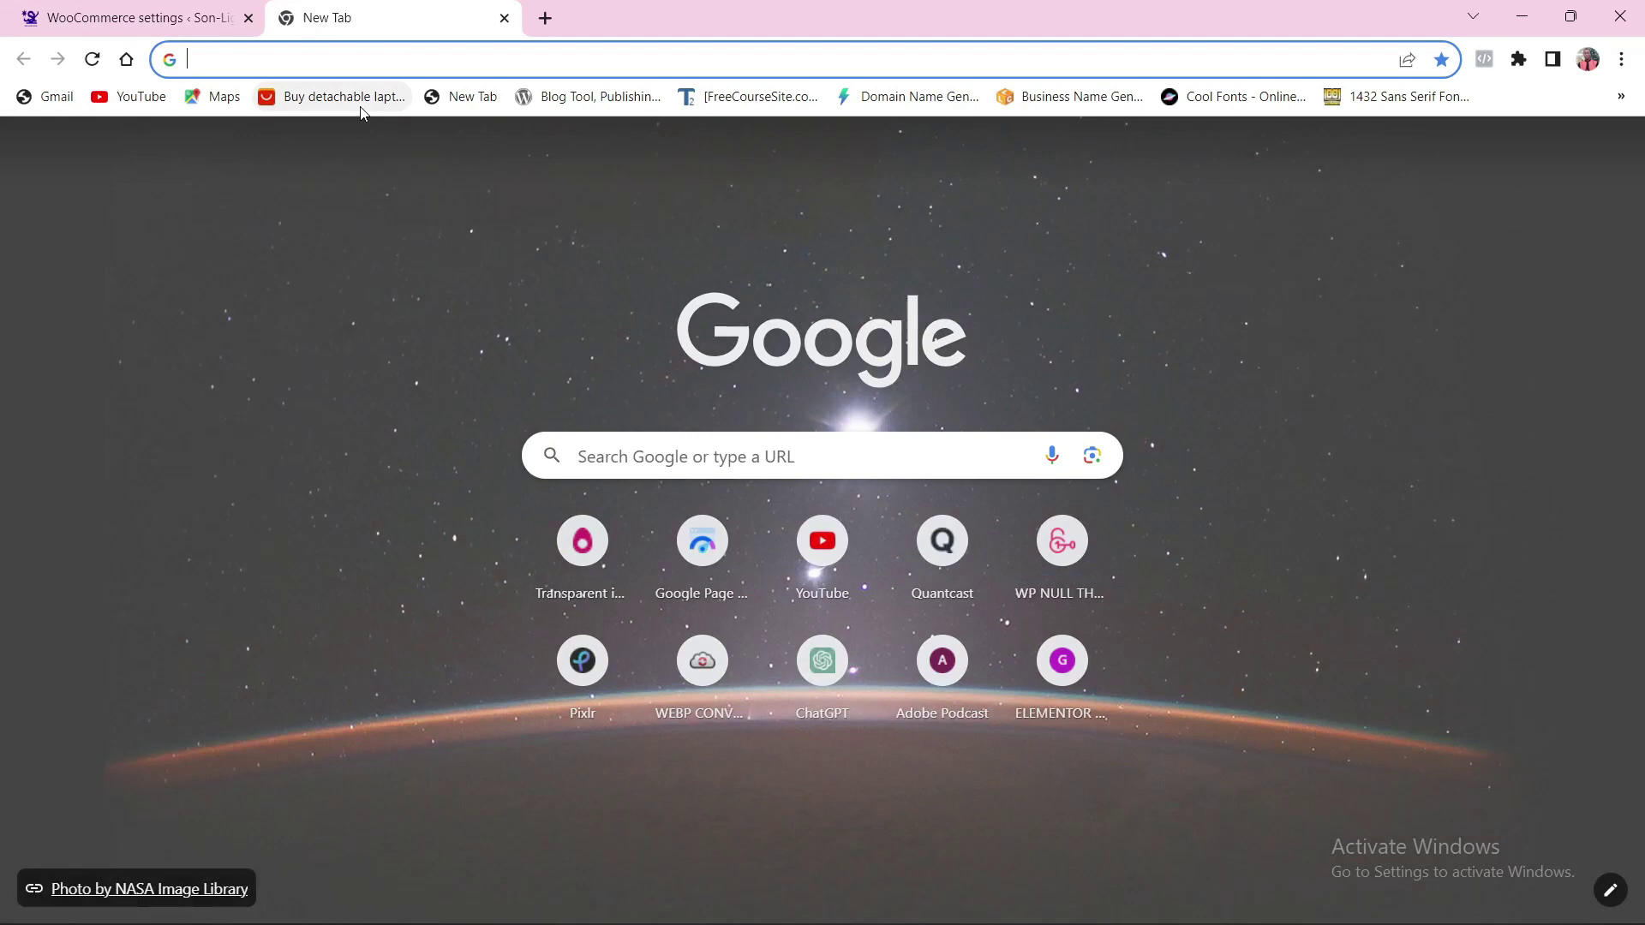
pyautogui.write('payoneer.com')
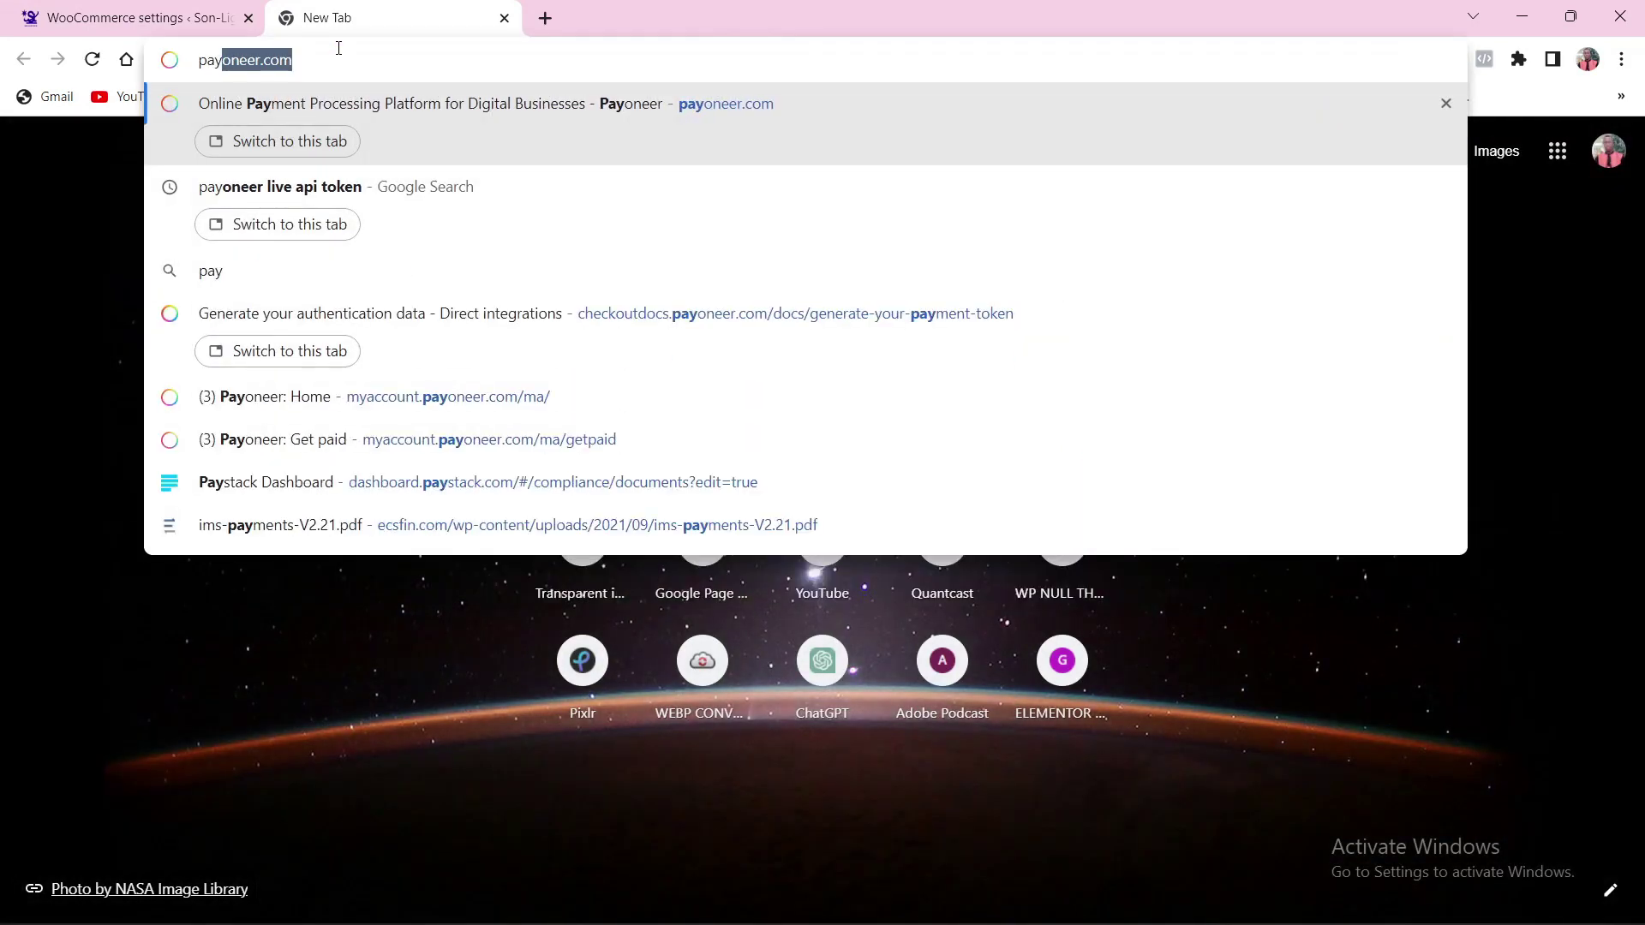
pyautogui.press('Return')
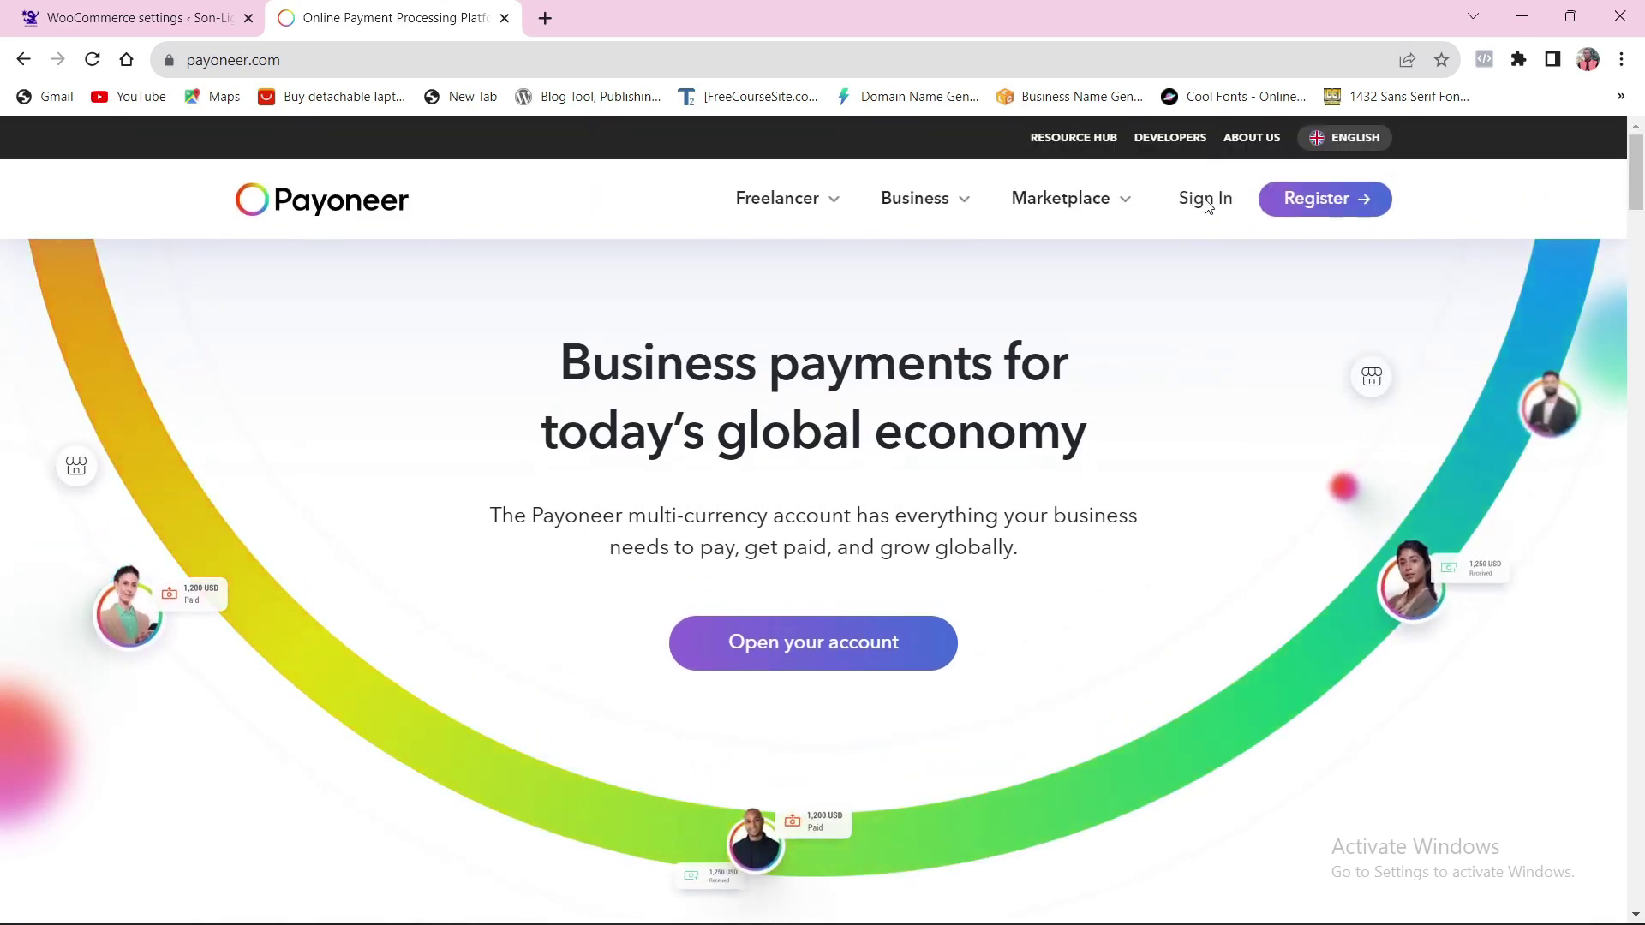
pyautogui.click(1203, 194)
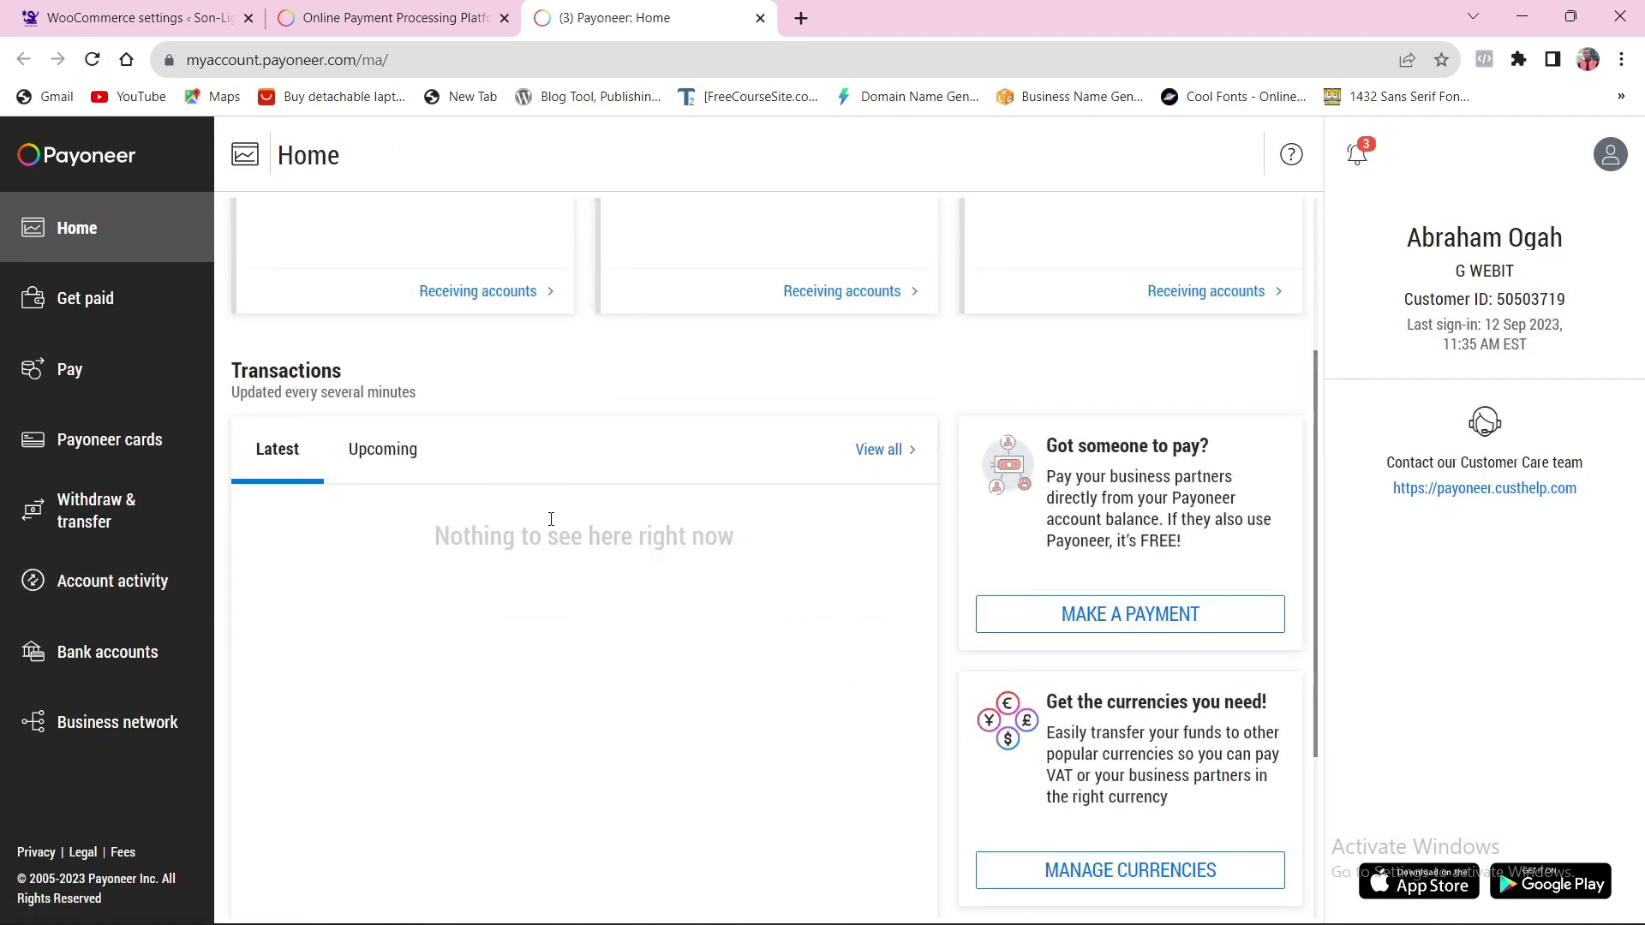
pyautogui.scroll(-1, 337, 551)
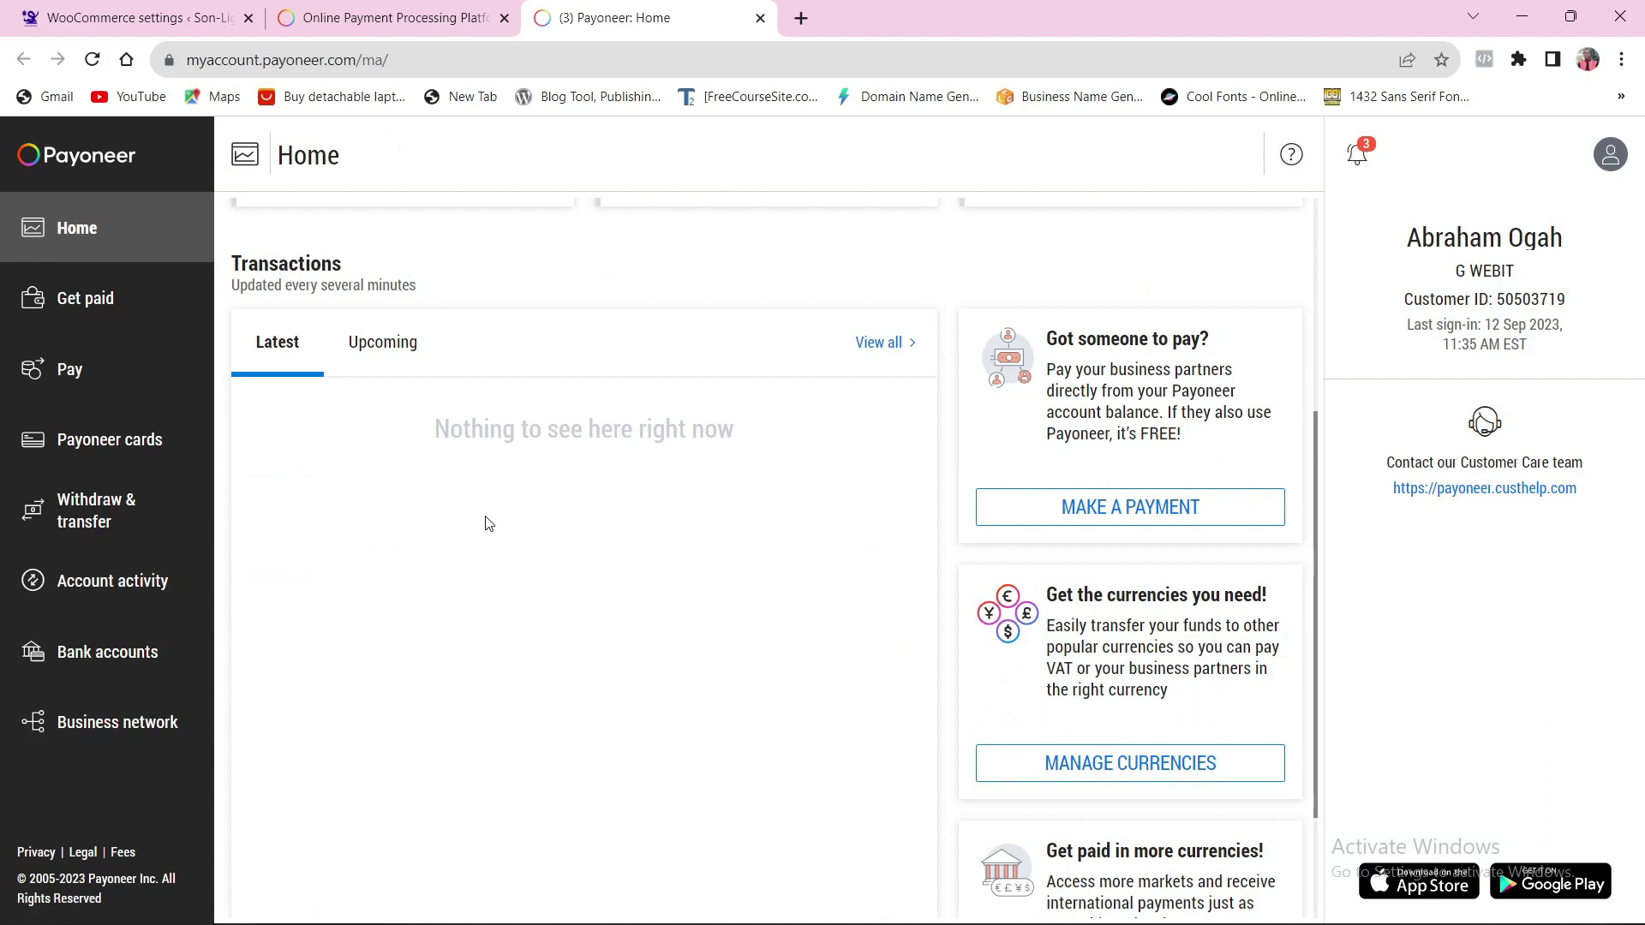
pyautogui.scroll(1, 769, 389)
pyautogui.scroll(-1, 768, 388)
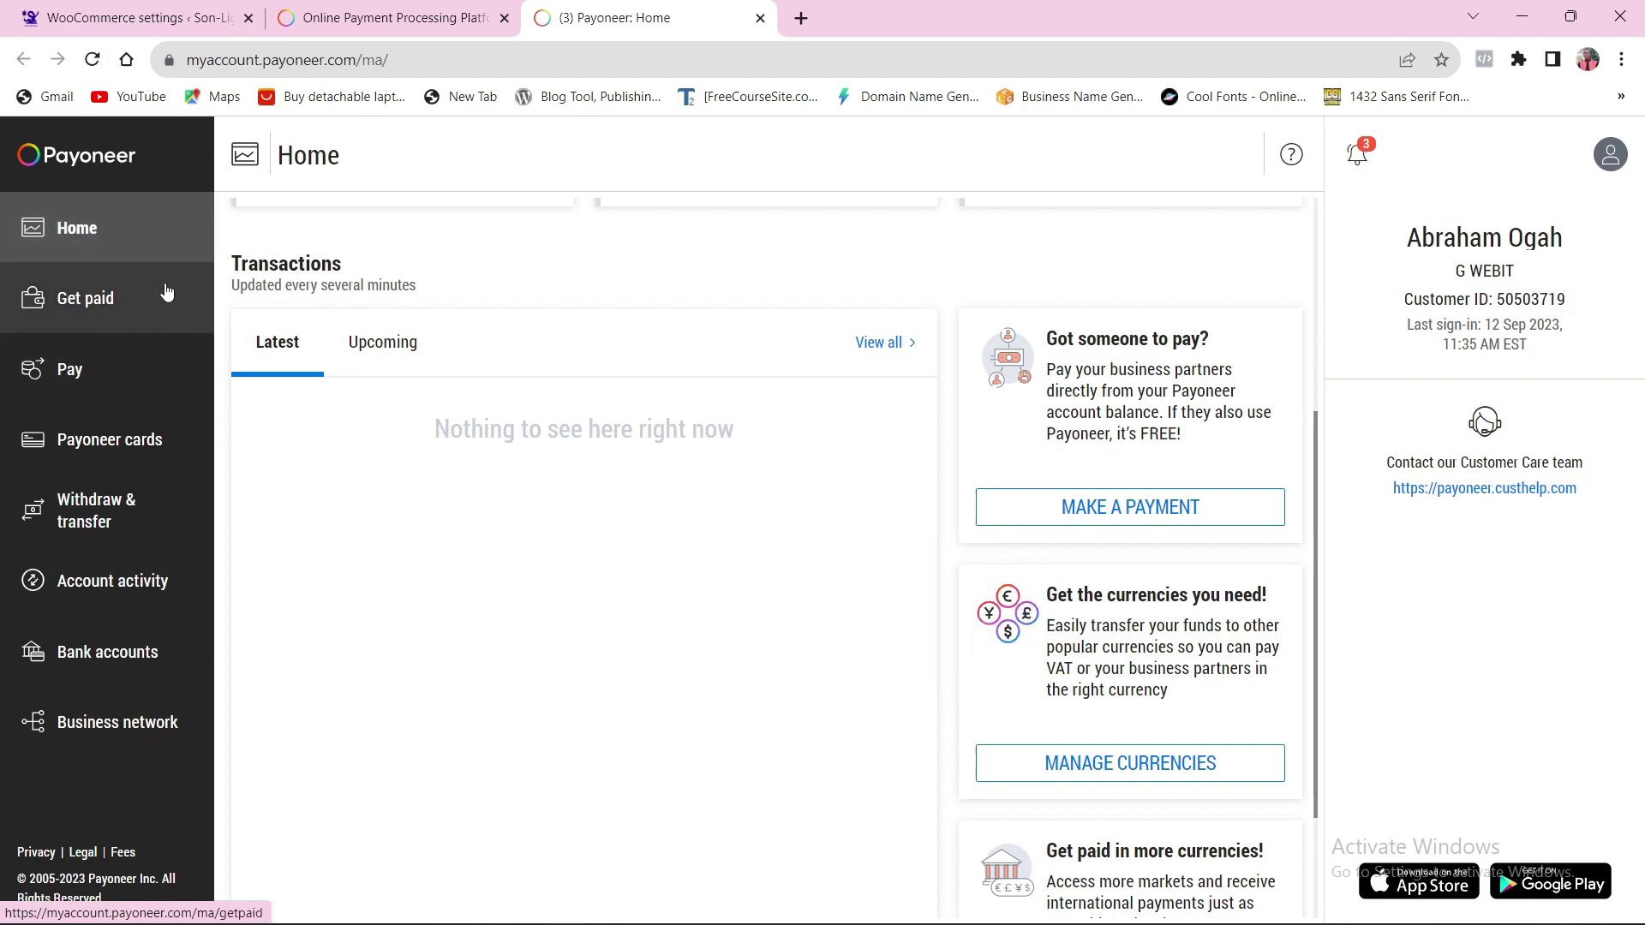
pyautogui.scroll(-1, 511, 346)
pyautogui.scroll(1, 552, 397)
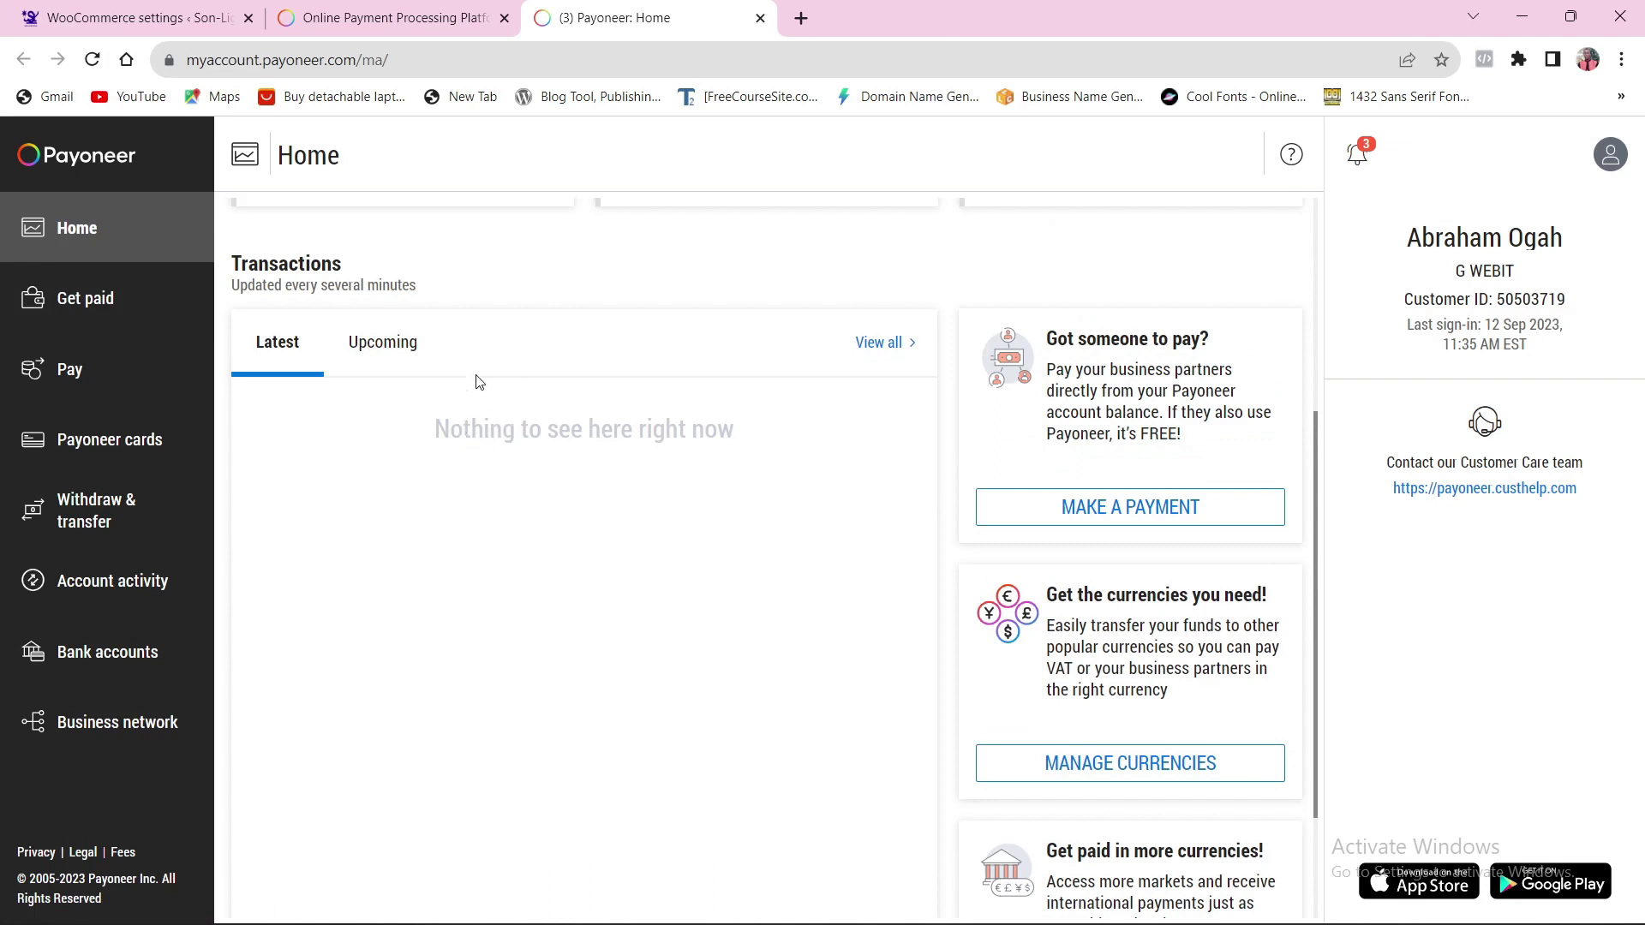
# - From the Payoneer Checkout settings, follow the 'Connect WooCommerce' link to the integration guide
pyautogui.click(151, 23)
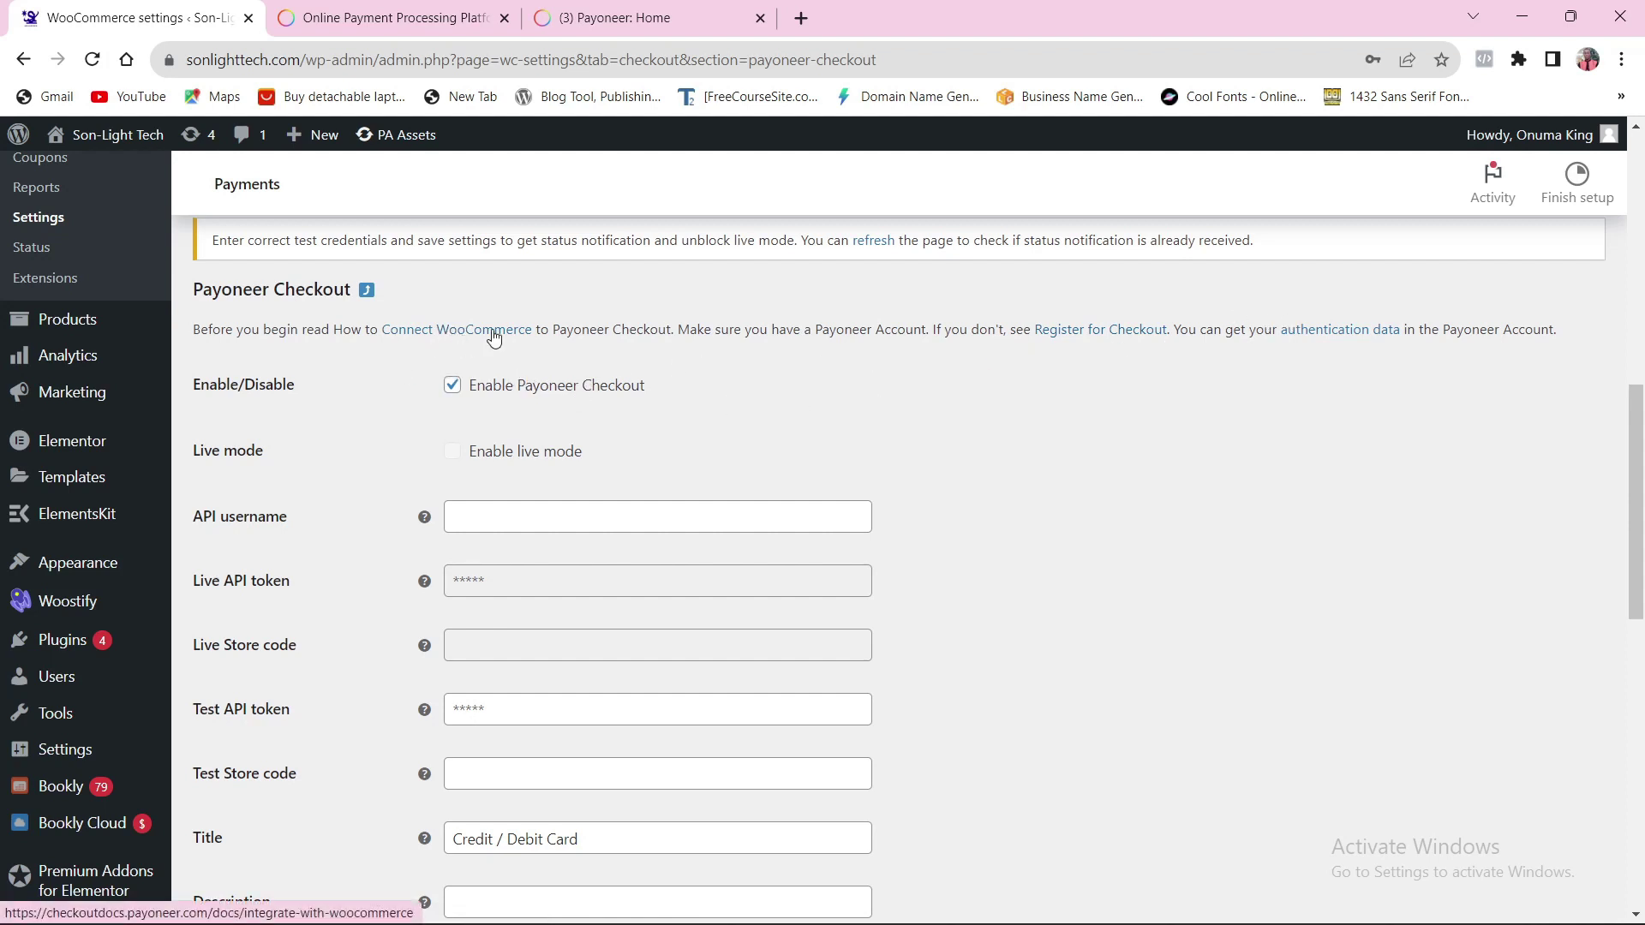
pyautogui.click(465, 330)
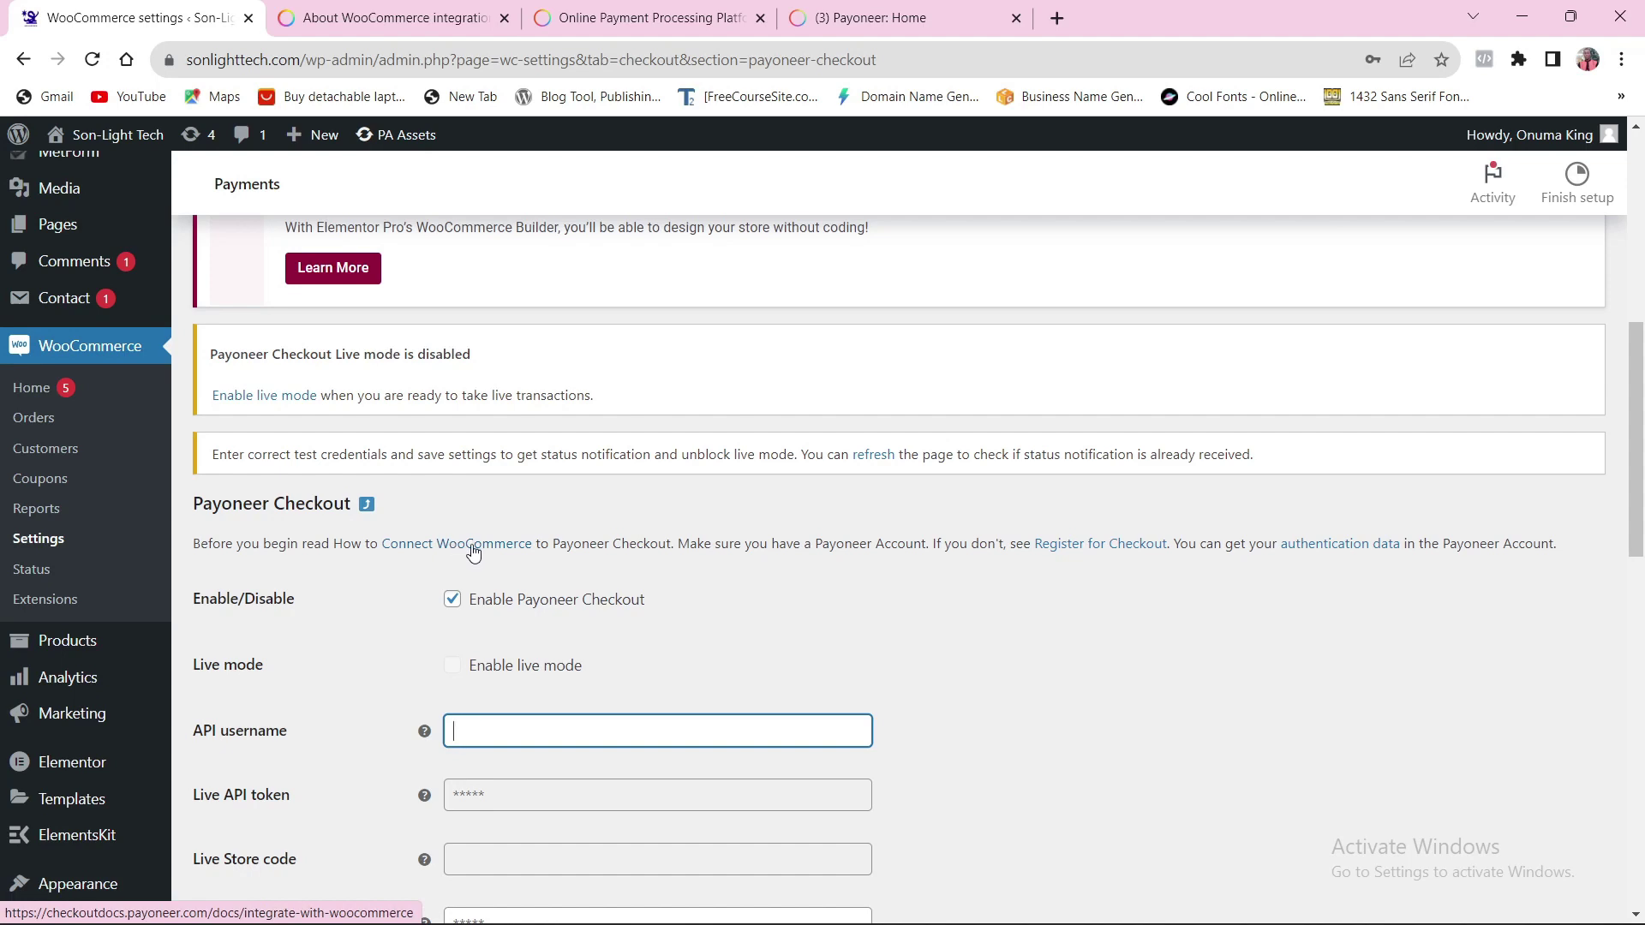
pyautogui.click(473, 552)
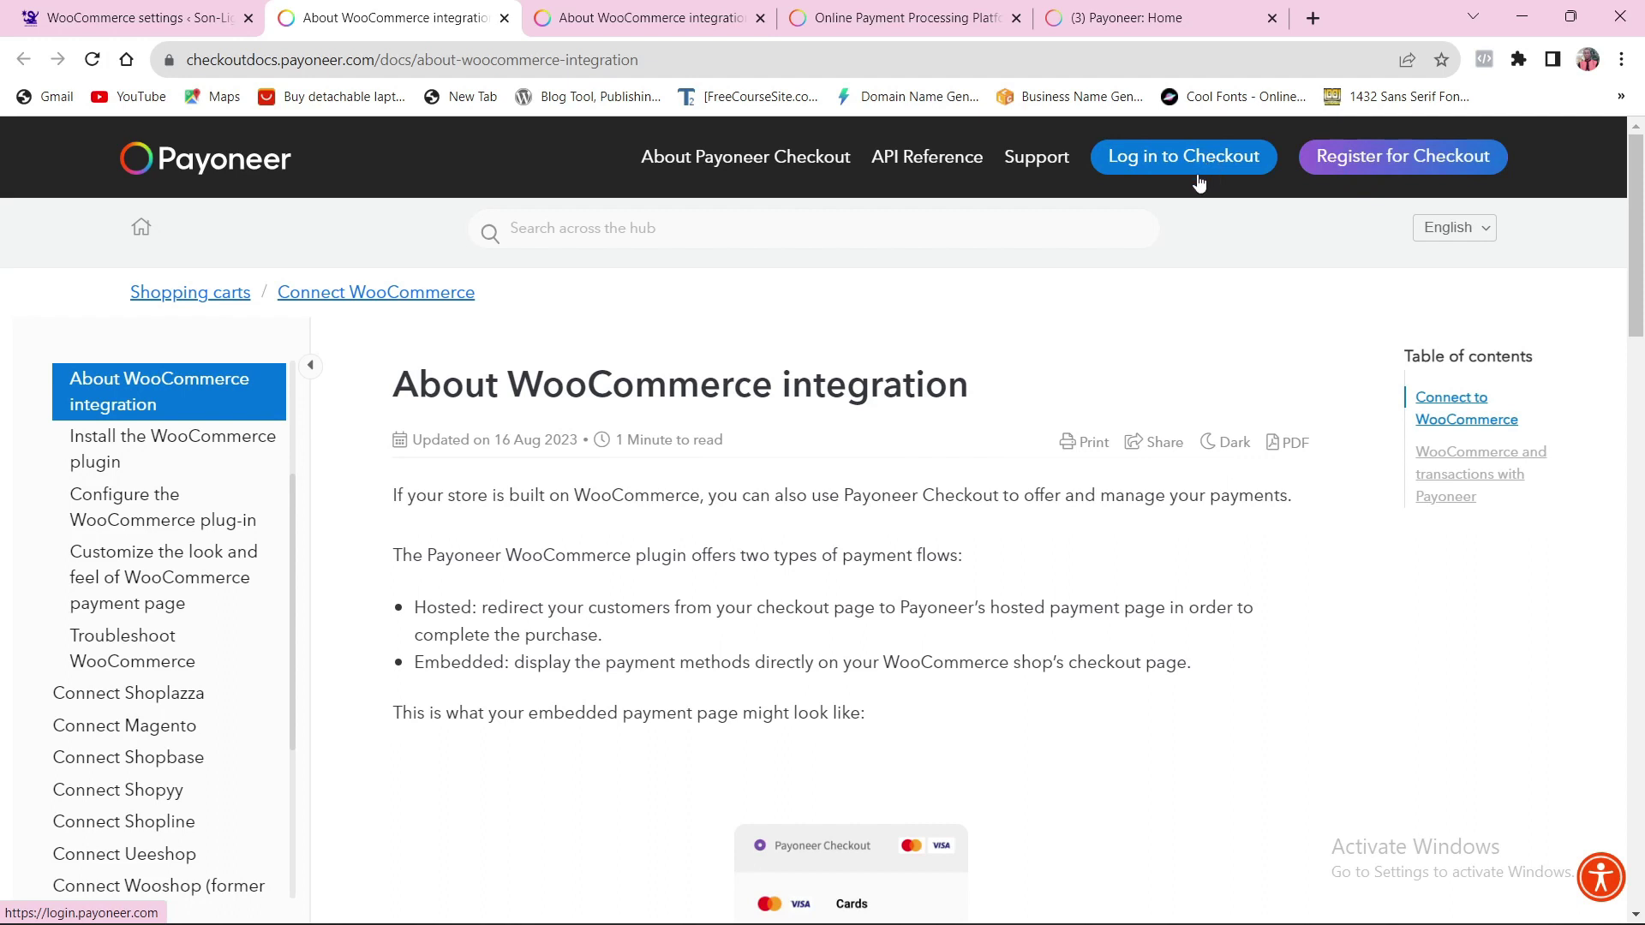
# - Open the Payoneer Checkout product page from the docs header's 'Register for Checkout' link
pyautogui.click(1365, 170)
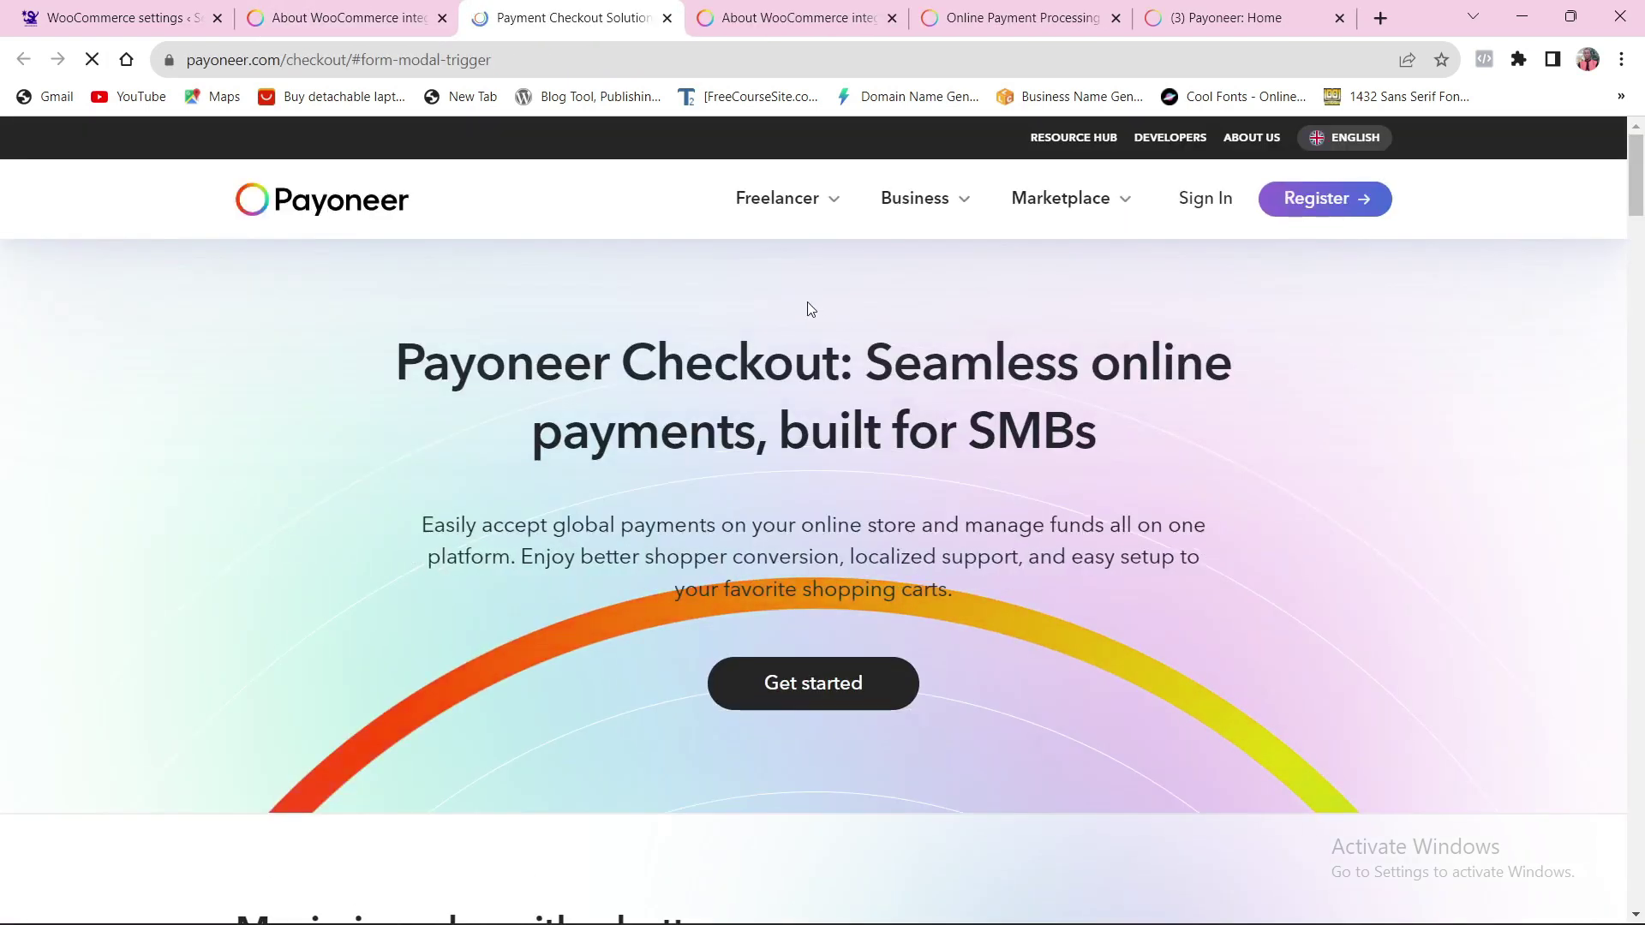
pyautogui.scroll(-4, 893, 396)
pyautogui.scroll(-4, 901, 411)
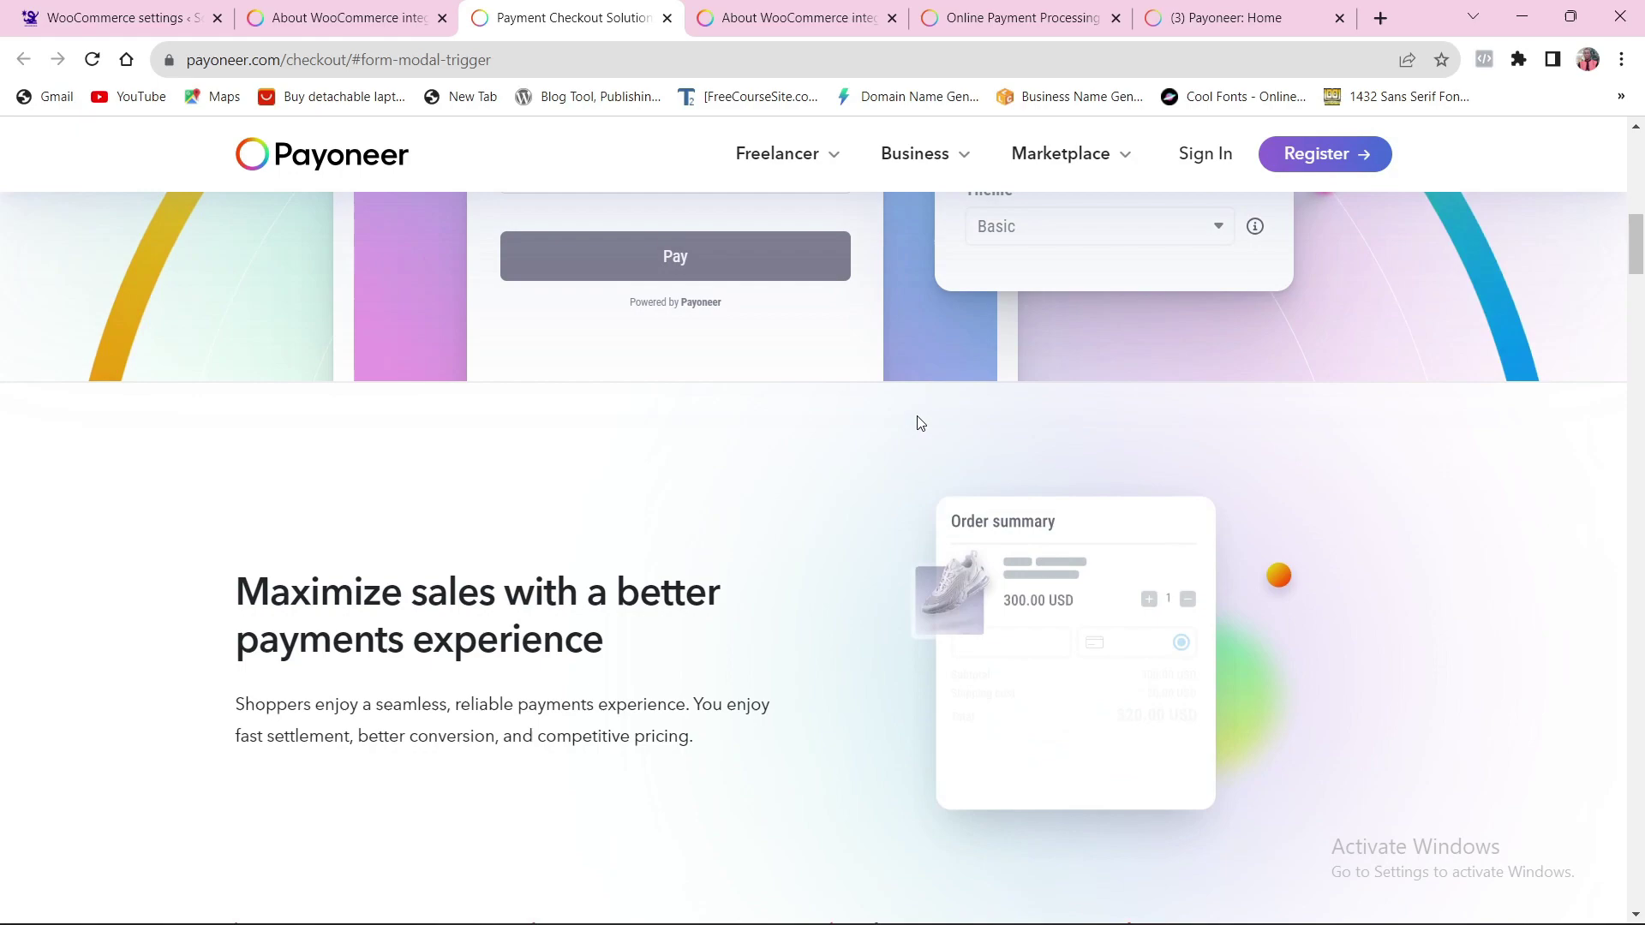
pyautogui.scroll(-3, 918, 423)
pyautogui.scroll(-1, 920, 420)
pyautogui.scroll(-4, 921, 419)
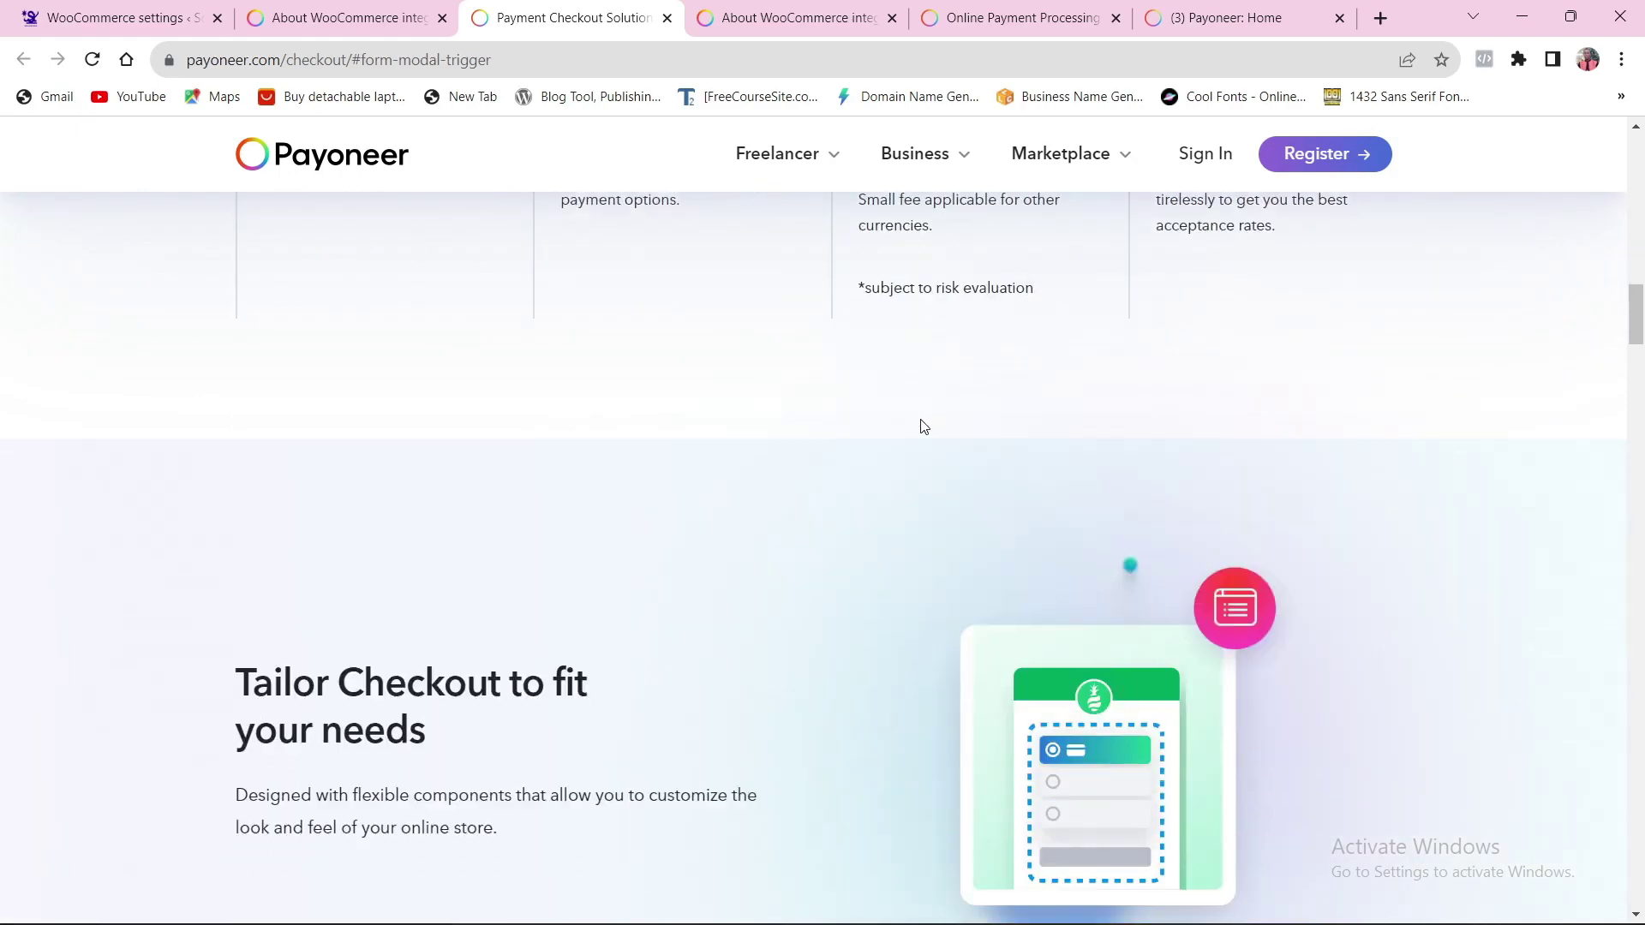
pyautogui.scroll(-3, 920, 420)
pyautogui.scroll(-4, 921, 419)
pyautogui.scroll(-4, 921, 420)
pyautogui.scroll(-2, 921, 419)
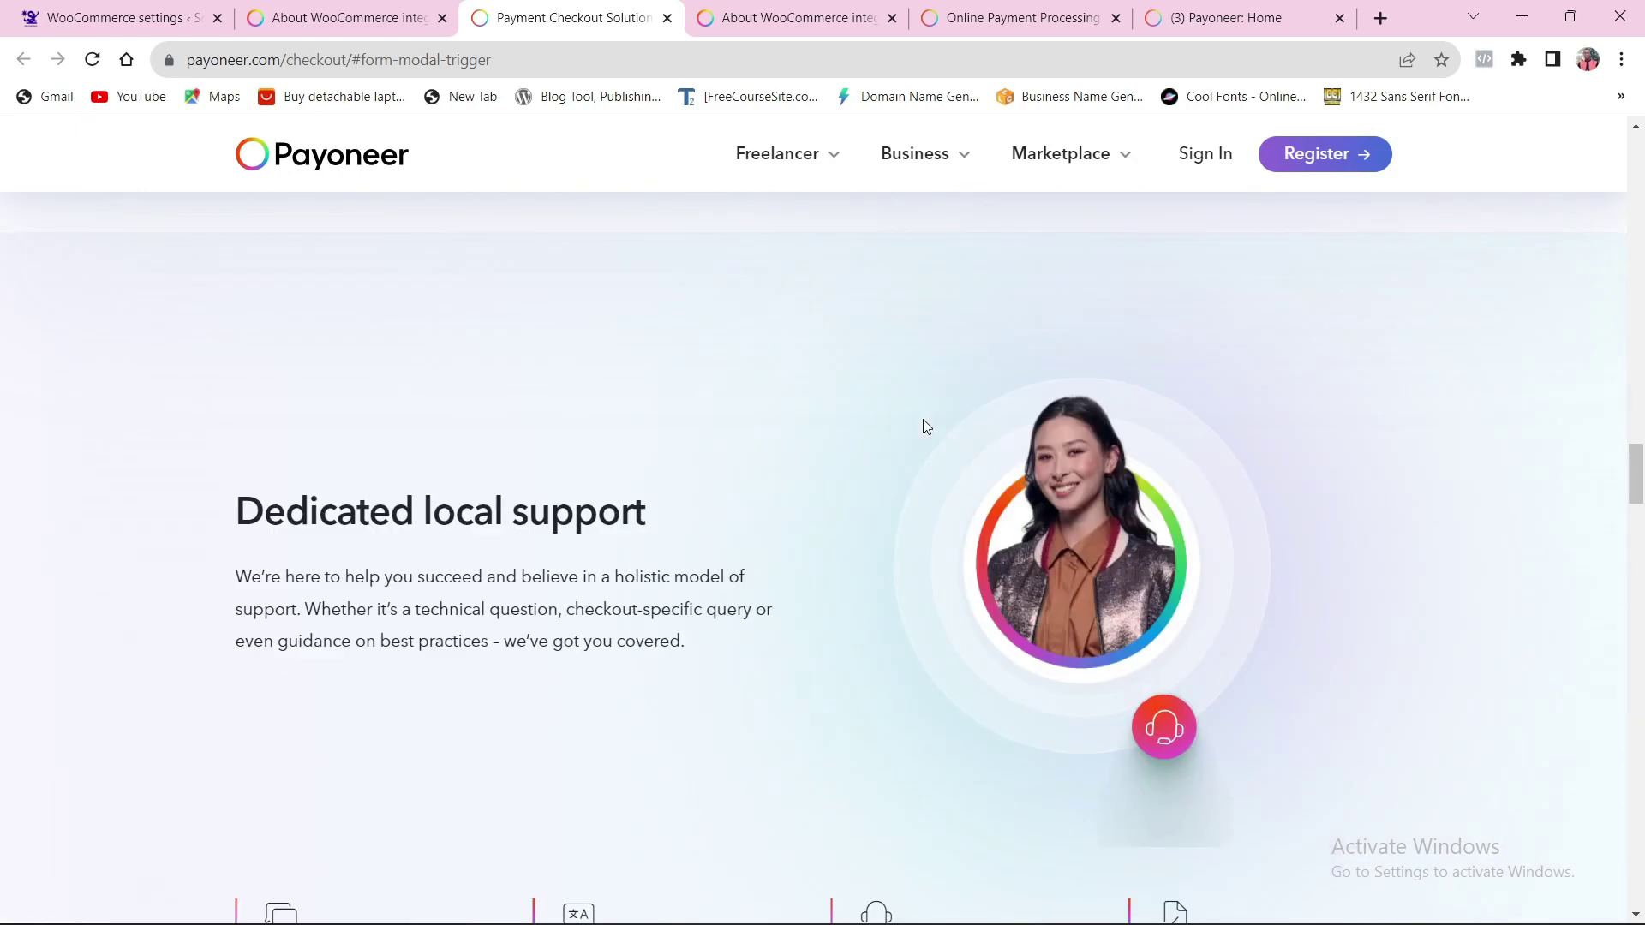
pyautogui.scroll(-1, 923, 419)
pyautogui.scroll(-4, 923, 419)
pyautogui.scroll(-4, 924, 419)
pyautogui.scroll(-4, 924, 419)
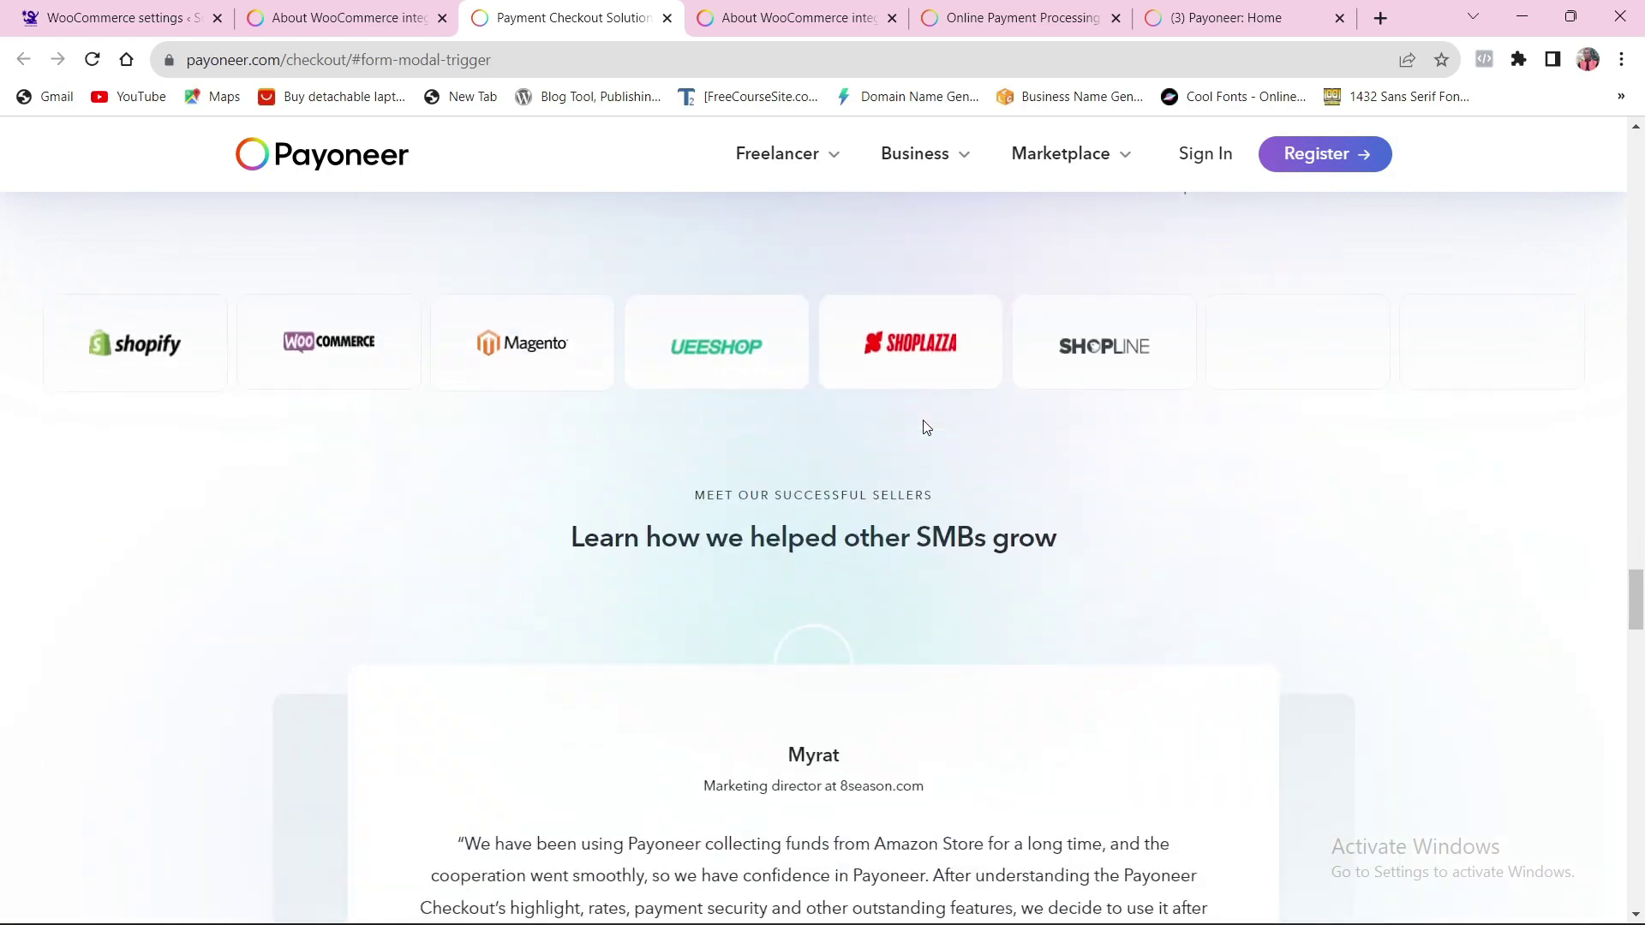
pyautogui.scroll(-3, 926, 431)
pyautogui.scroll(-3, 927, 430)
pyautogui.scroll(-3, 928, 427)
pyautogui.scroll(-4, 927, 427)
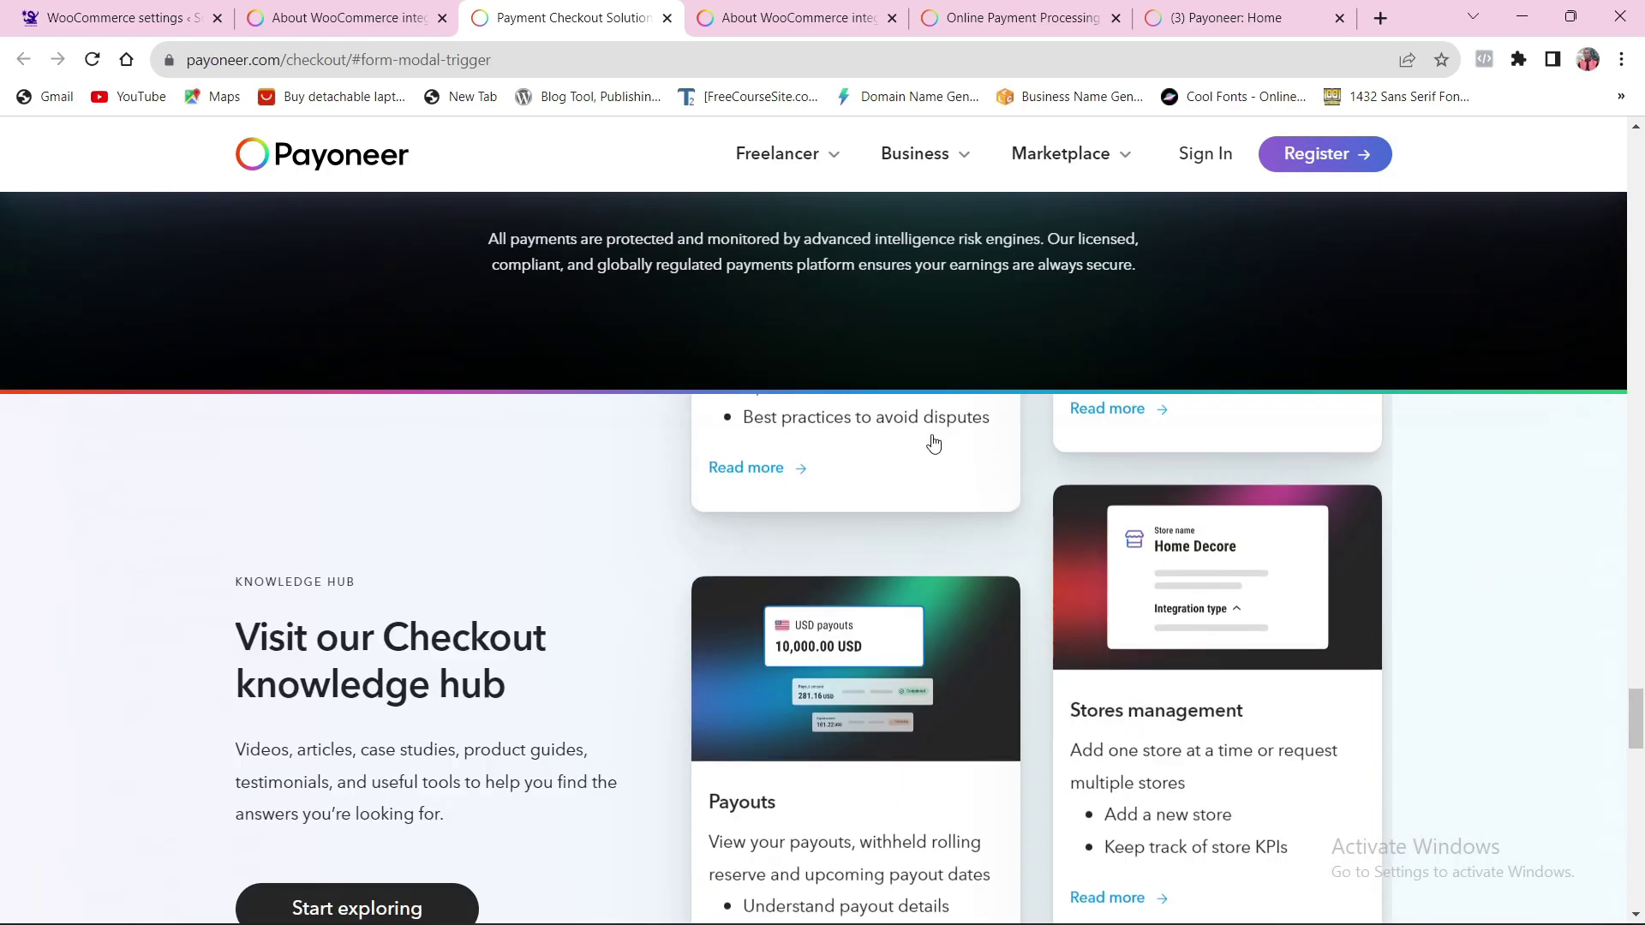
pyautogui.scroll(-3, 933, 447)
pyautogui.scroll(-4, 934, 444)
pyautogui.scroll(-4, 936, 444)
pyautogui.scroll(-1, 937, 444)
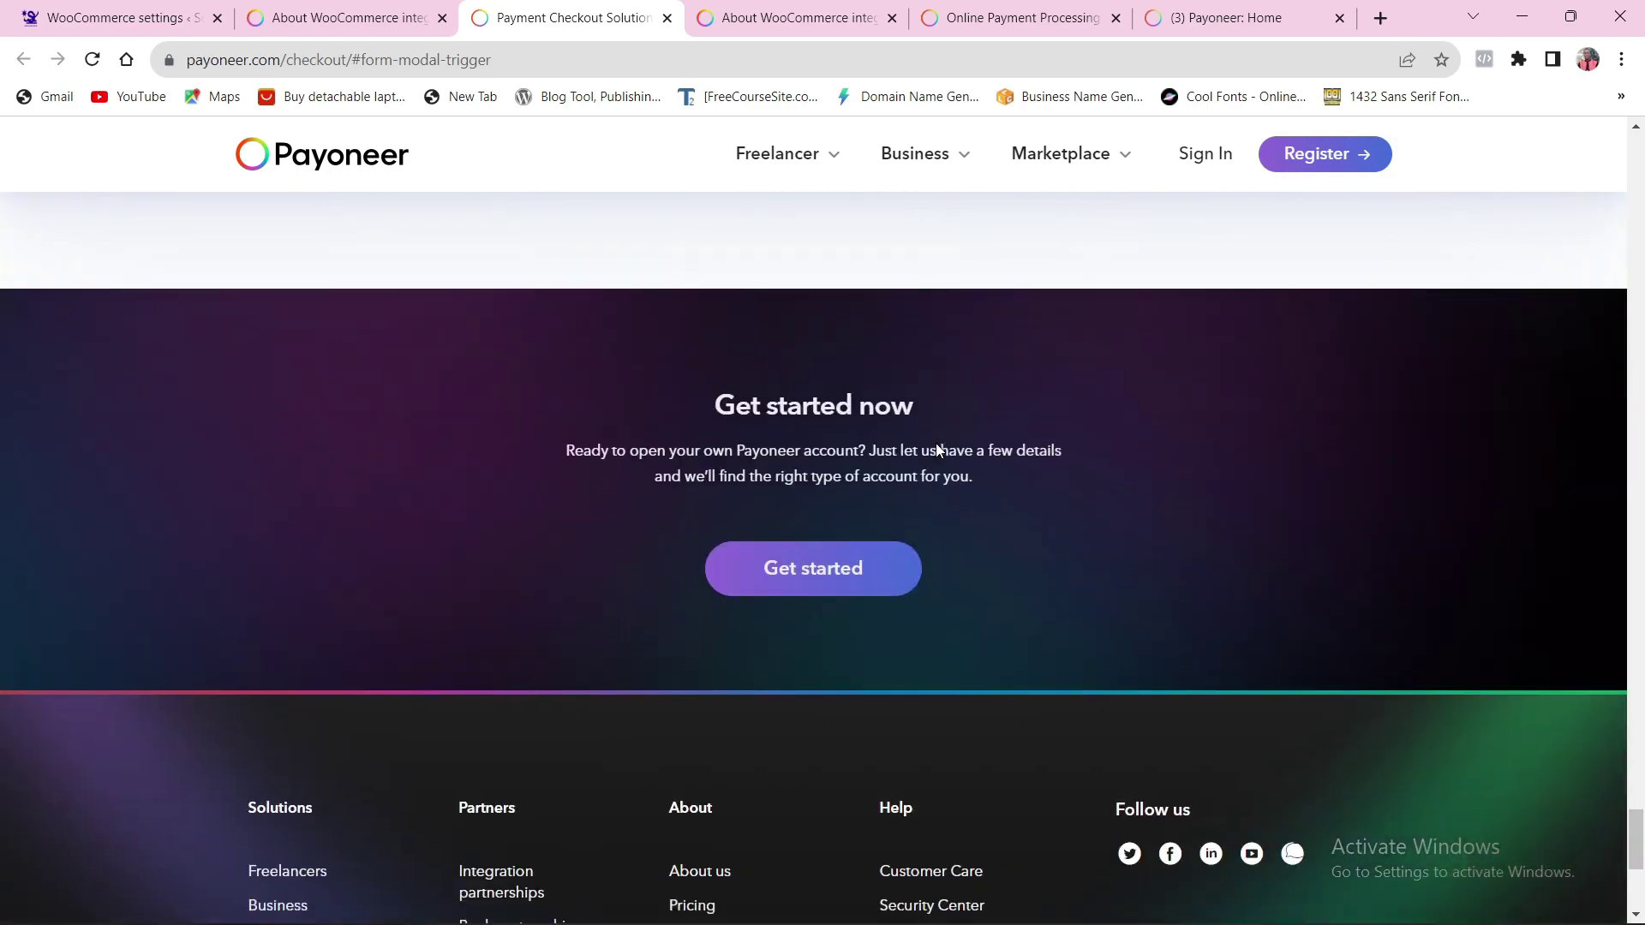
pyautogui.scroll(-2, 935, 444)
pyautogui.scroll(3, 948, 434)
pyautogui.scroll(1, 960, 503)
pyautogui.scroll(1, 968, 698)
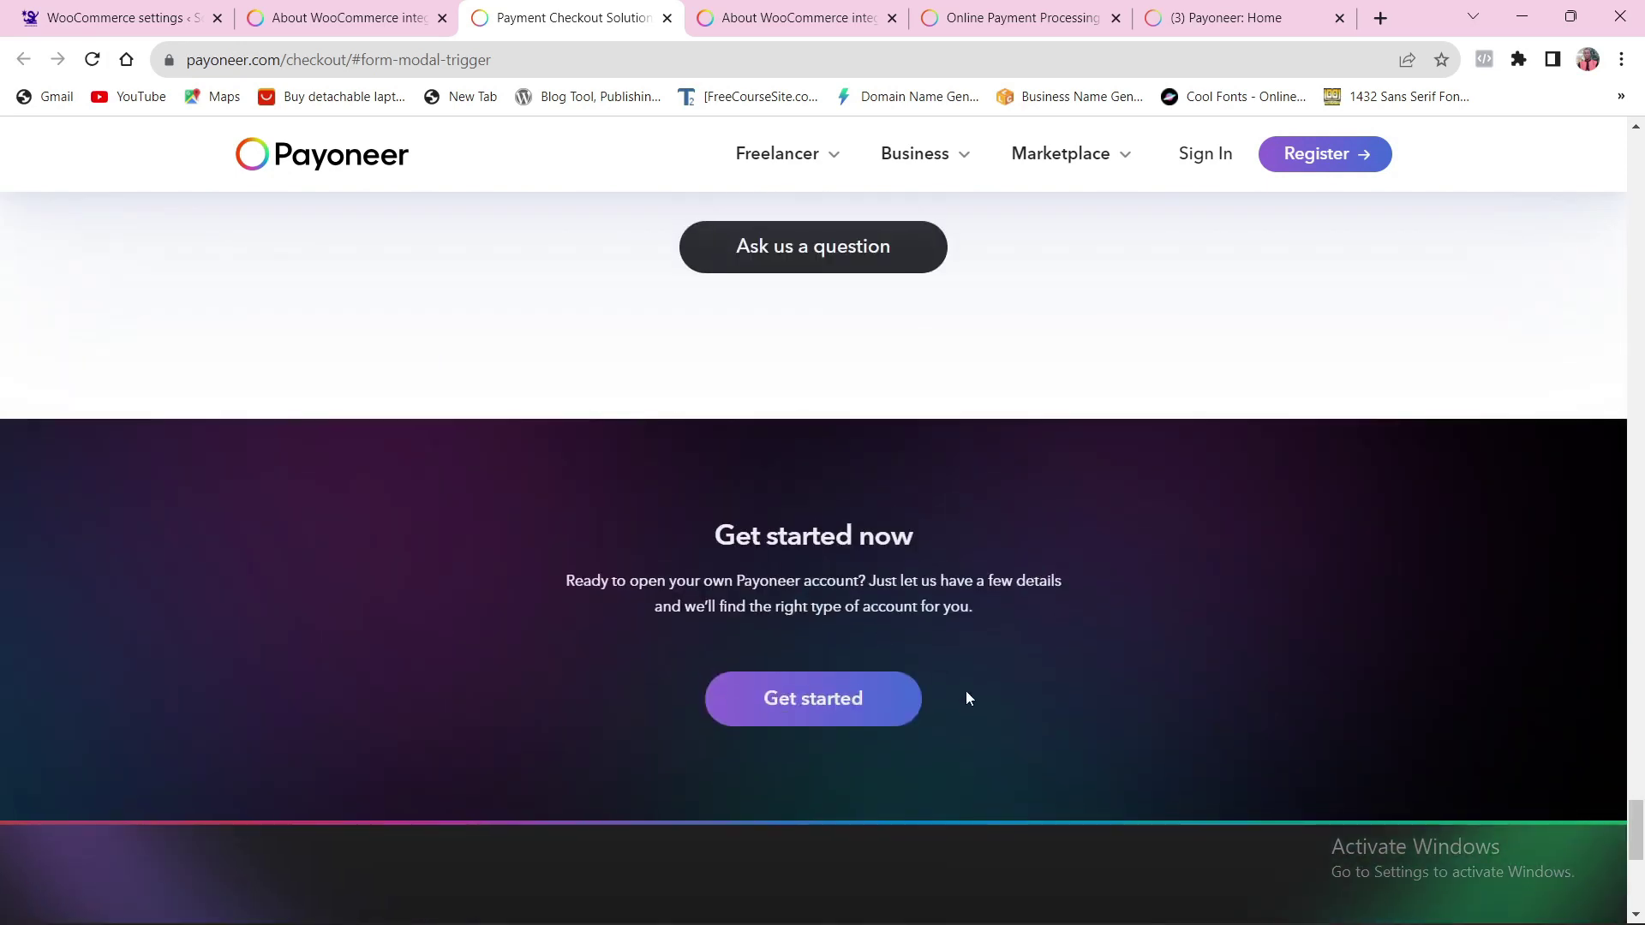
# - Scroll to 'Get started now' and bring up the Payoneer Checkout sign-up form
pyautogui.click(814, 705)
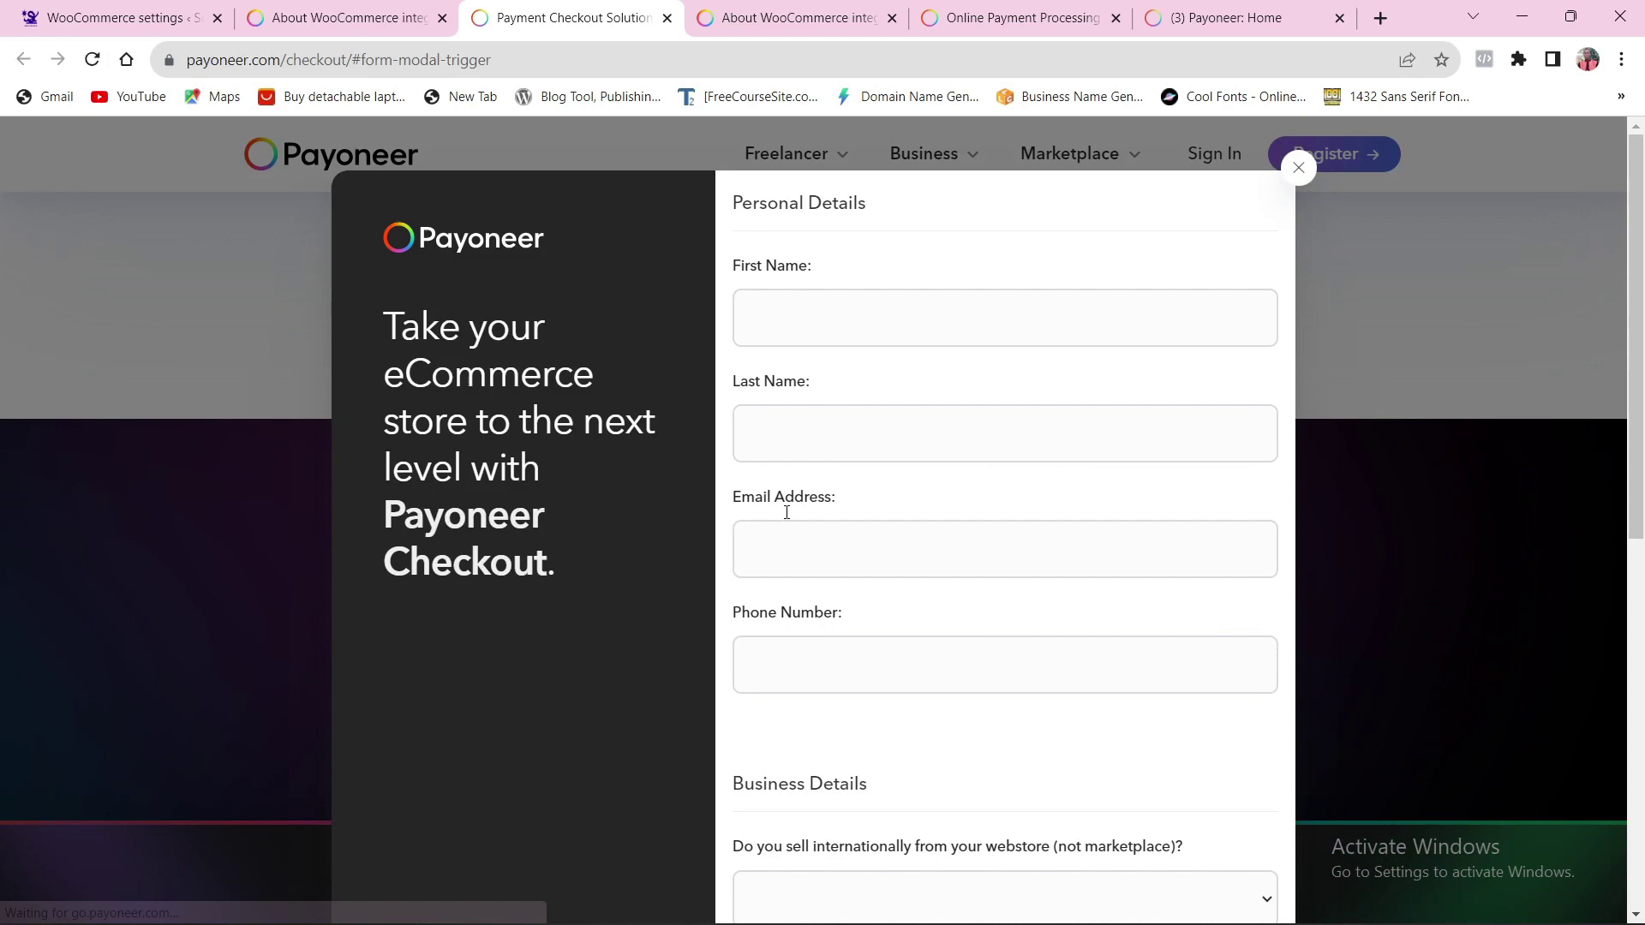
pyautogui.scroll(-3, 789, 374)
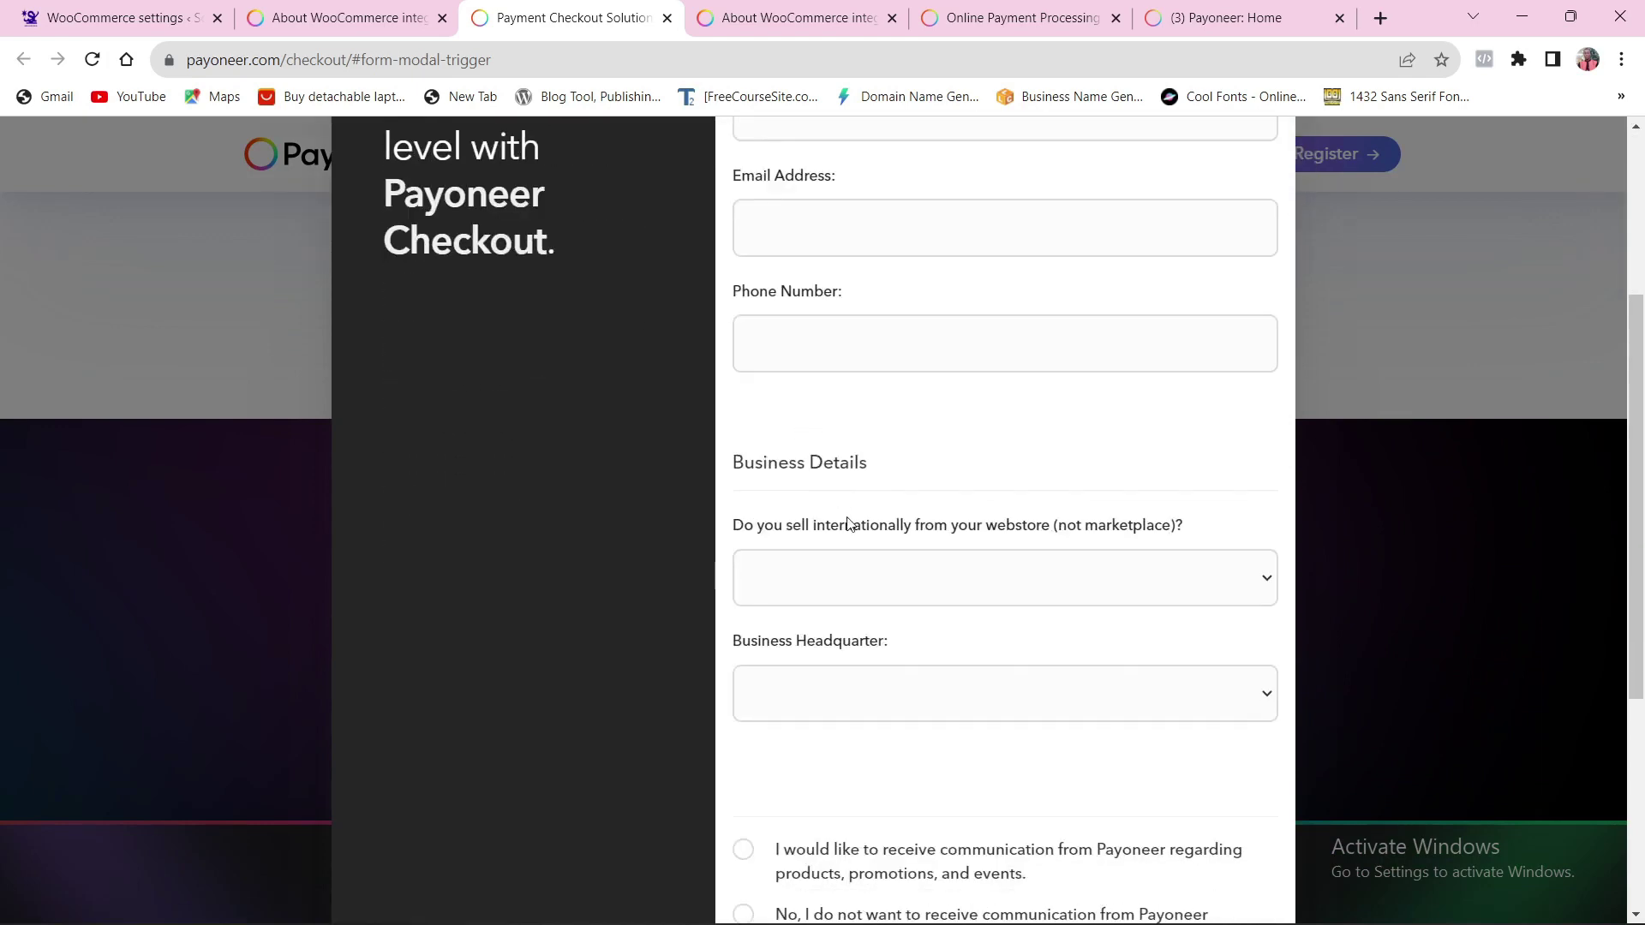
pyautogui.scroll(3, 823, 357)
# - Begin the first name field, dismiss autofill, and answer Yes to selling internationally
pyautogui.click(803, 330)
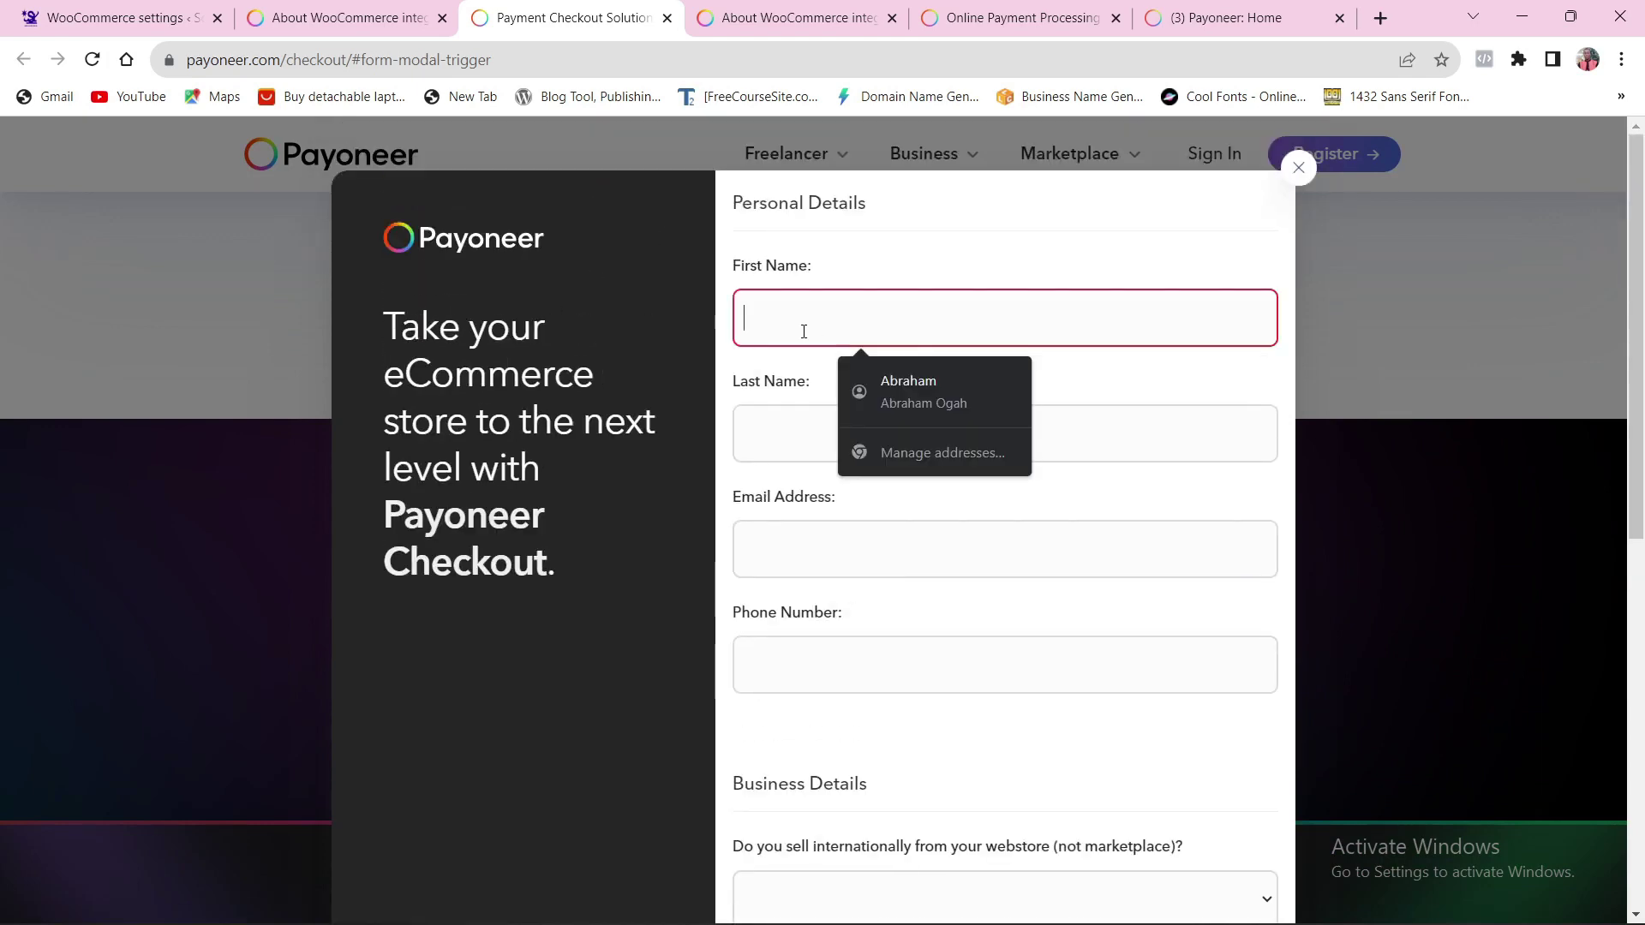
pyautogui.press('Escape')
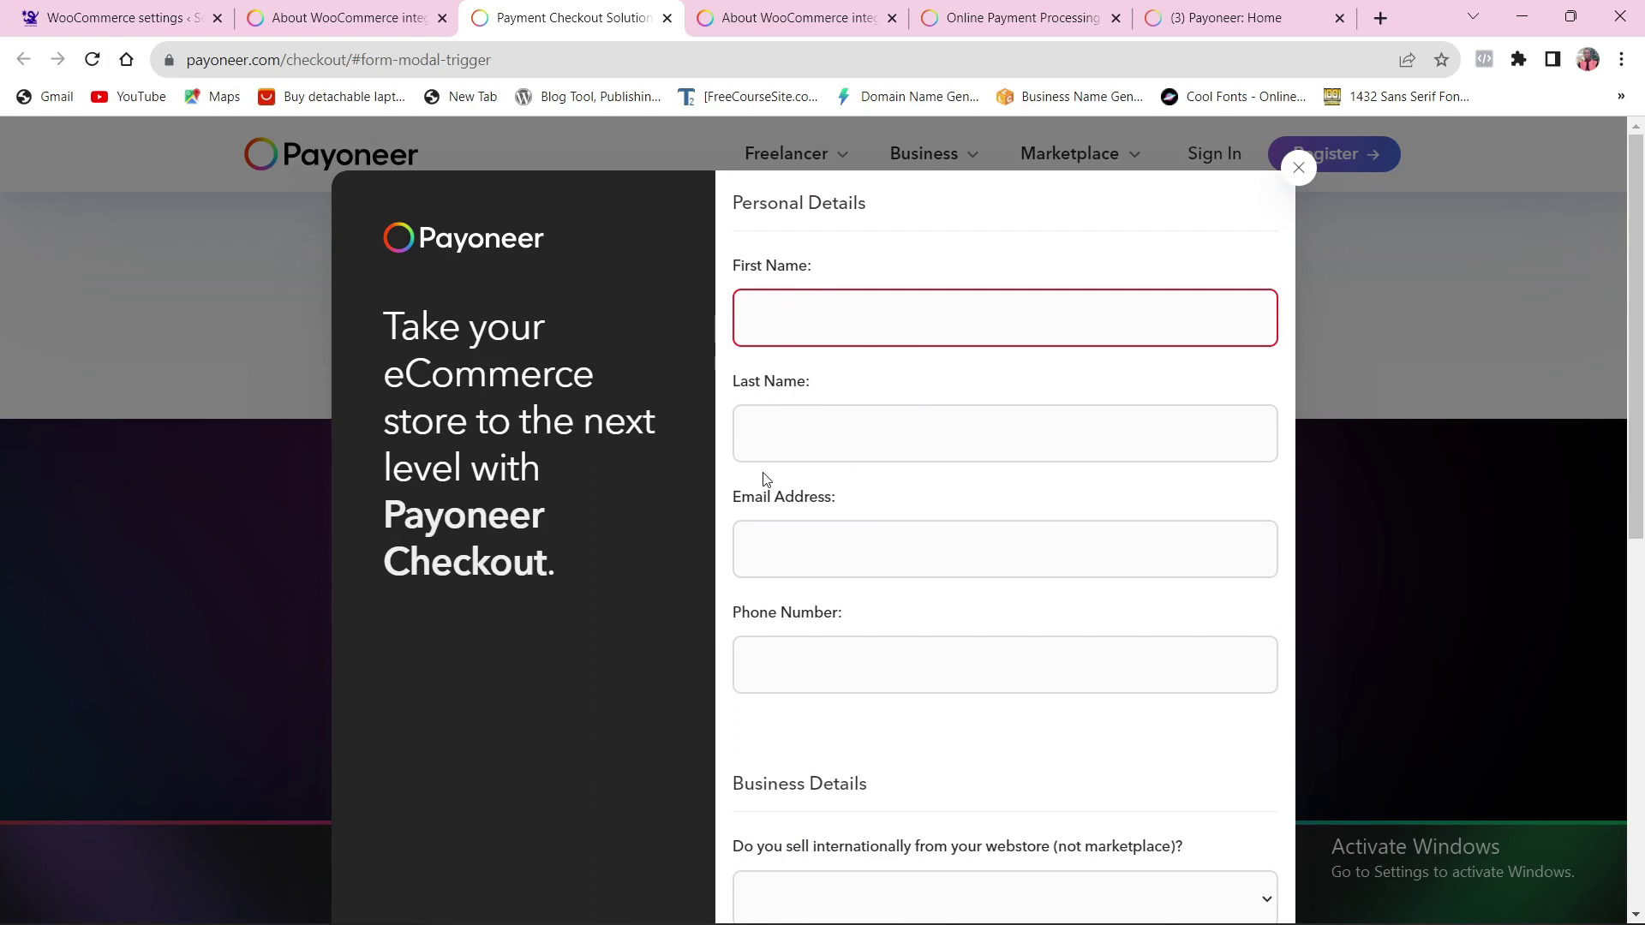
pyautogui.scroll(-1, 759, 483)
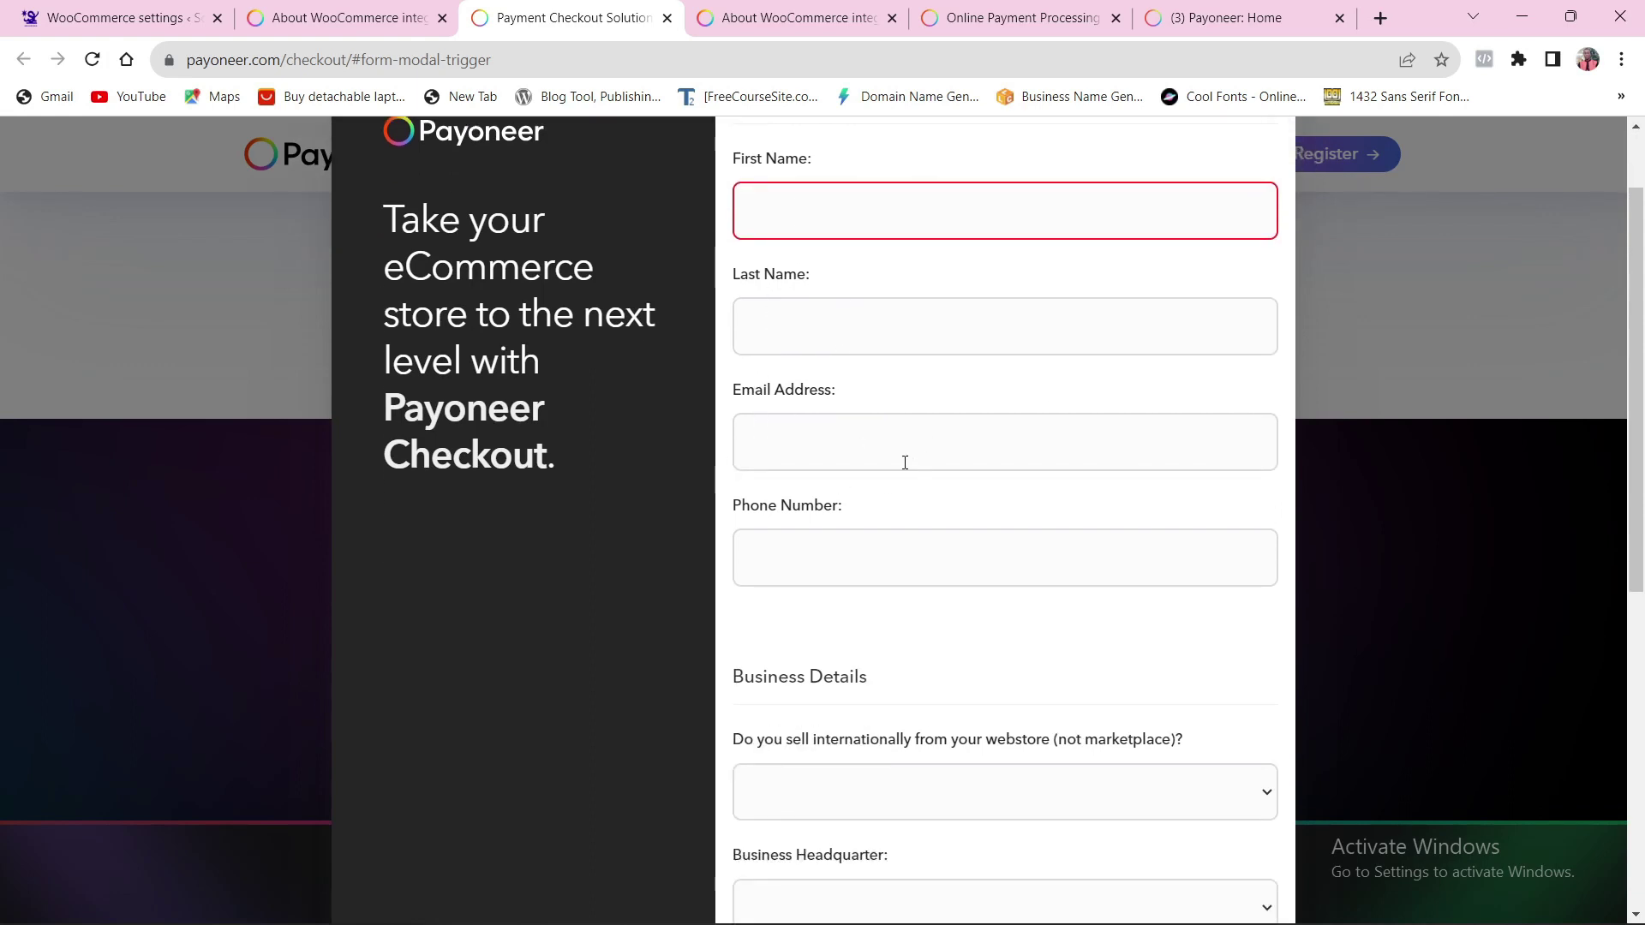
pyautogui.scroll(-1, 830, 605)
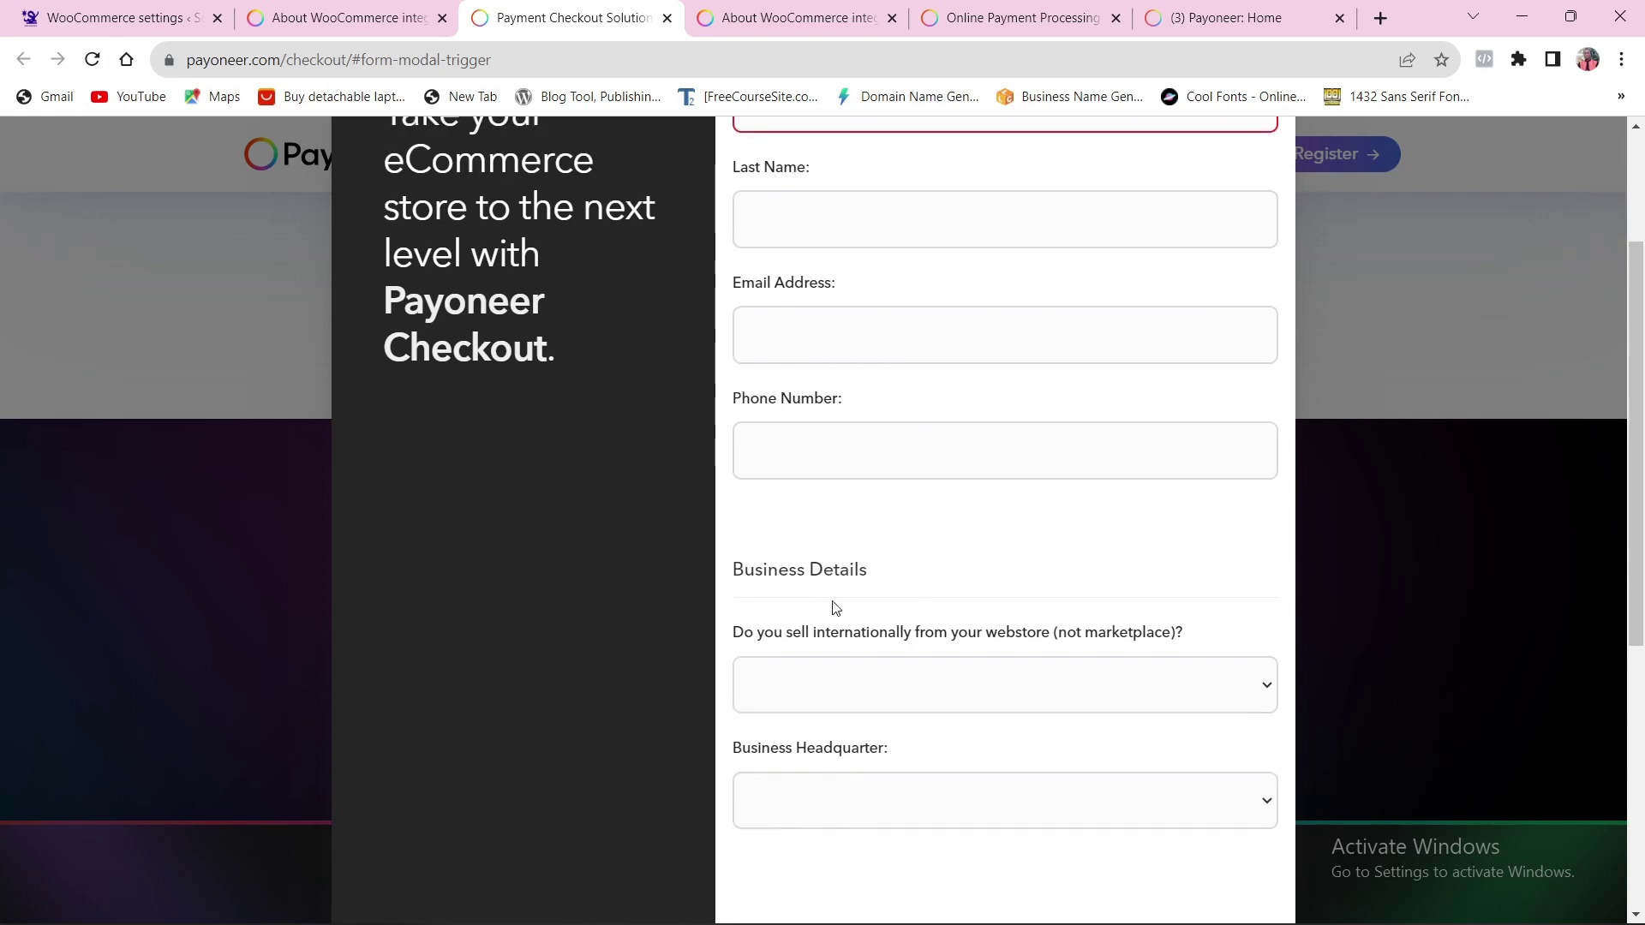
pyautogui.scroll(-1, 819, 569)
pyautogui.scroll(-1, 867, 586)
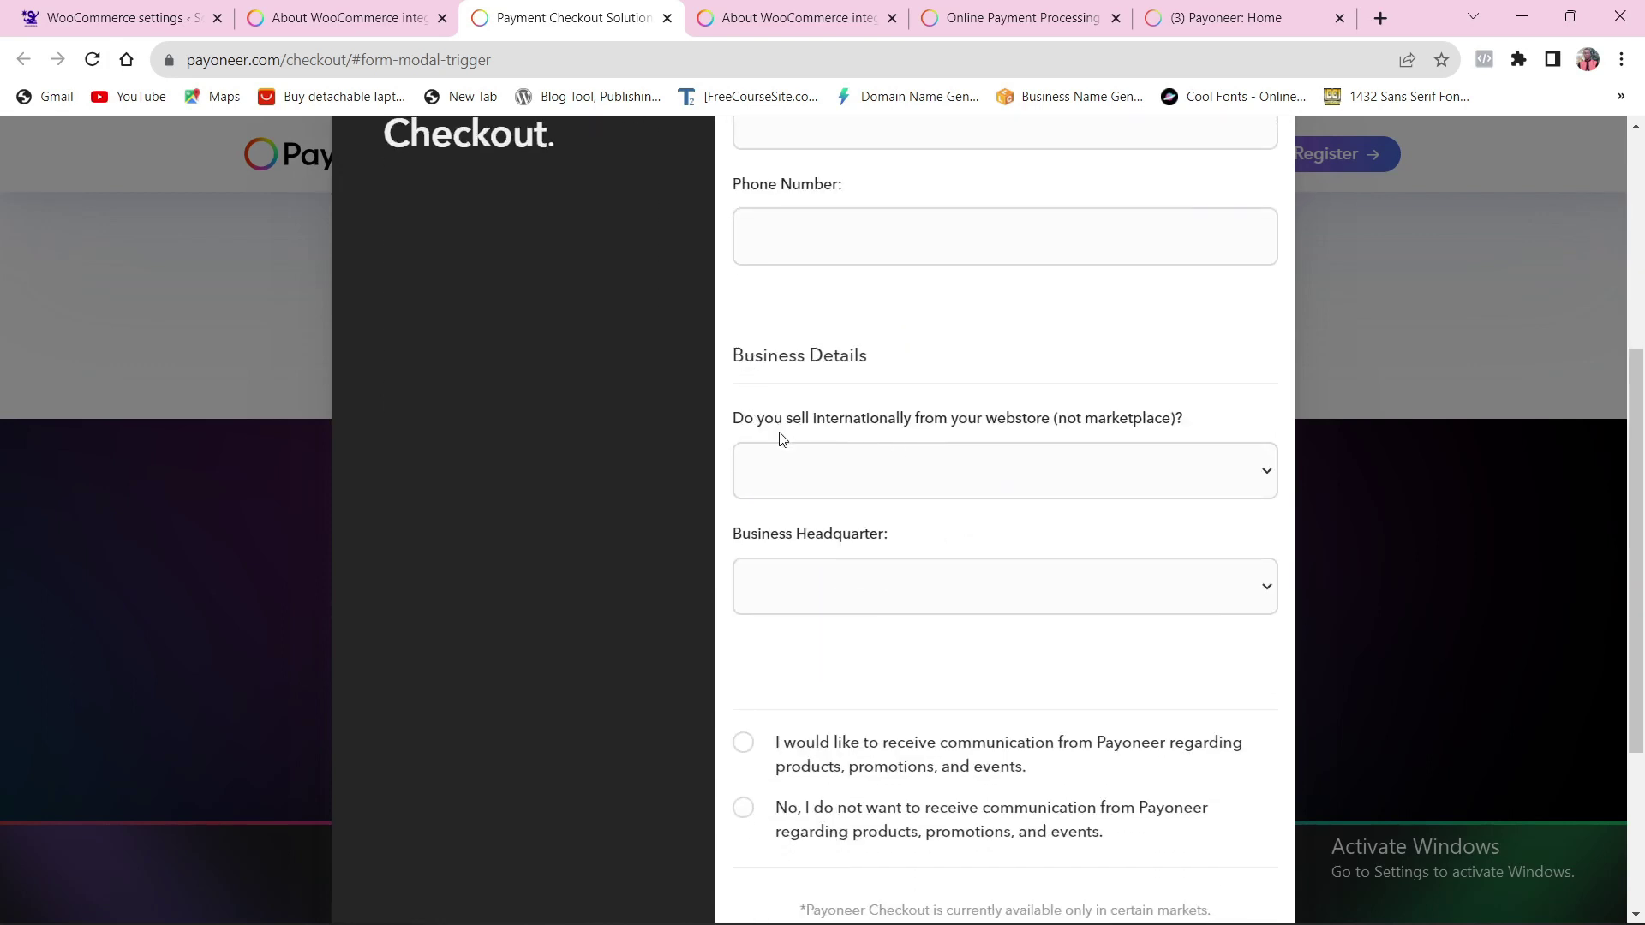
pyautogui.click(1196, 483)
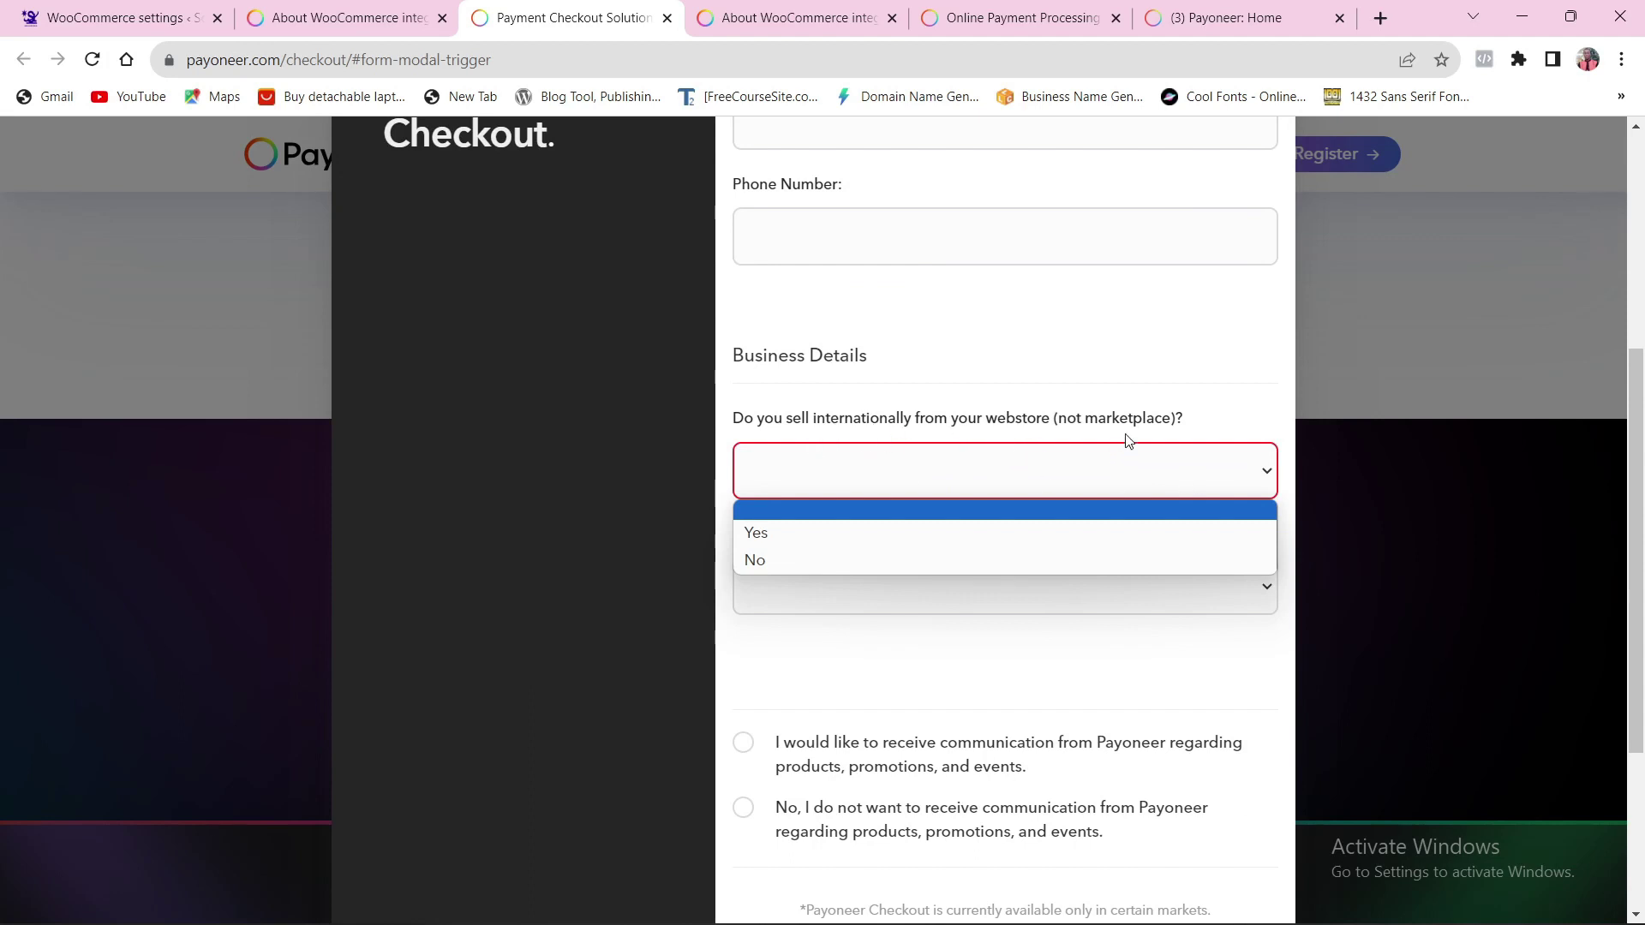
pyautogui.click(806, 530)
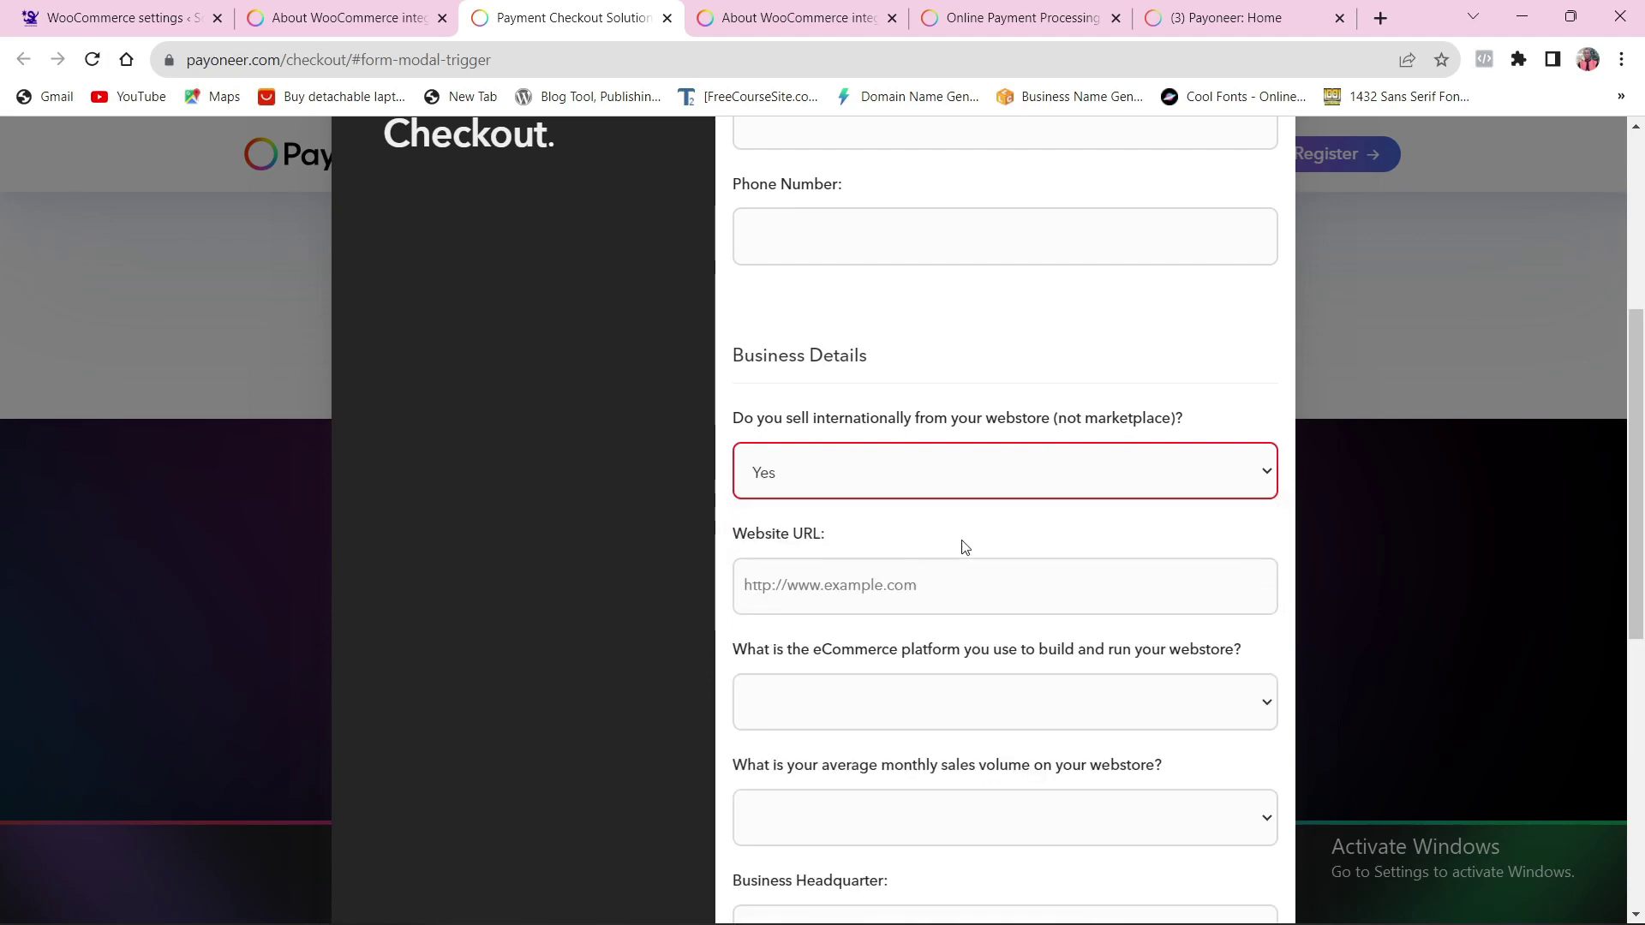
pyautogui.scroll(-2, 907, 554)
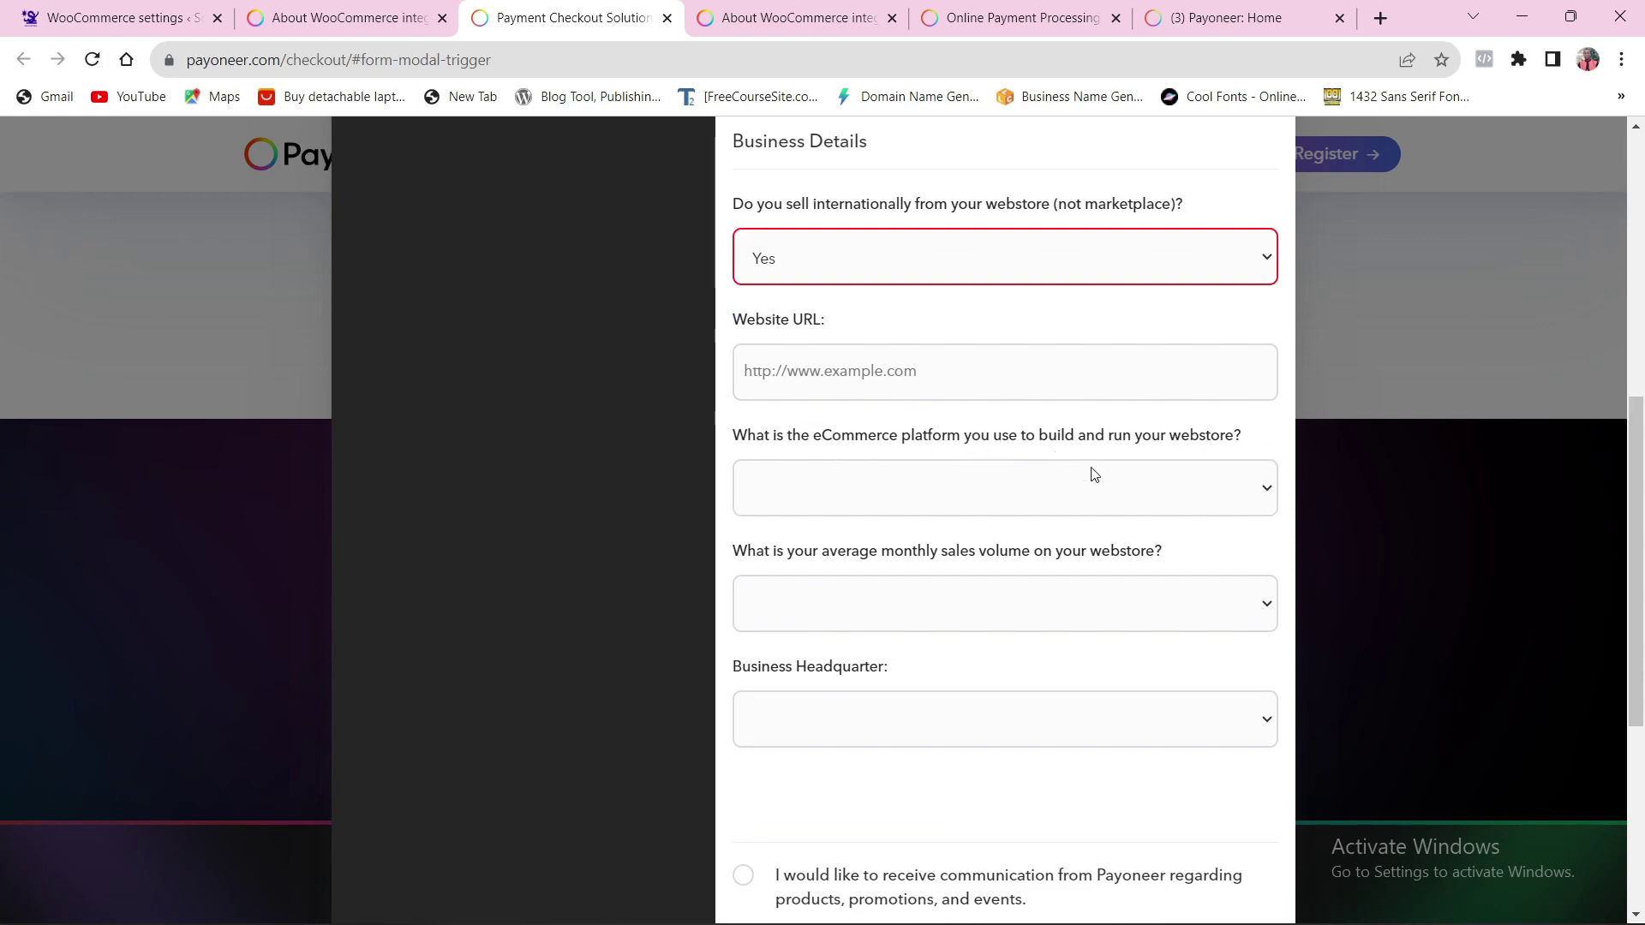
# - Look through the platform, monthly sales and Business Headquarter dropdowns without choosing anything
pyautogui.click(1062, 494)
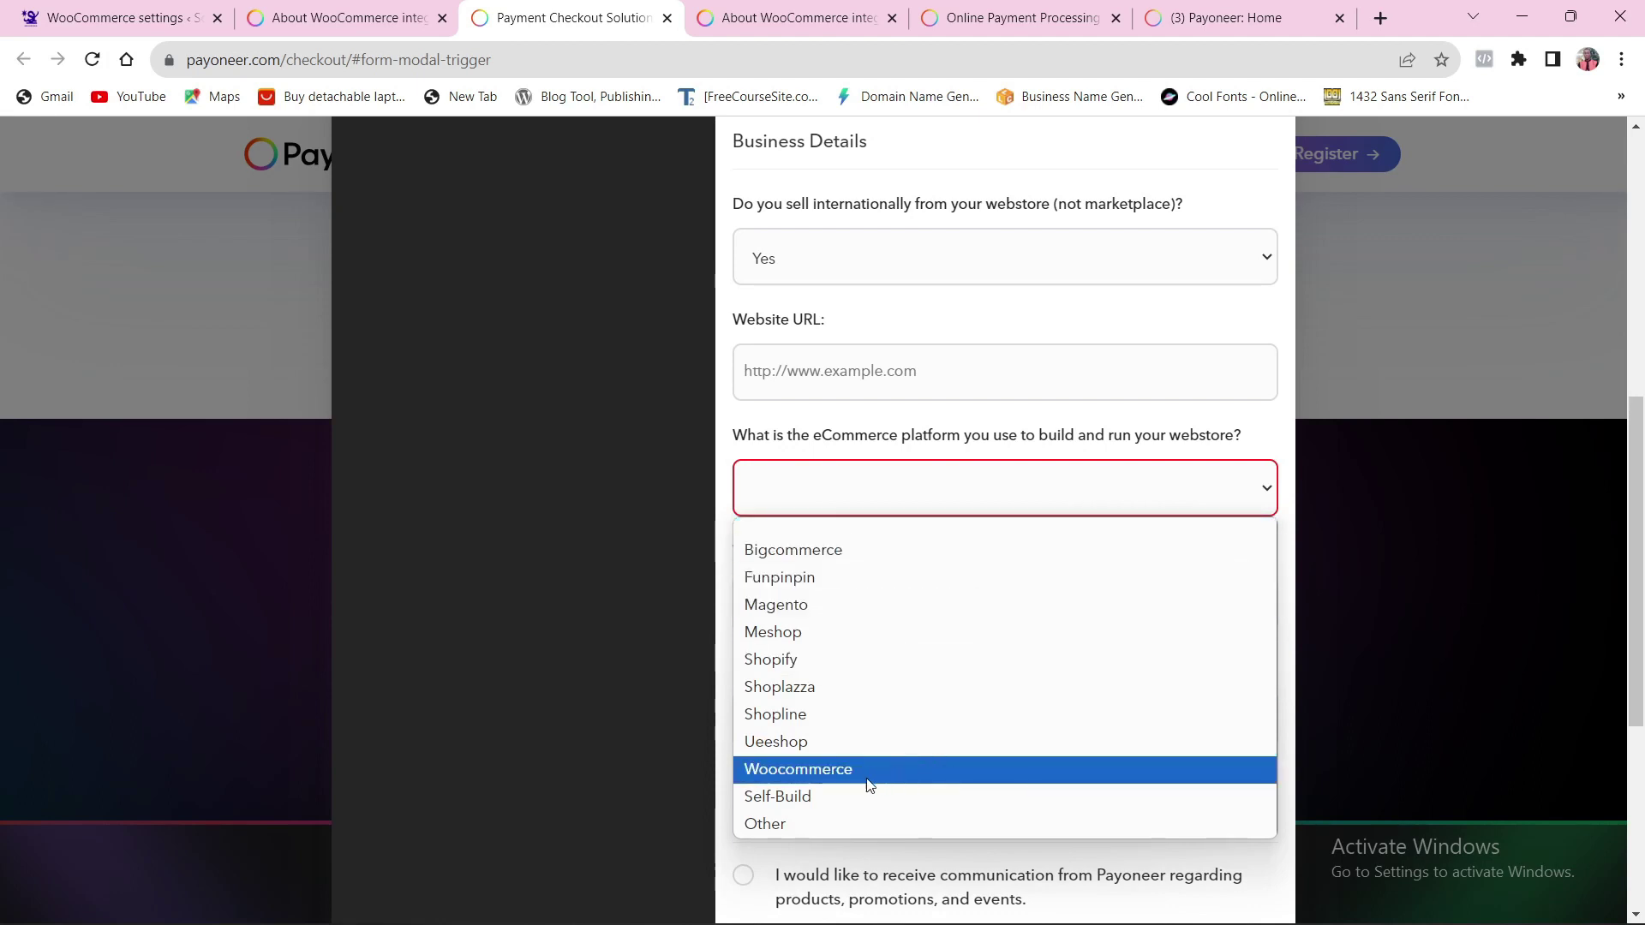
pyautogui.click(740, 465)
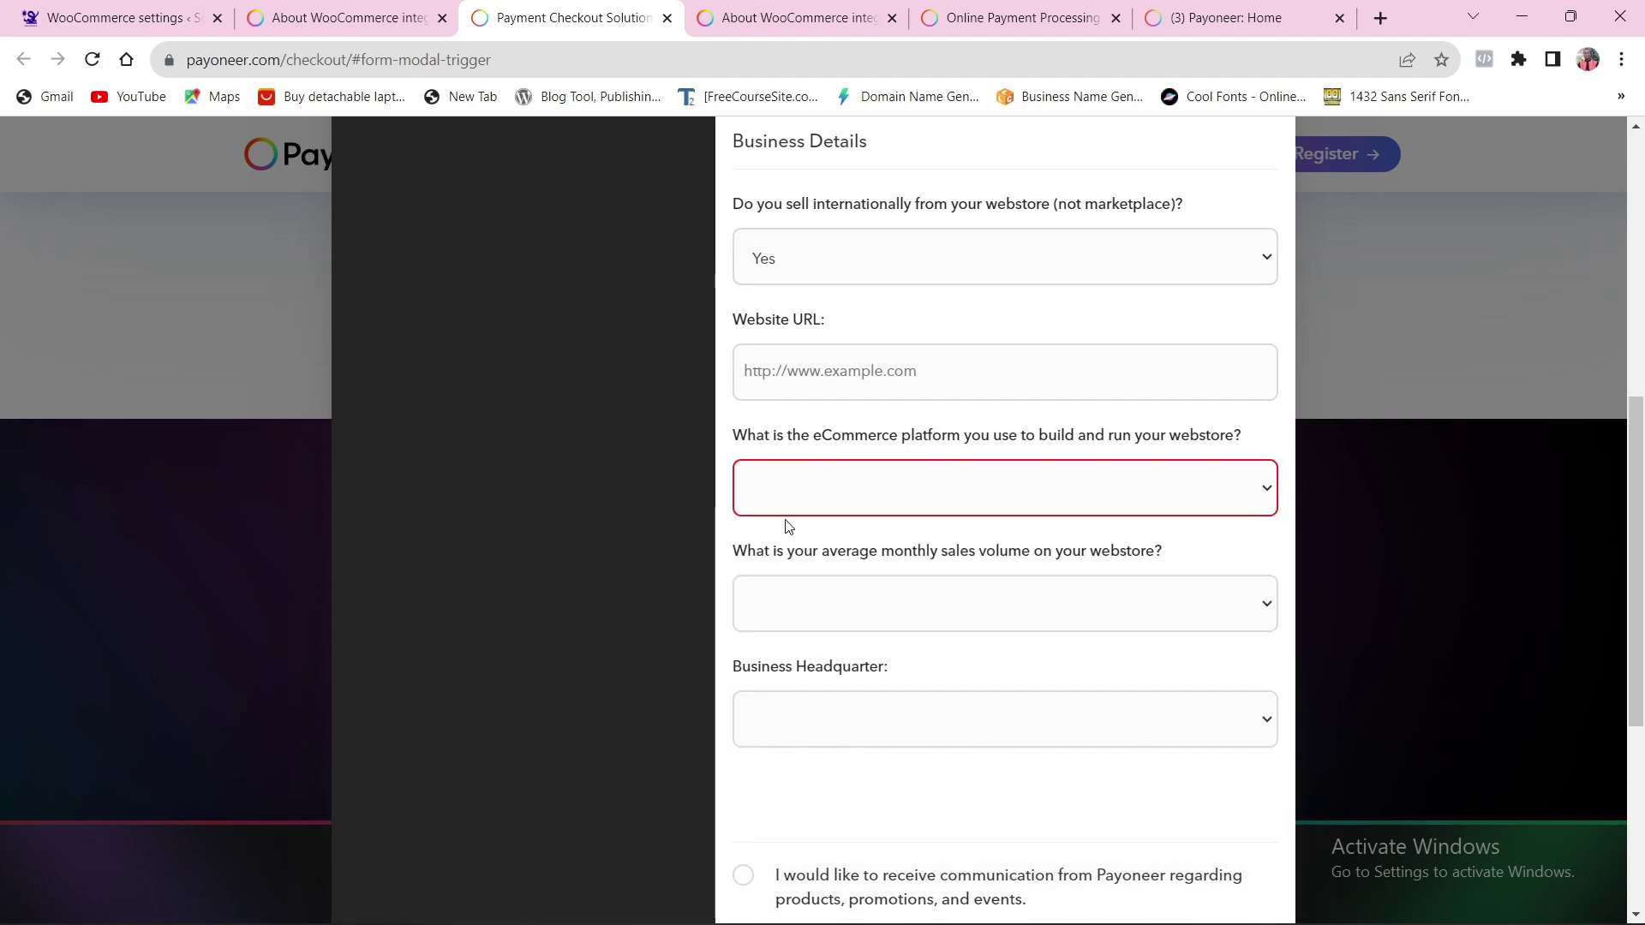
pyautogui.scroll(-1, 851, 555)
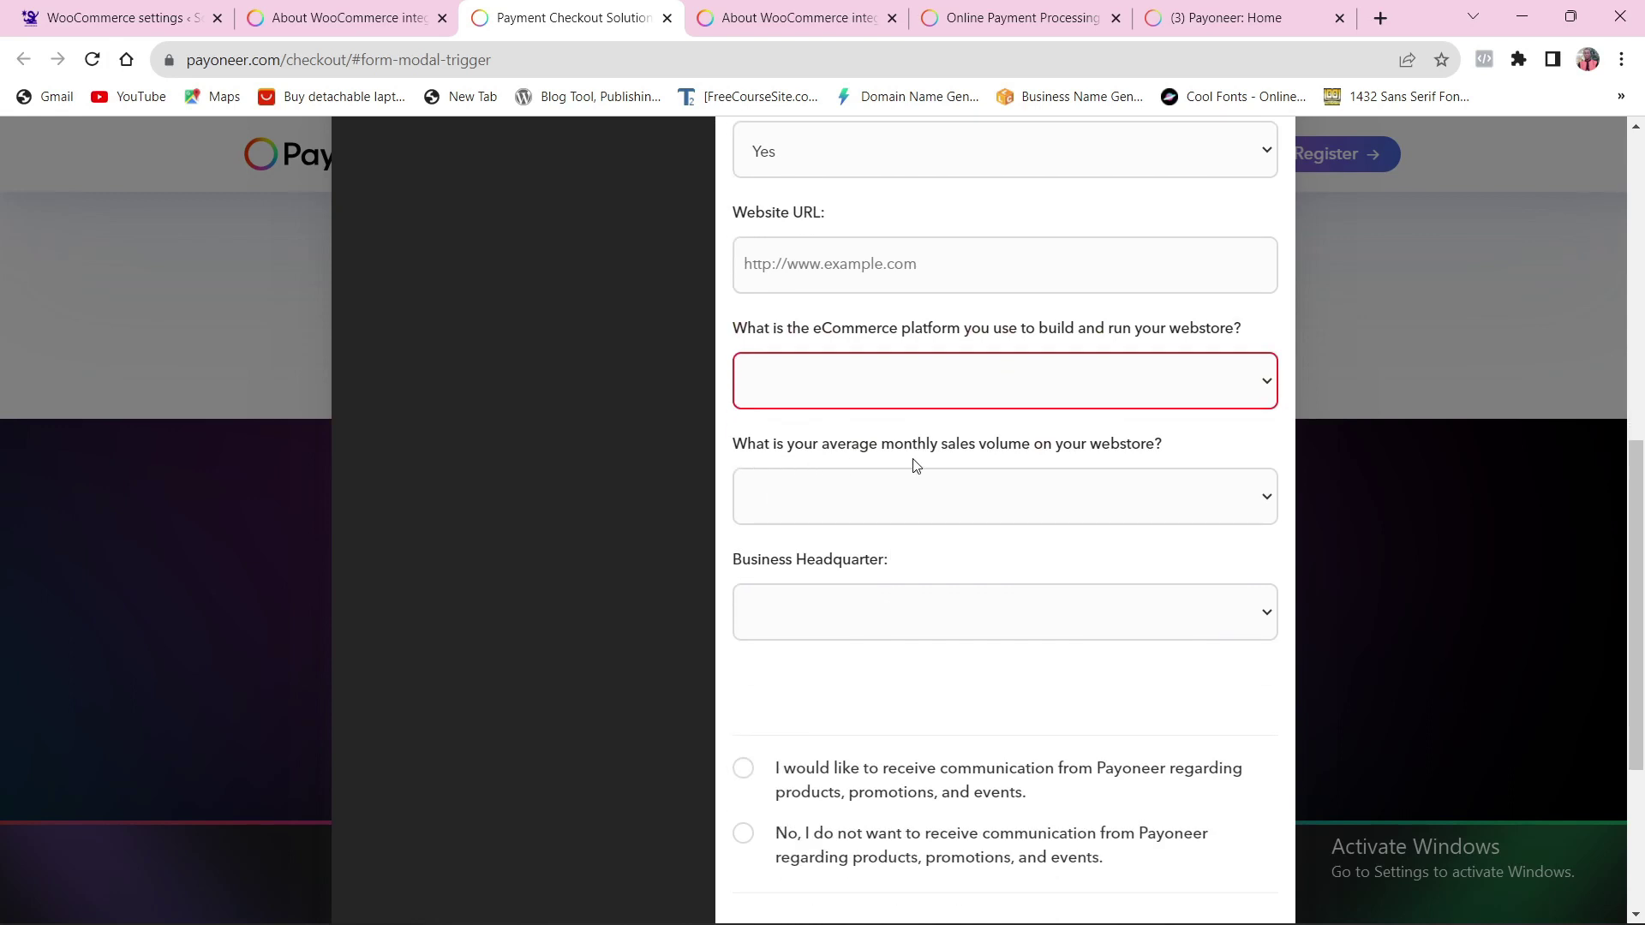
pyautogui.click(1024, 487)
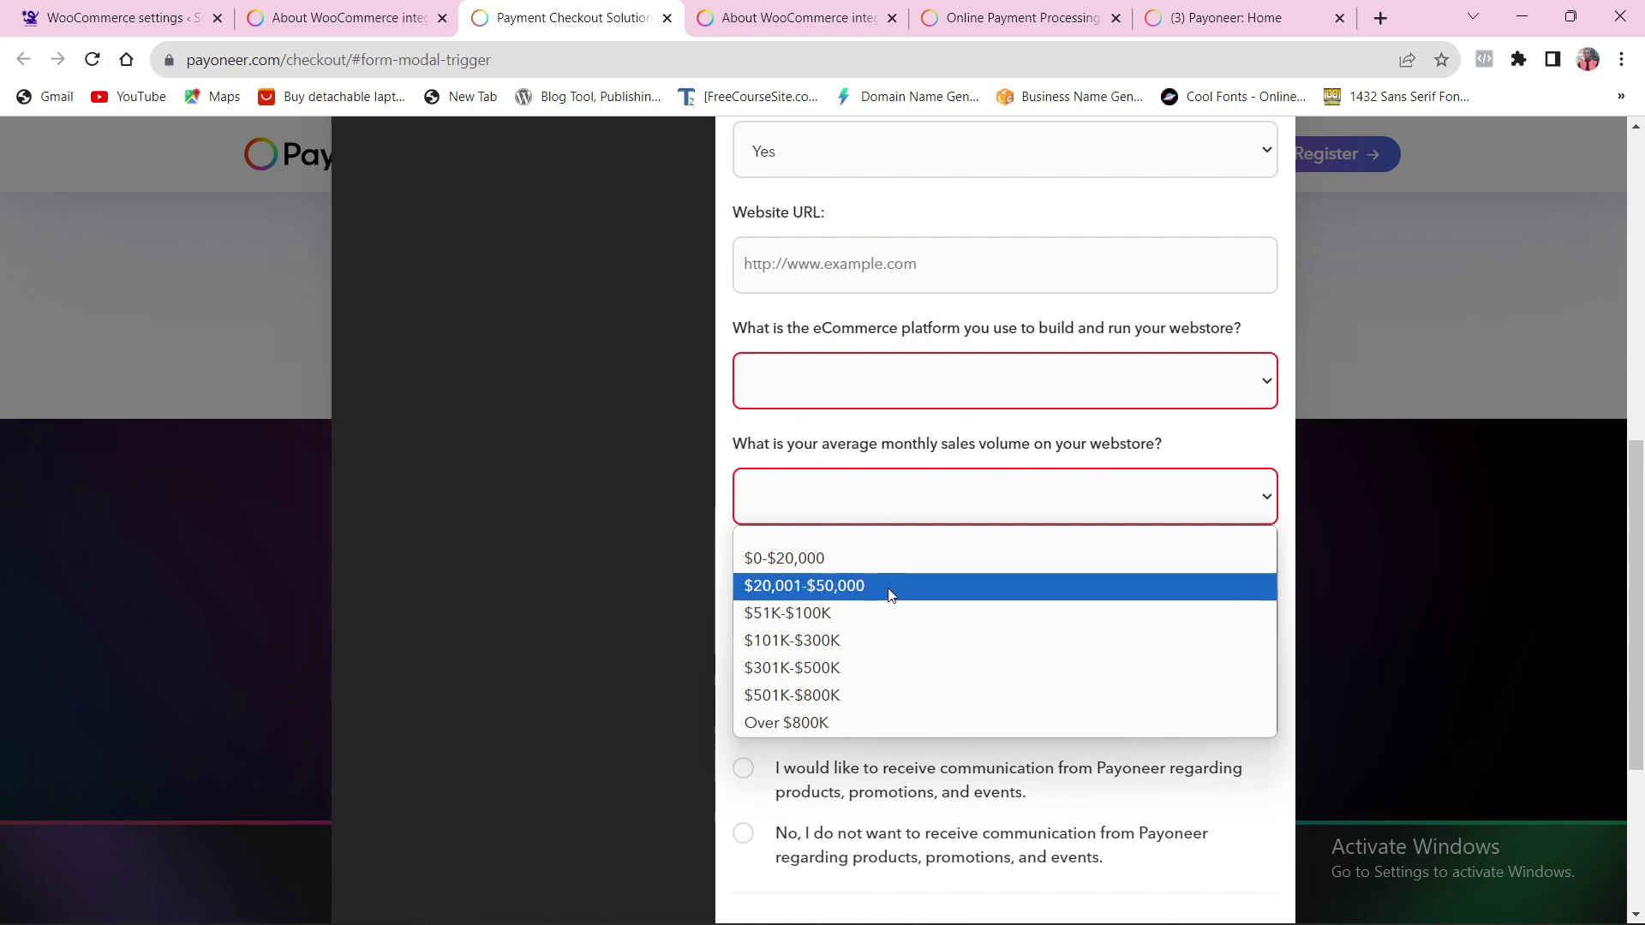
pyautogui.click(730, 548)
pyautogui.scroll(-1, 827, 617)
pyautogui.click(898, 521)
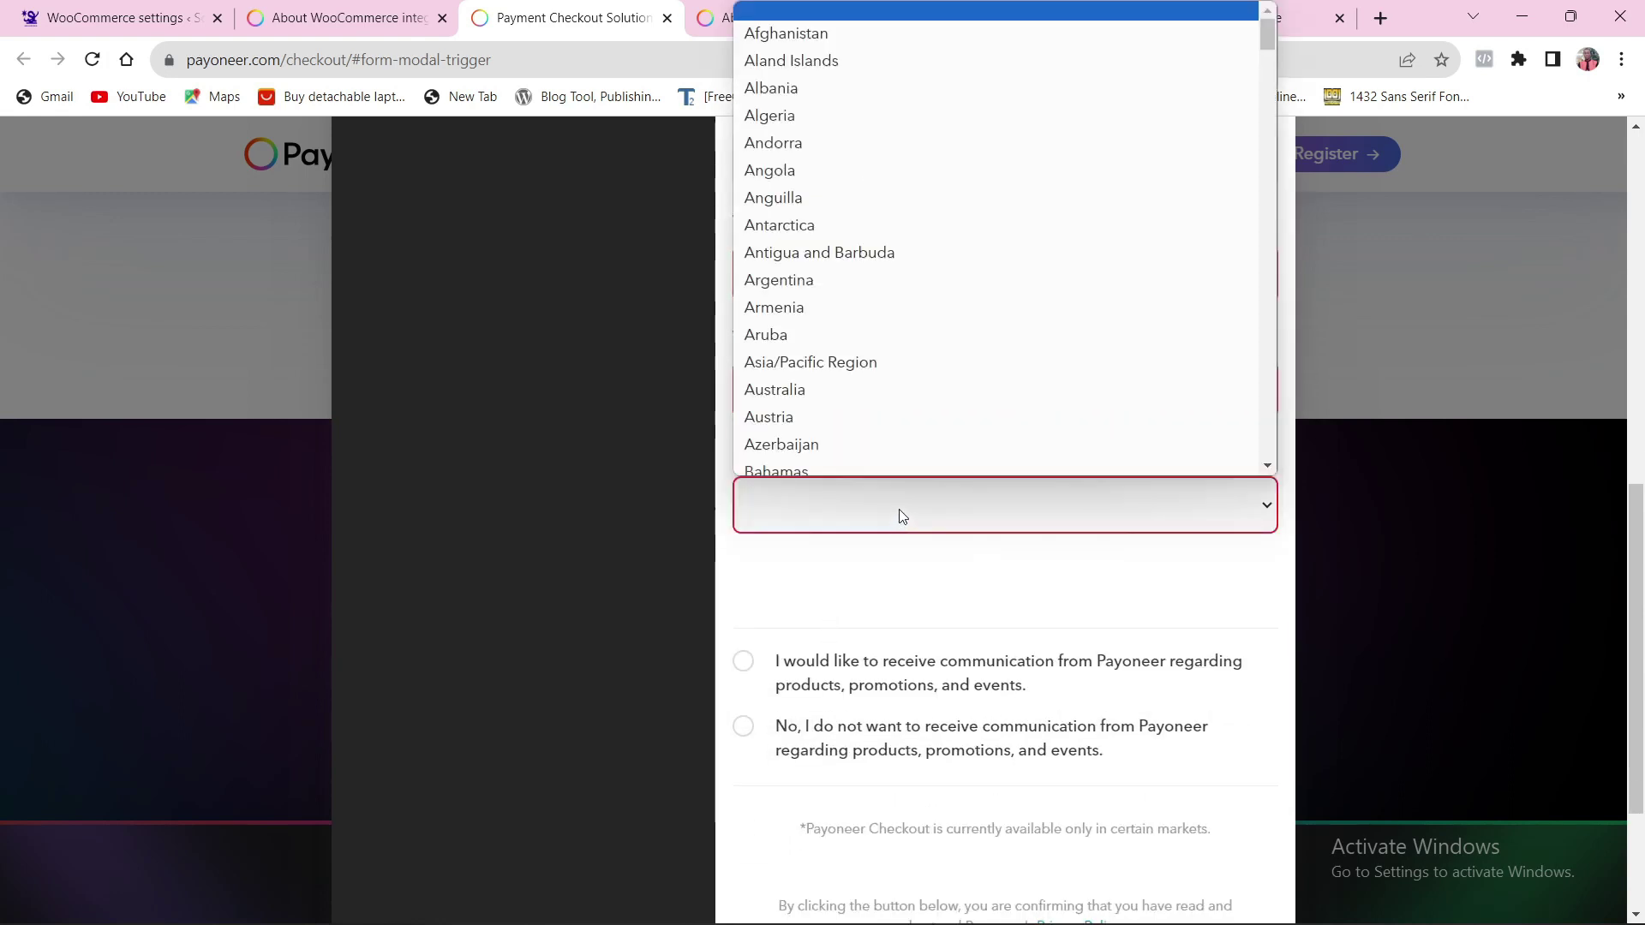
pyautogui.scroll(1, 1054, 508)
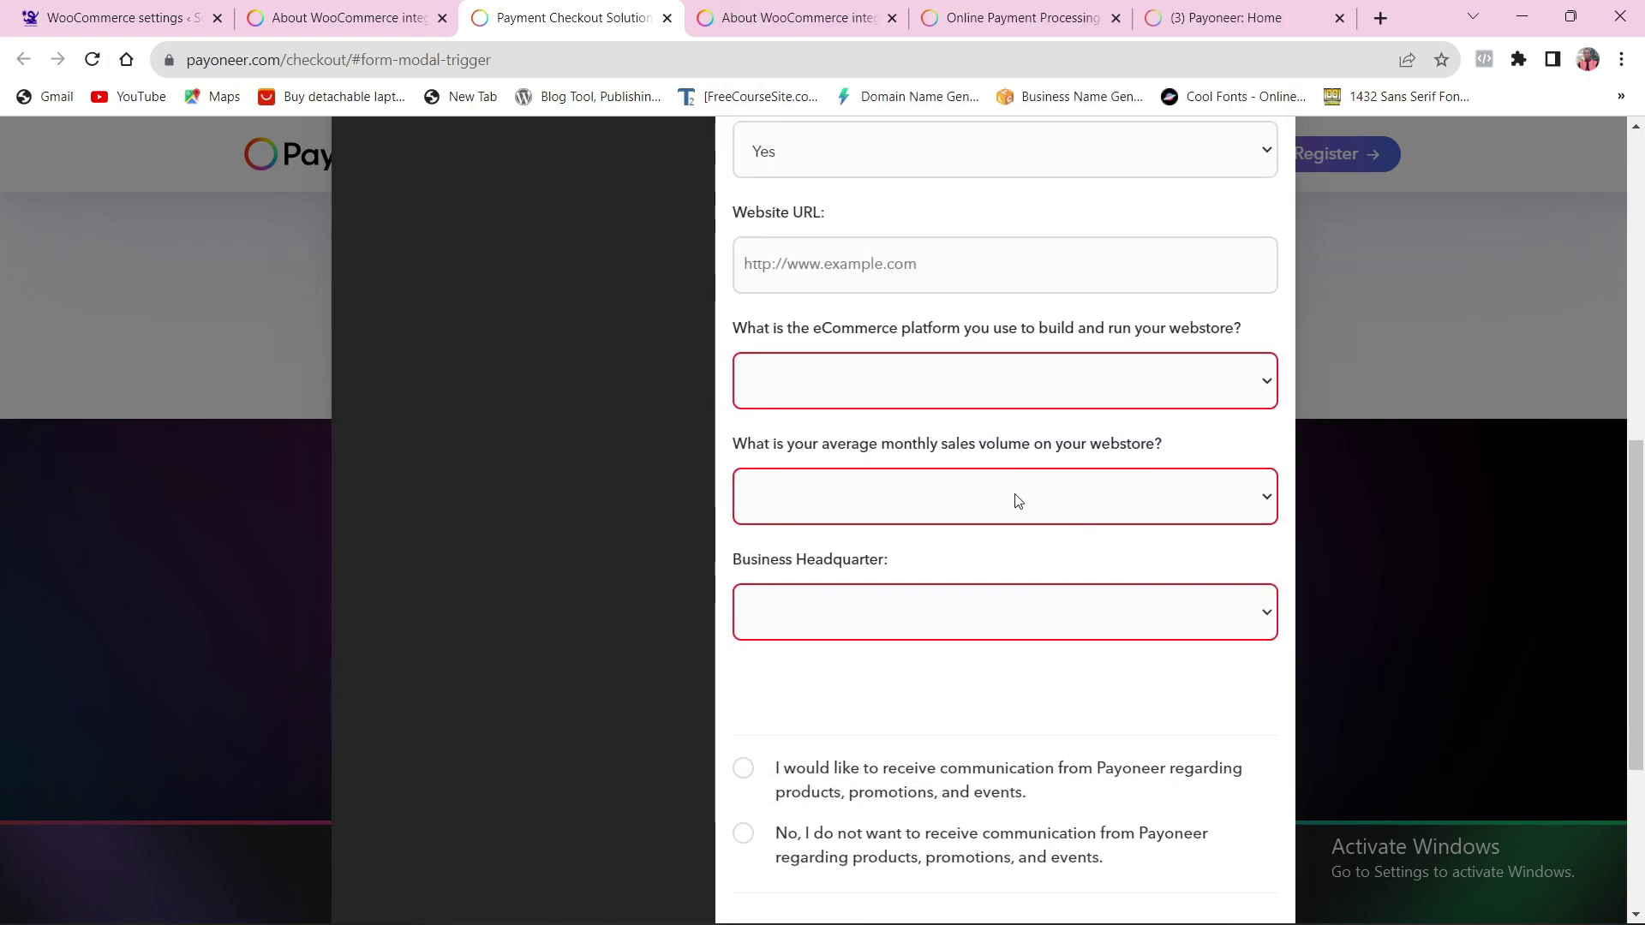
pyautogui.click(1048, 634)
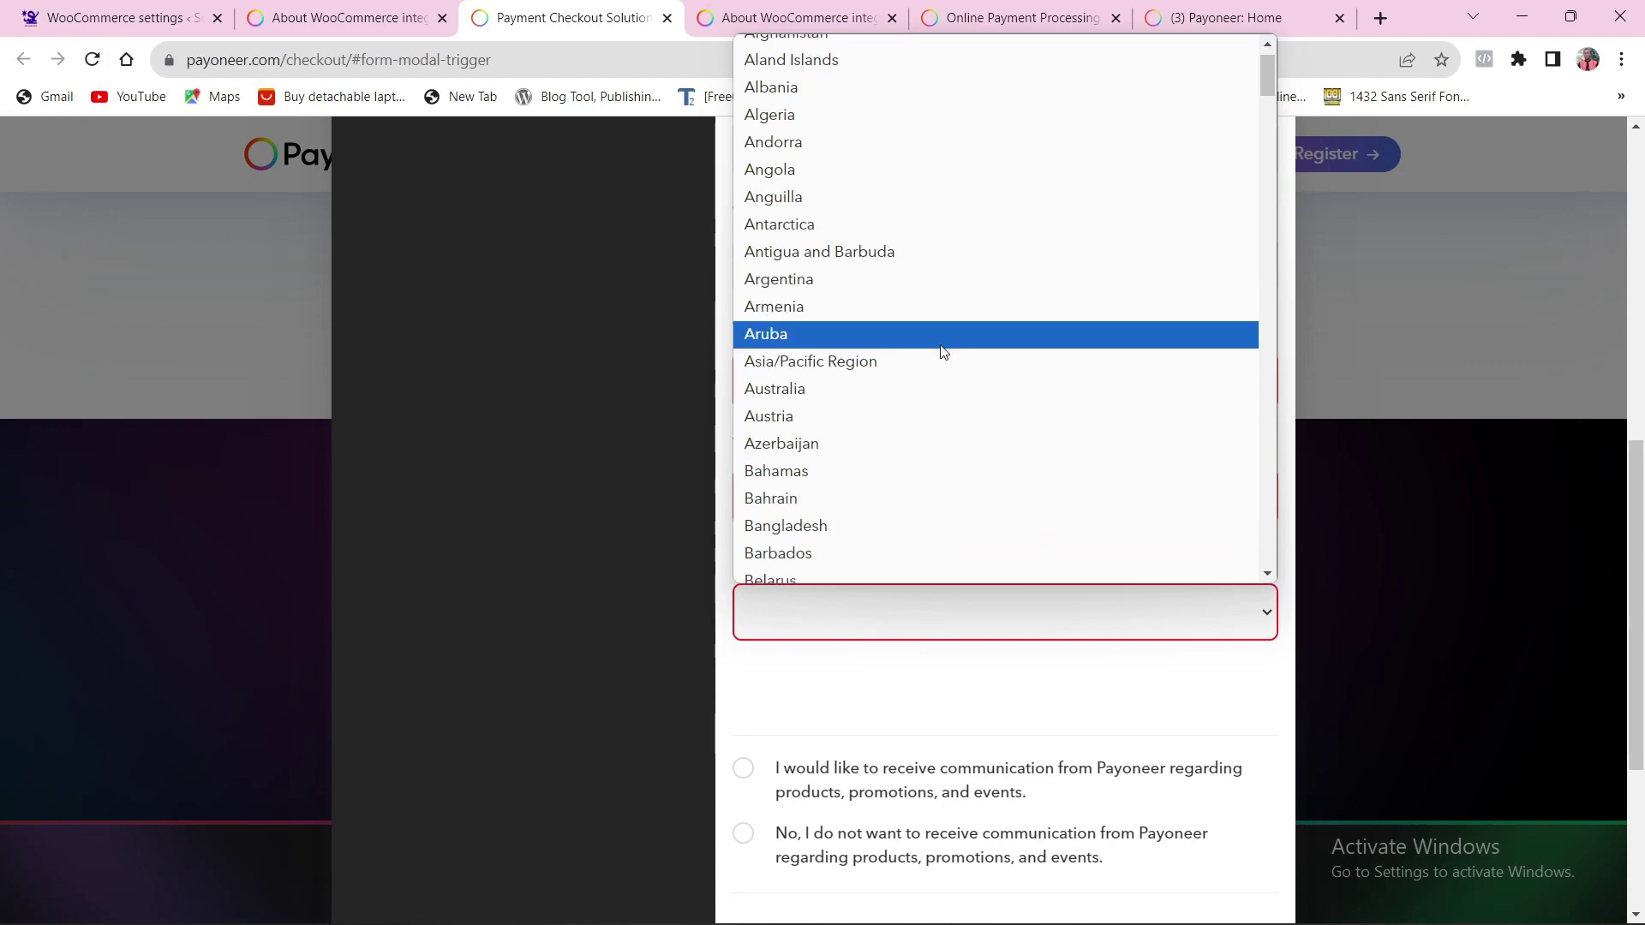
pyautogui.scroll(-3, 944, 386)
pyautogui.scroll(-5, 944, 489)
pyautogui.scroll(-2, 944, 643)
pyautogui.scroll(-1, 1021, 625)
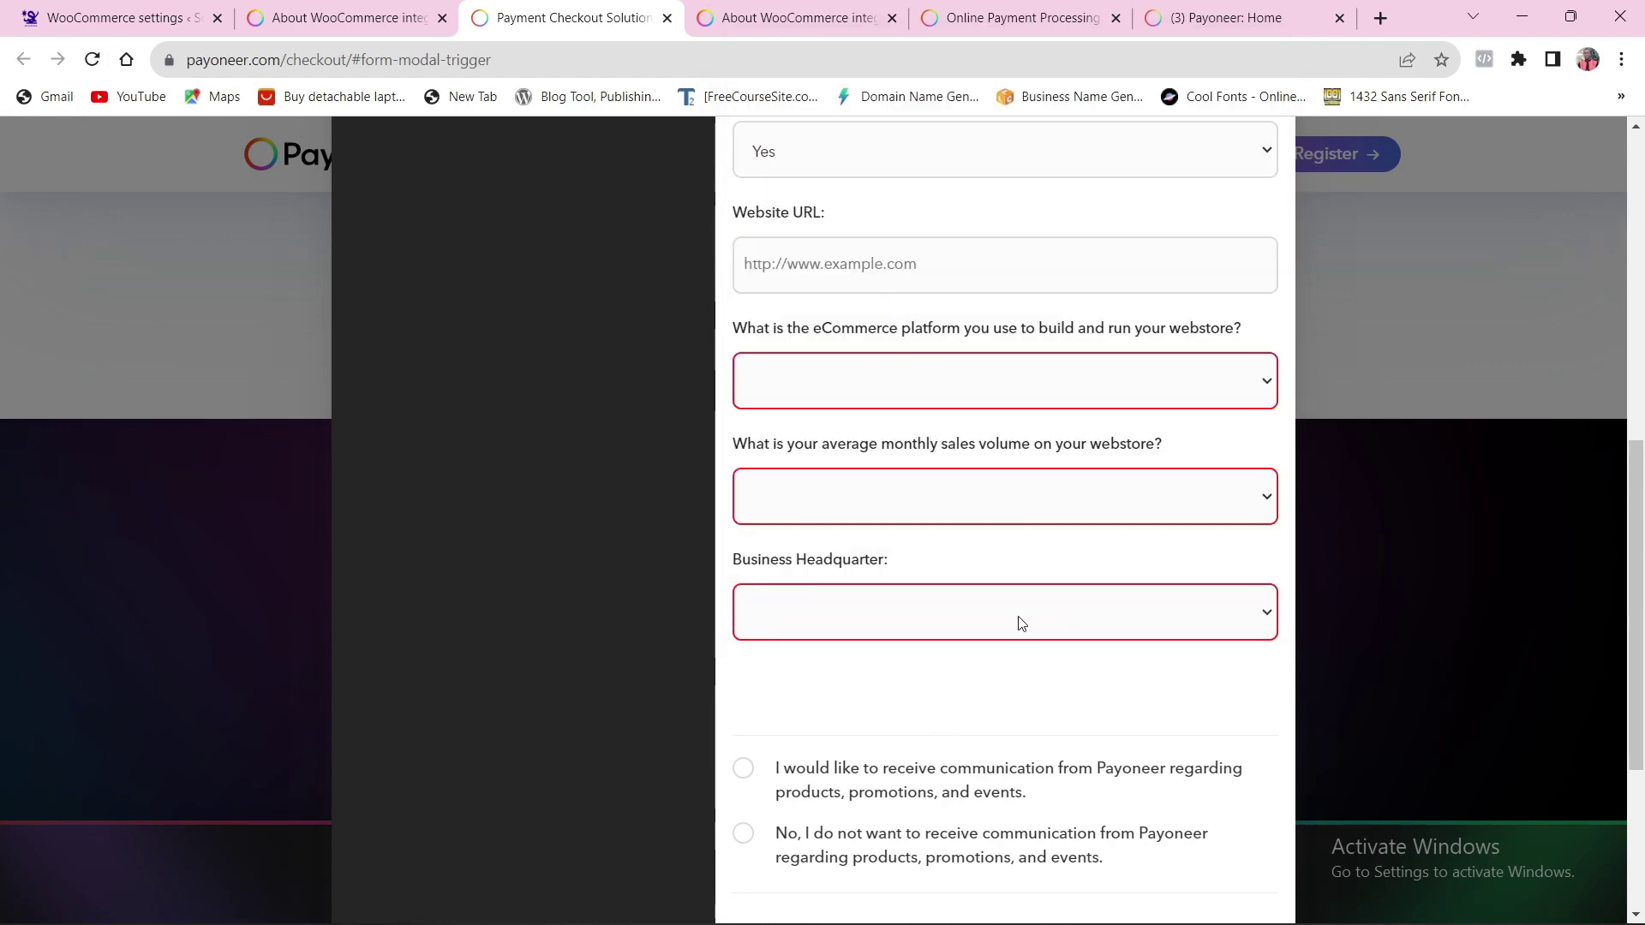
pyautogui.scroll(-3, 829, 582)
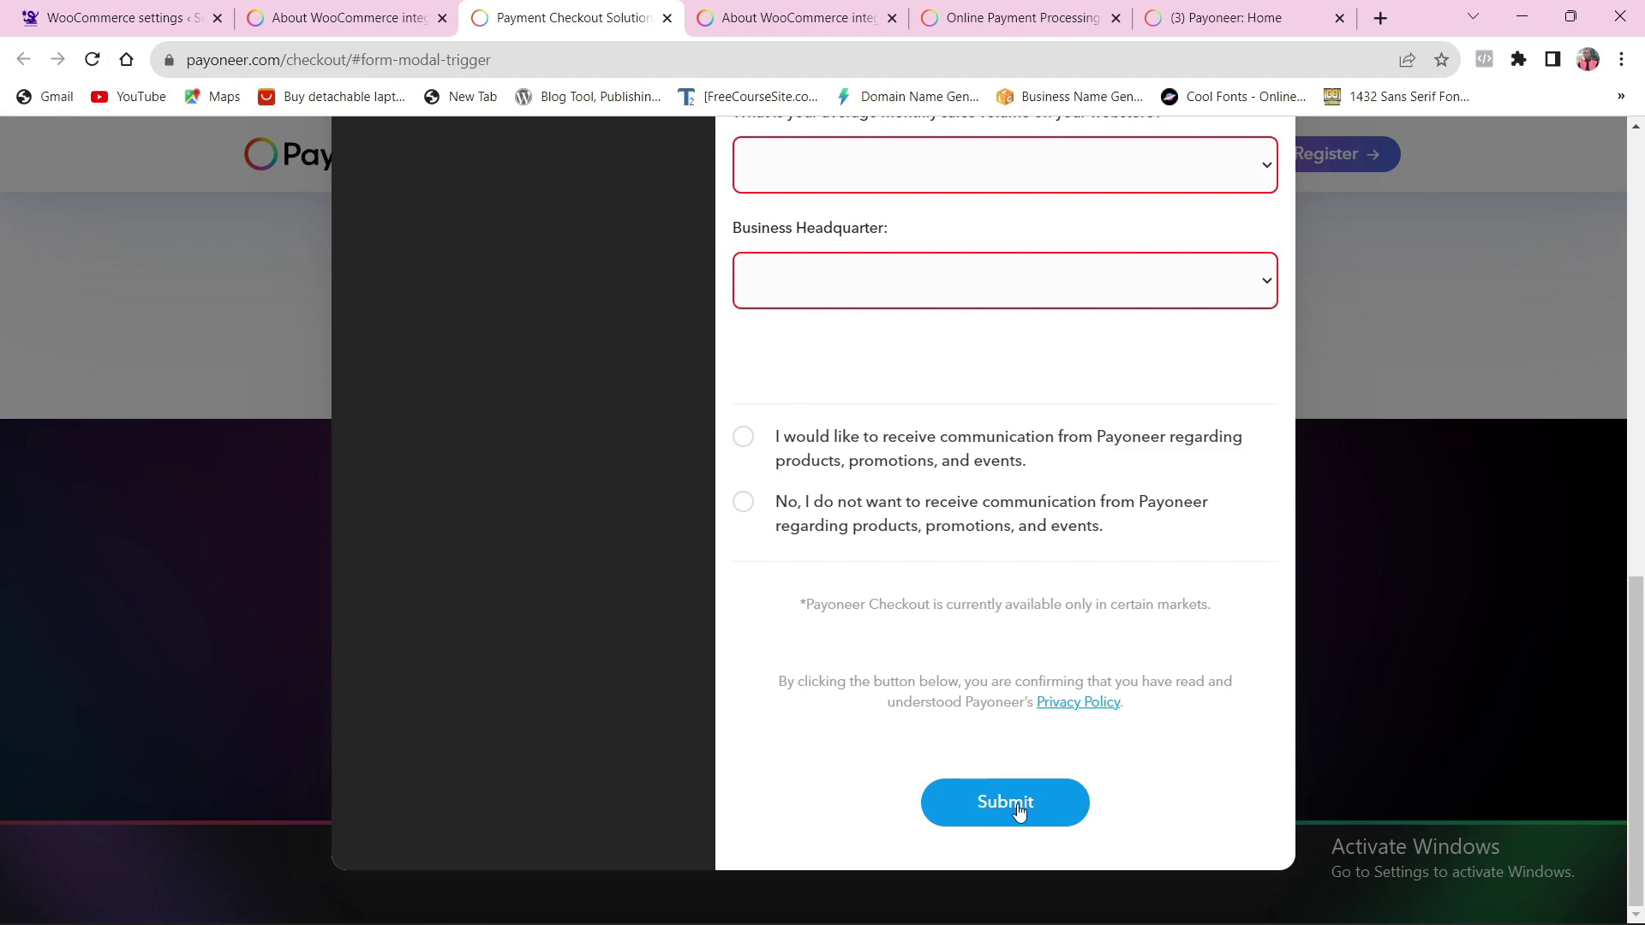
pyautogui.scroll(1, 984, 514)
pyautogui.scroll(2, 1008, 514)
pyautogui.scroll(3, 1041, 385)
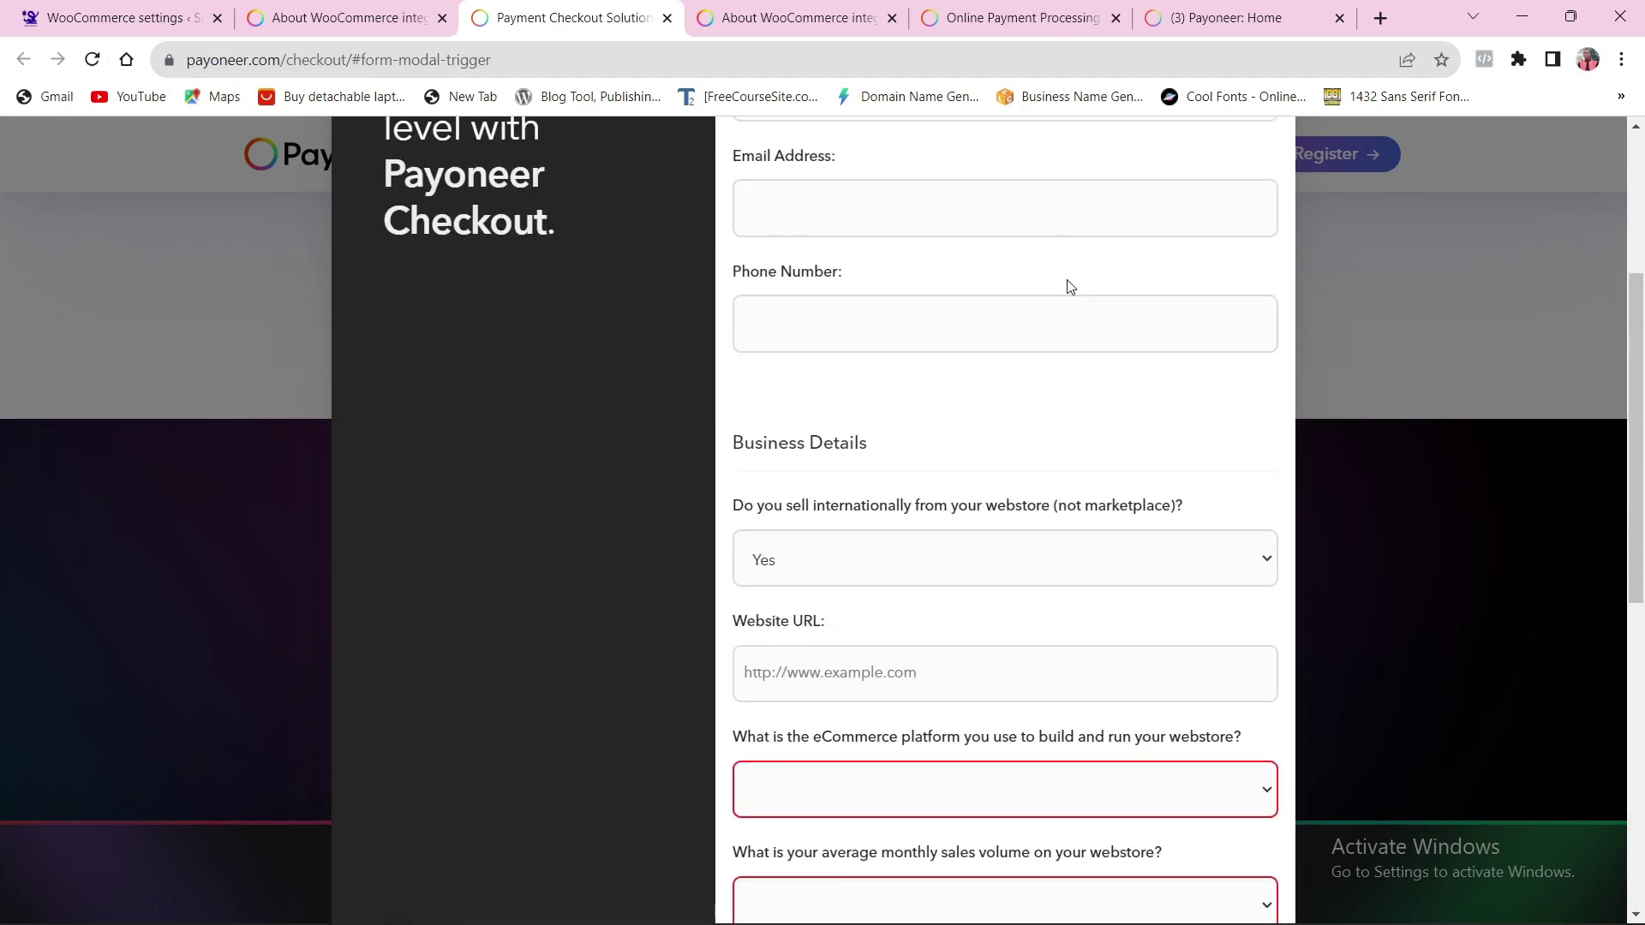
pyautogui.scroll(2, 1068, 286)
pyautogui.scroll(1, 1145, 228)
# - Dismiss the sign-up form and return to the WooCommerce Payoneer Checkout settings tab
pyautogui.click(1299, 171)
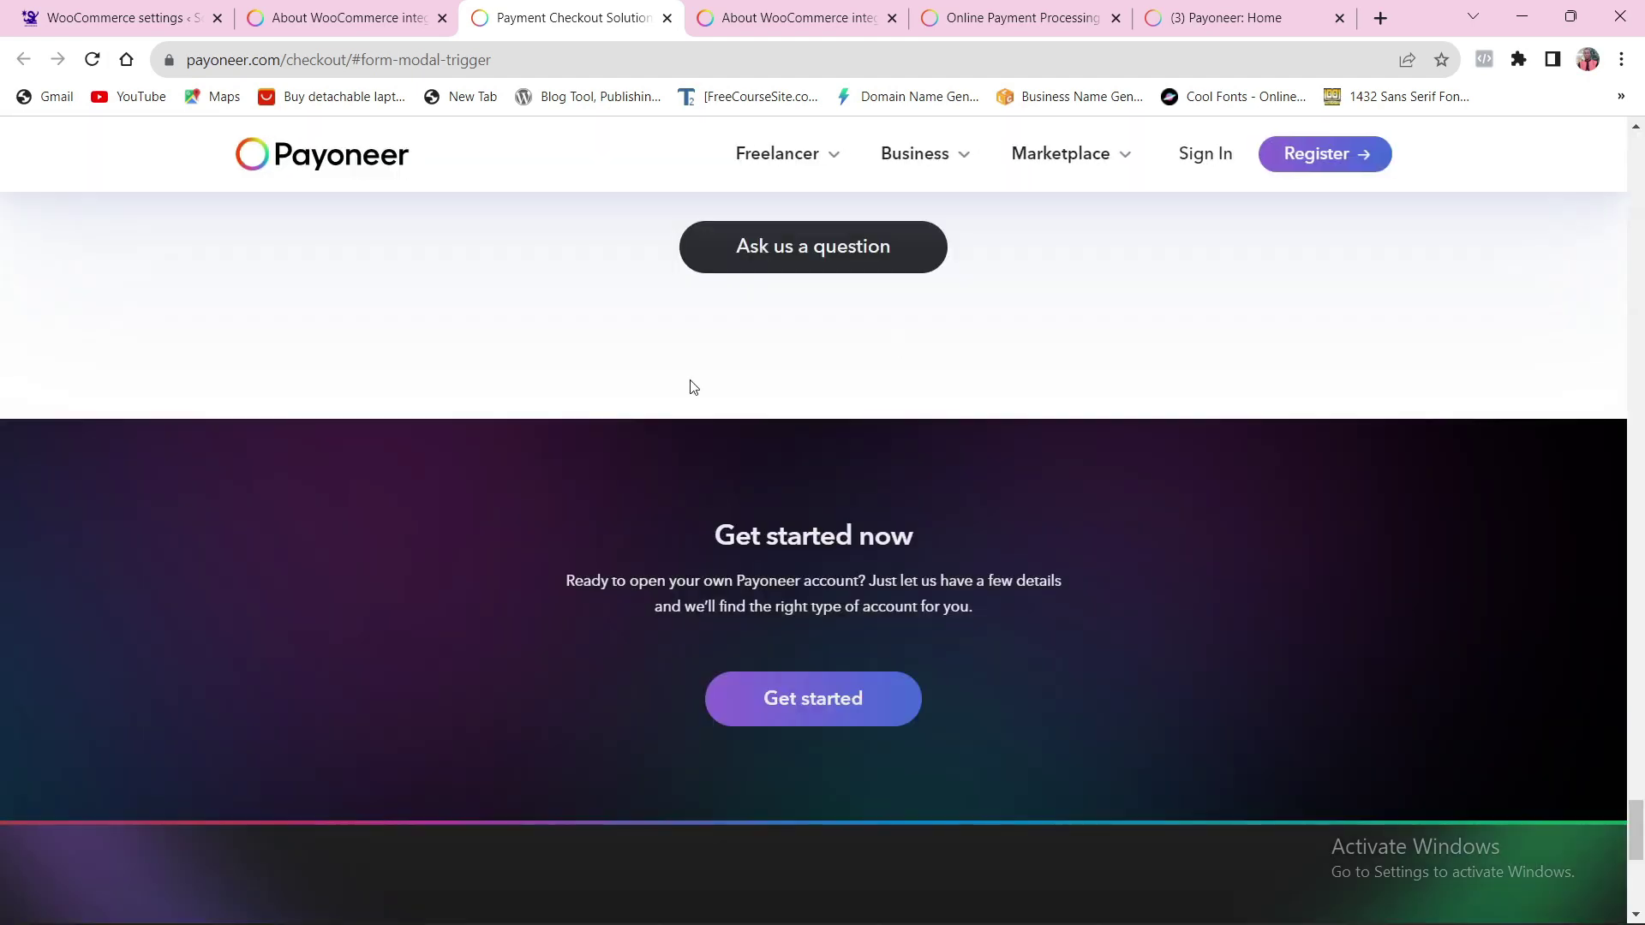
pyautogui.click(368, 16)
pyautogui.click(142, 7)
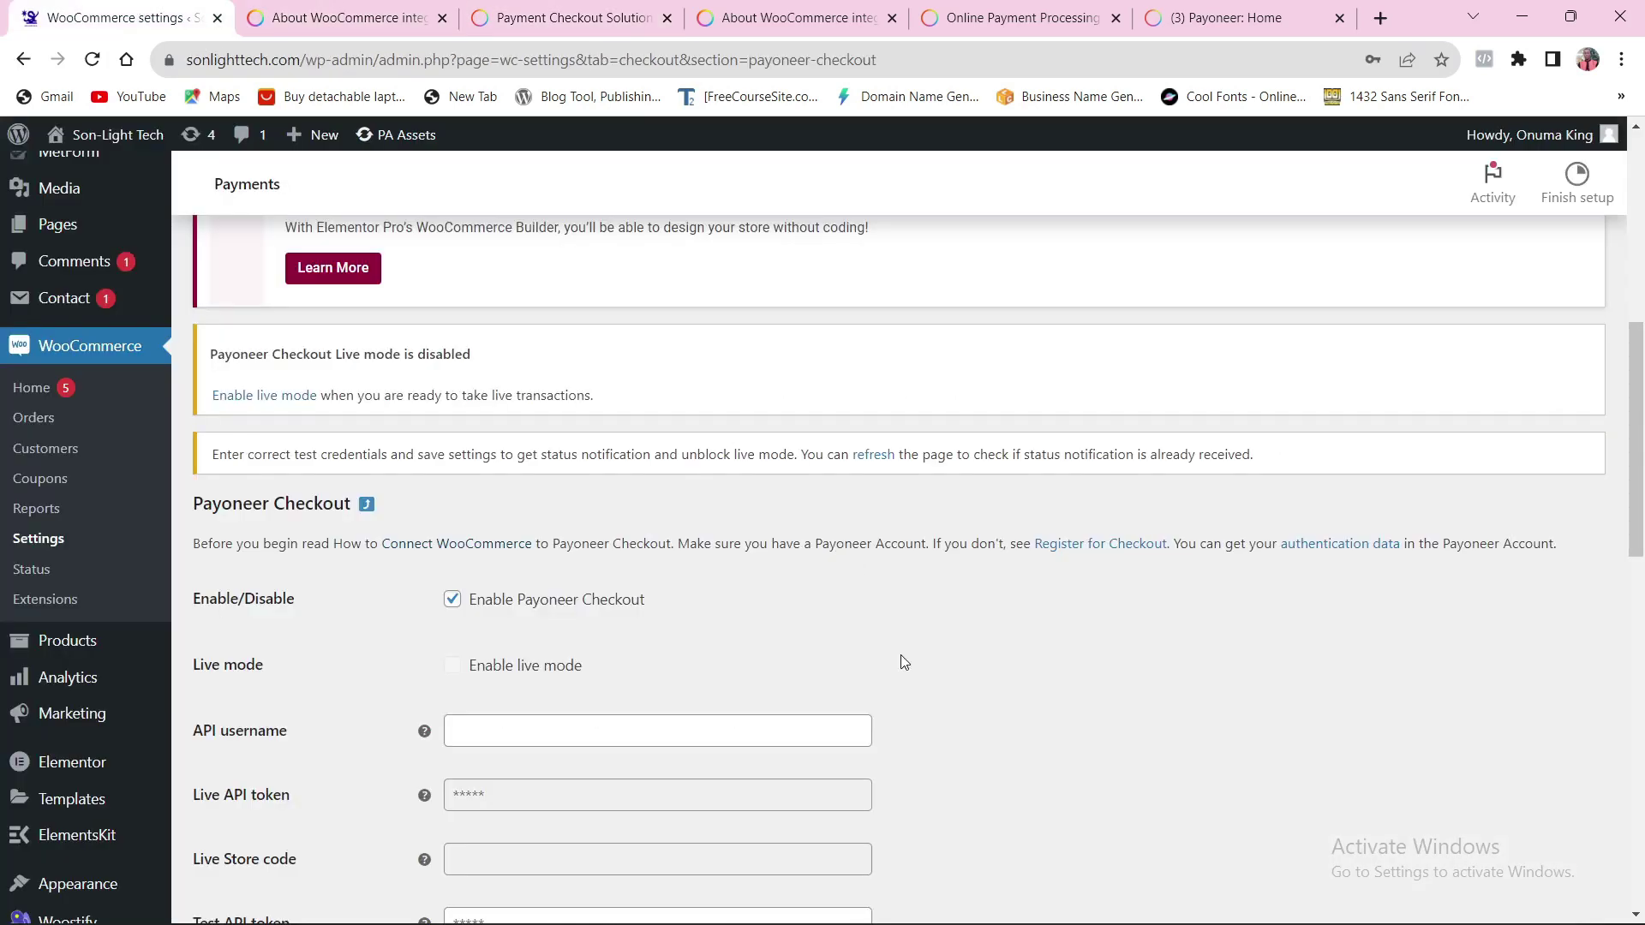
pyautogui.scroll(1, 900, 662)
pyautogui.scroll(-2, 859, 669)
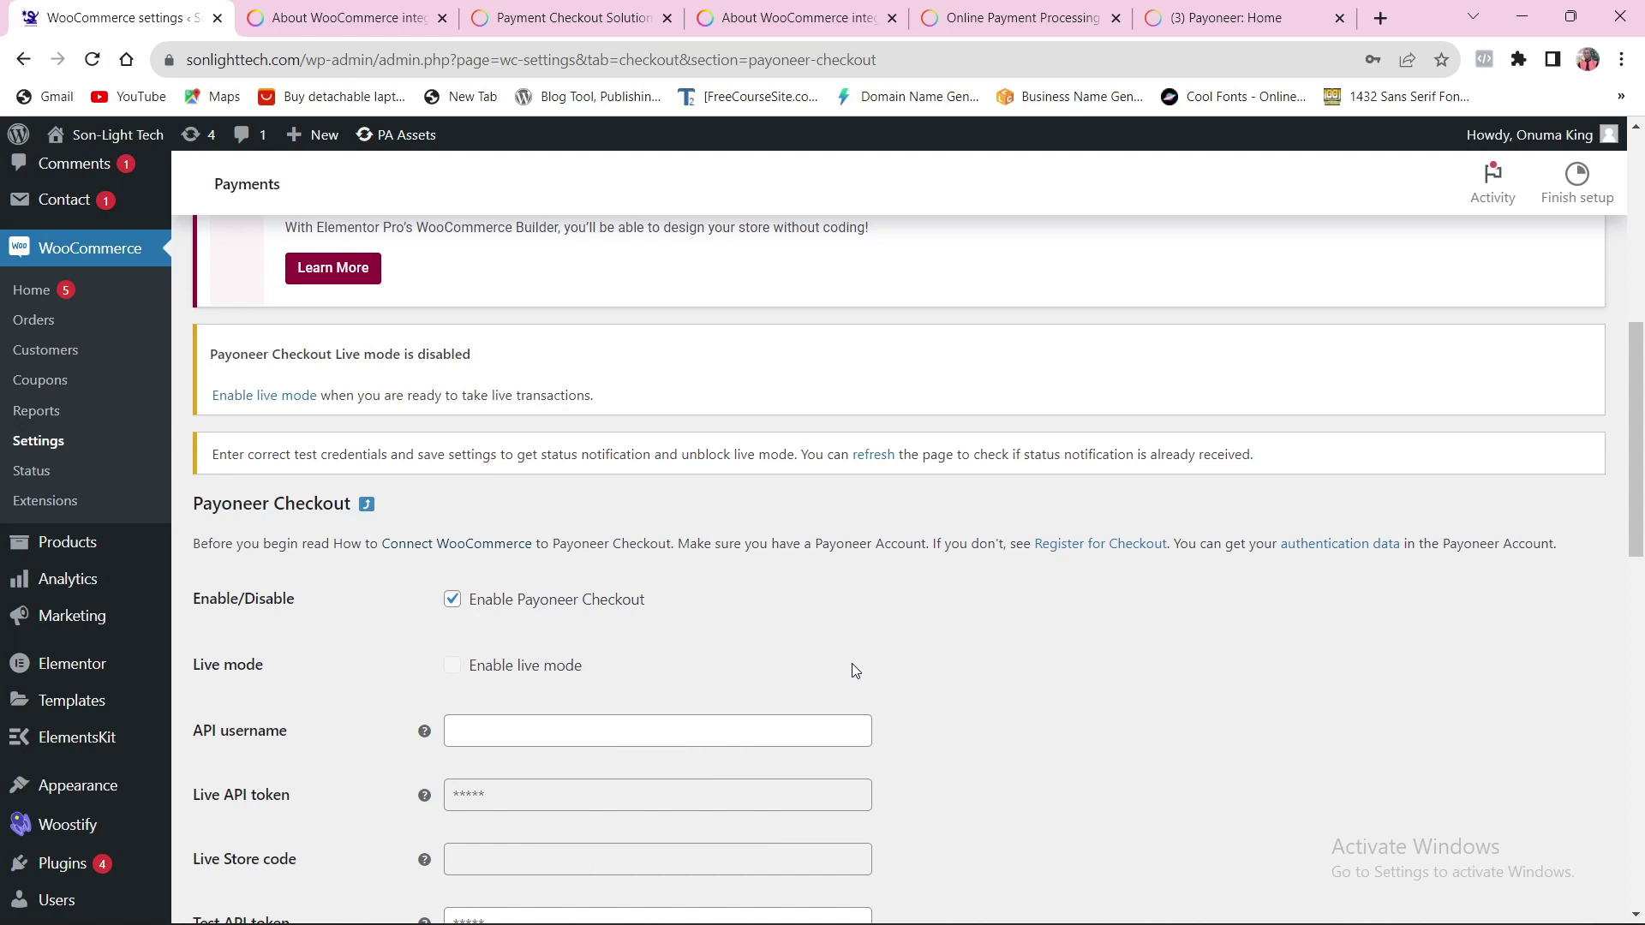
pyautogui.click(1057, 16)
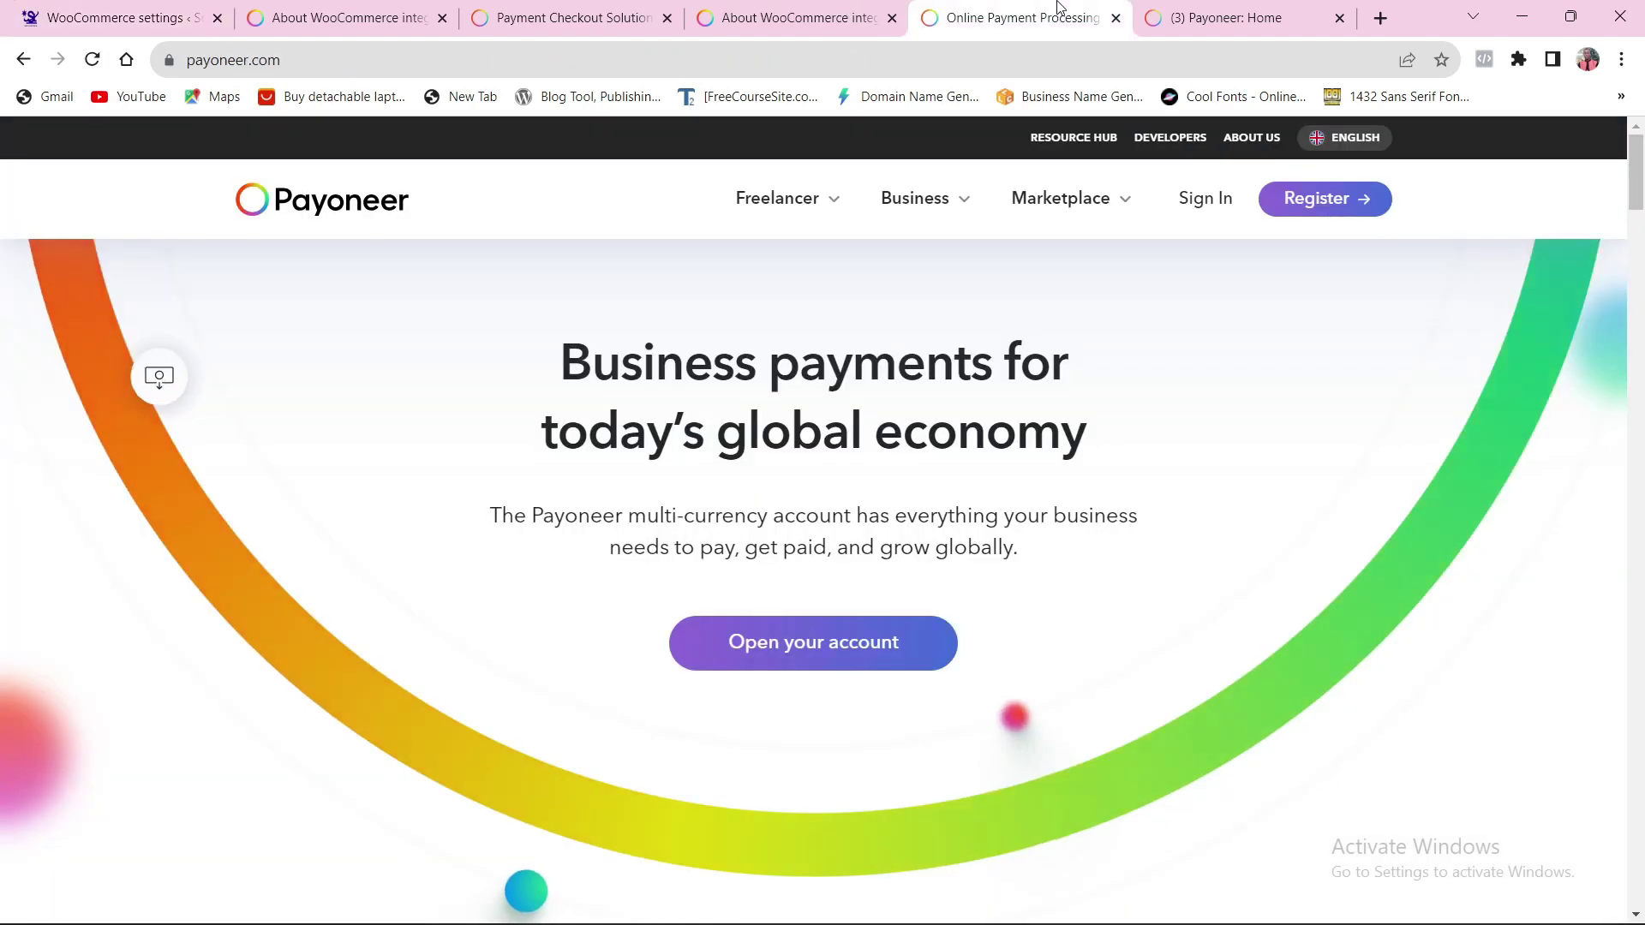
pyautogui.click(1240, 17)
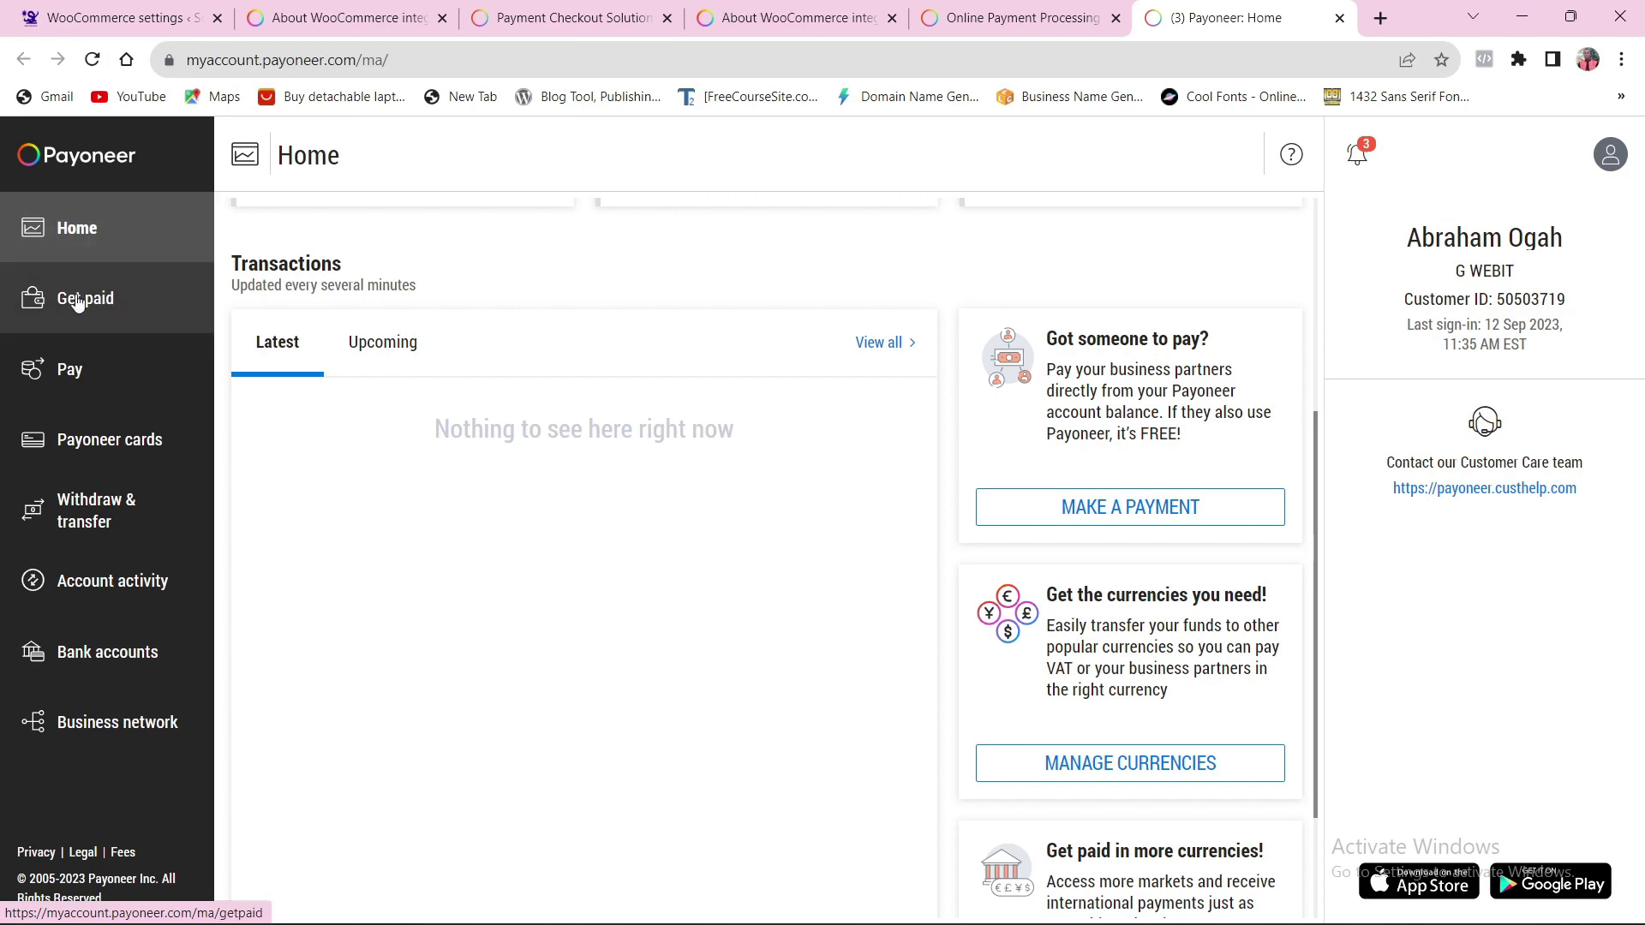
pyautogui.click(347, 18)
pyautogui.click(109, 14)
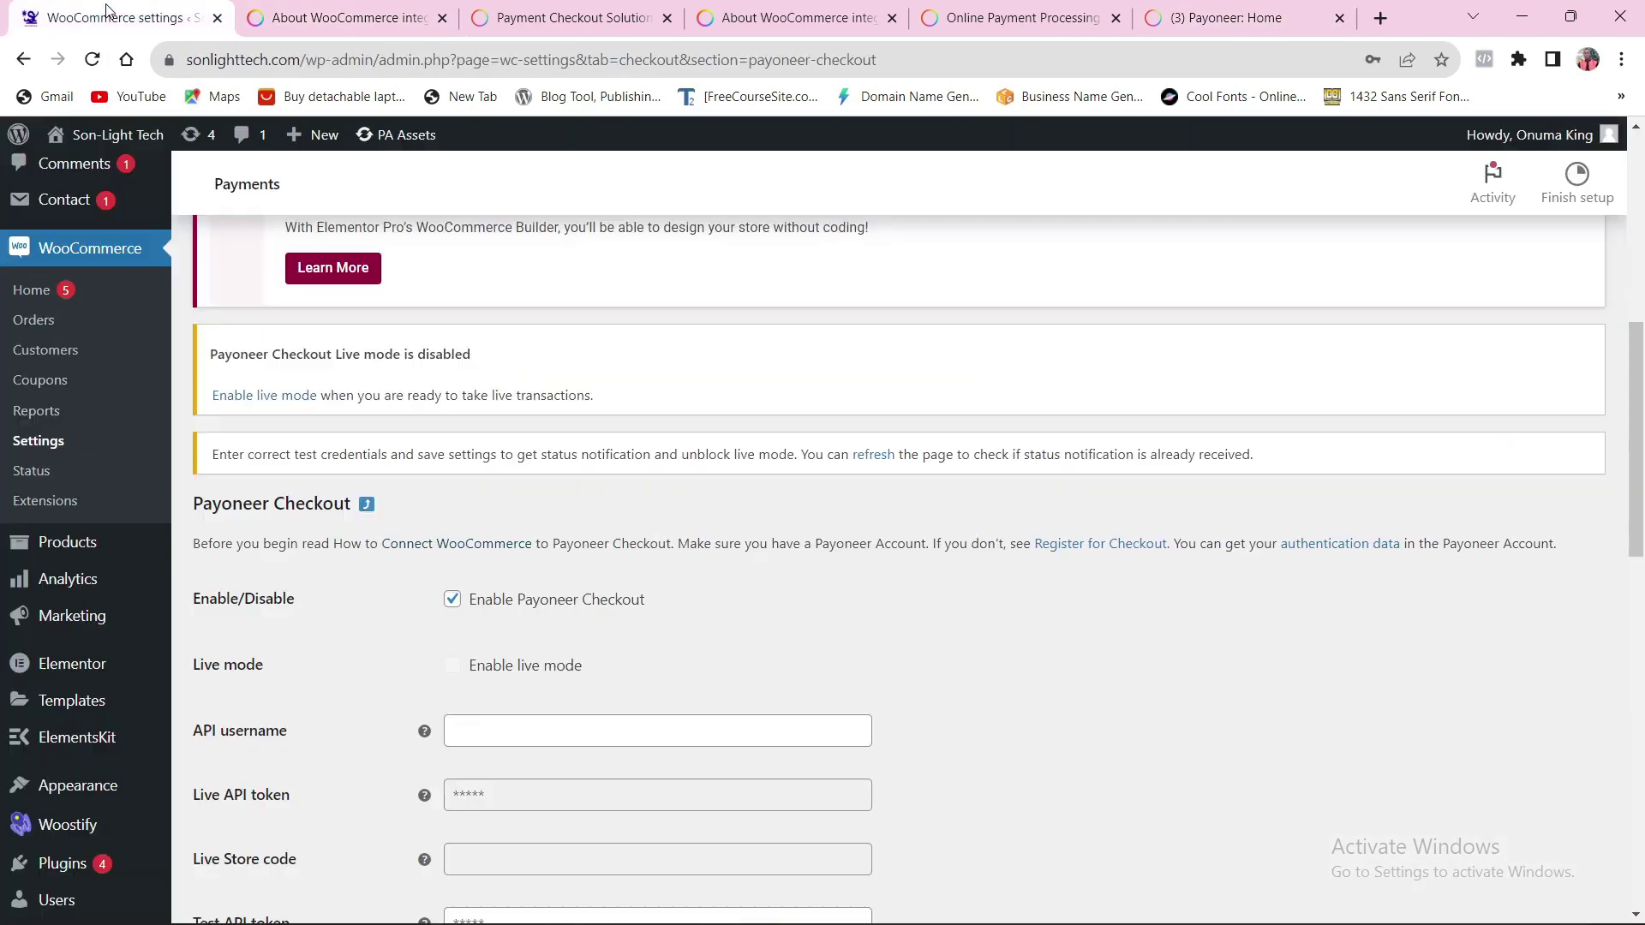
pyautogui.scroll(-3, 341, 563)
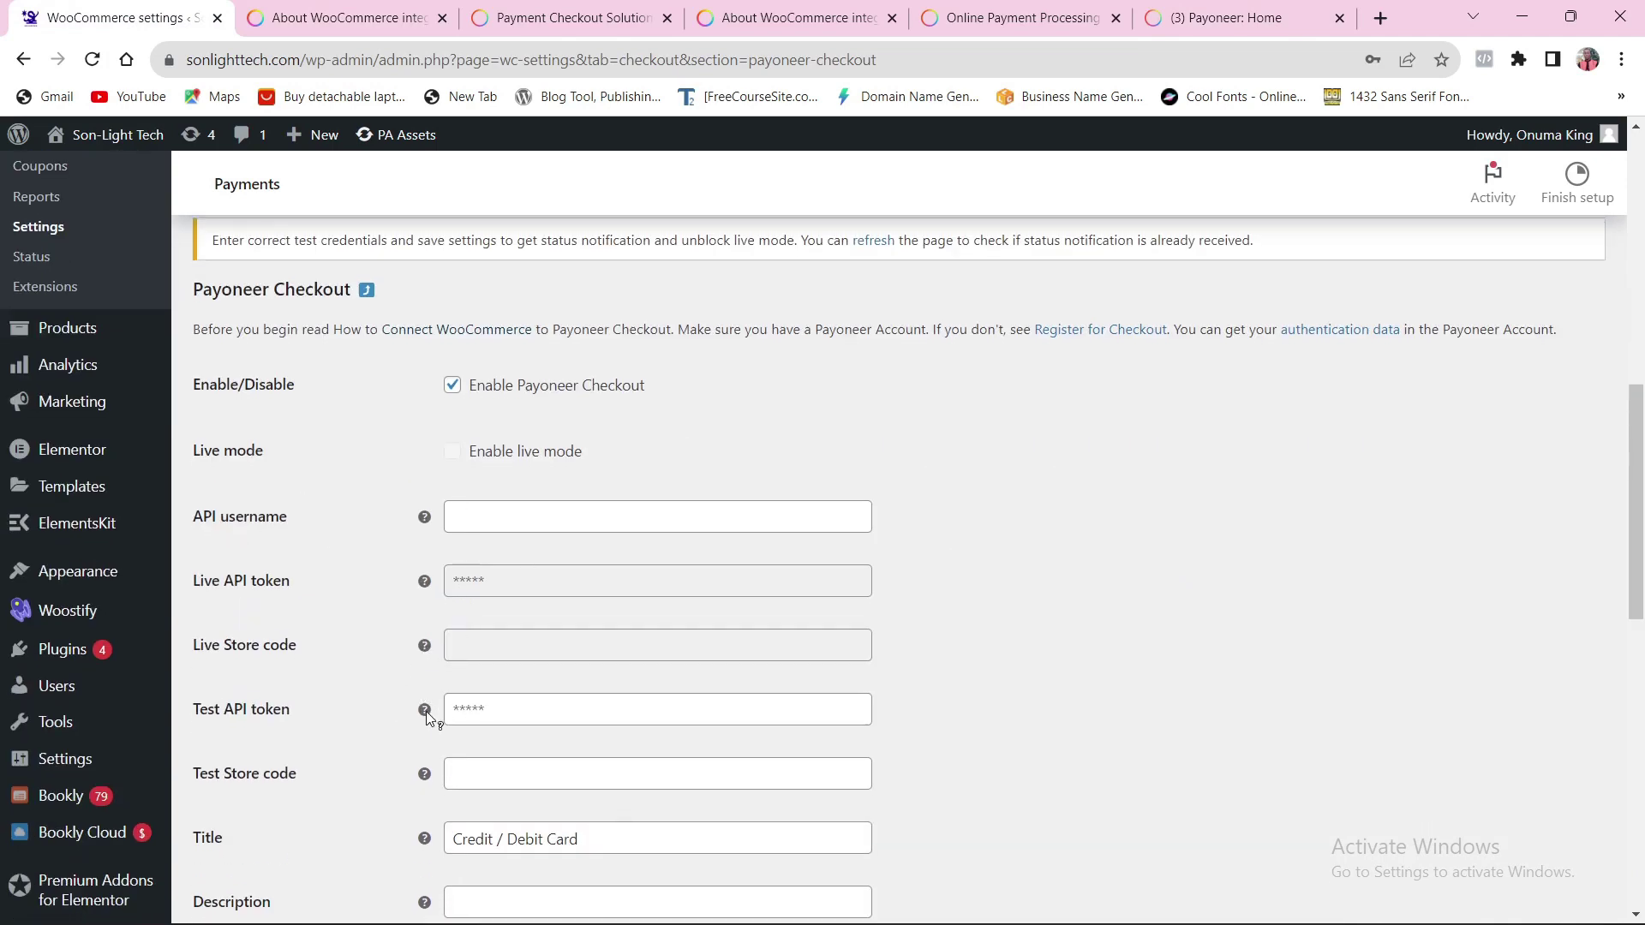
pyautogui.scroll(-1, 540, 489)
pyautogui.scroll(-2, 545, 550)
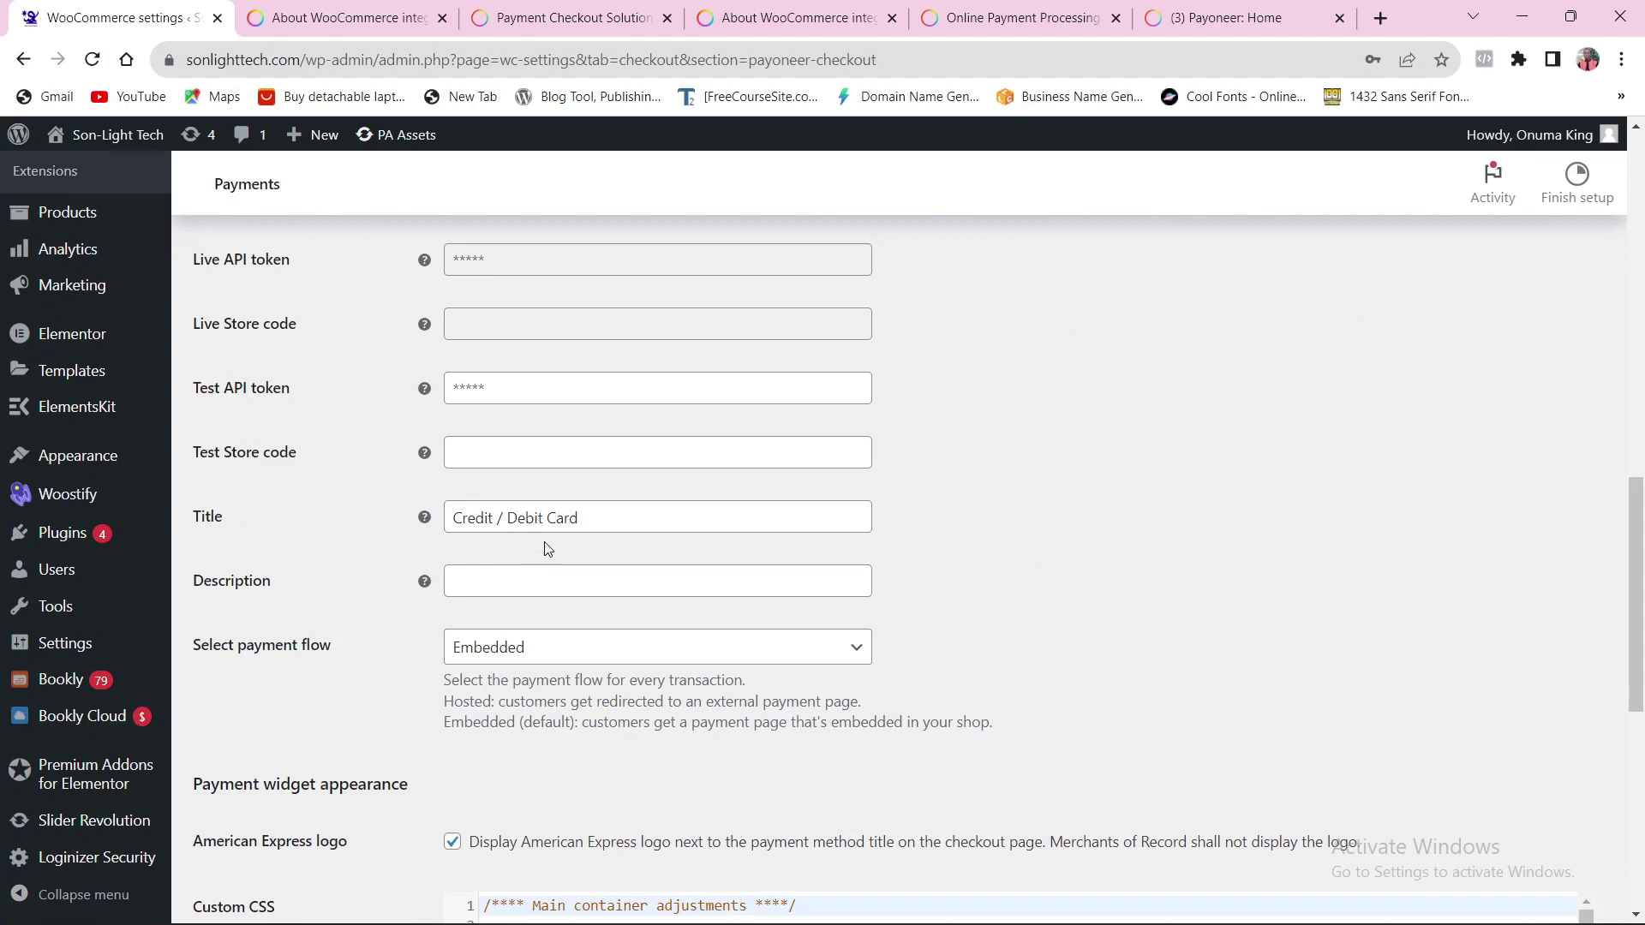
pyautogui.scroll(1, 612, 495)
pyautogui.scroll(2, 629, 553)
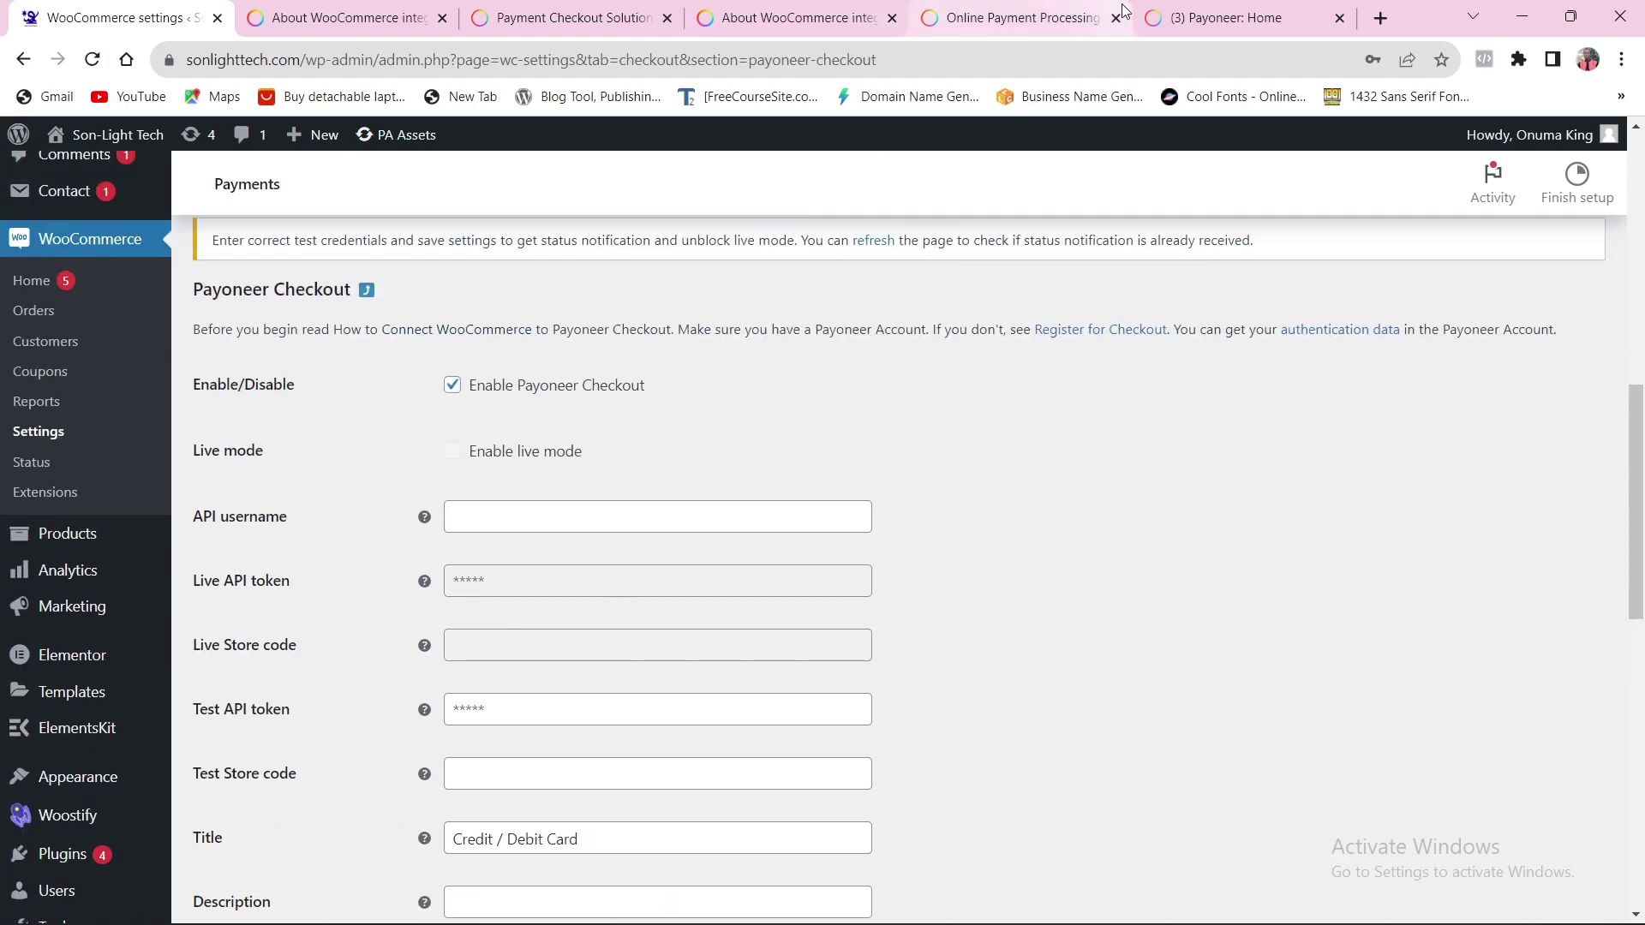
pyautogui.scroll(-1, 607, 709)
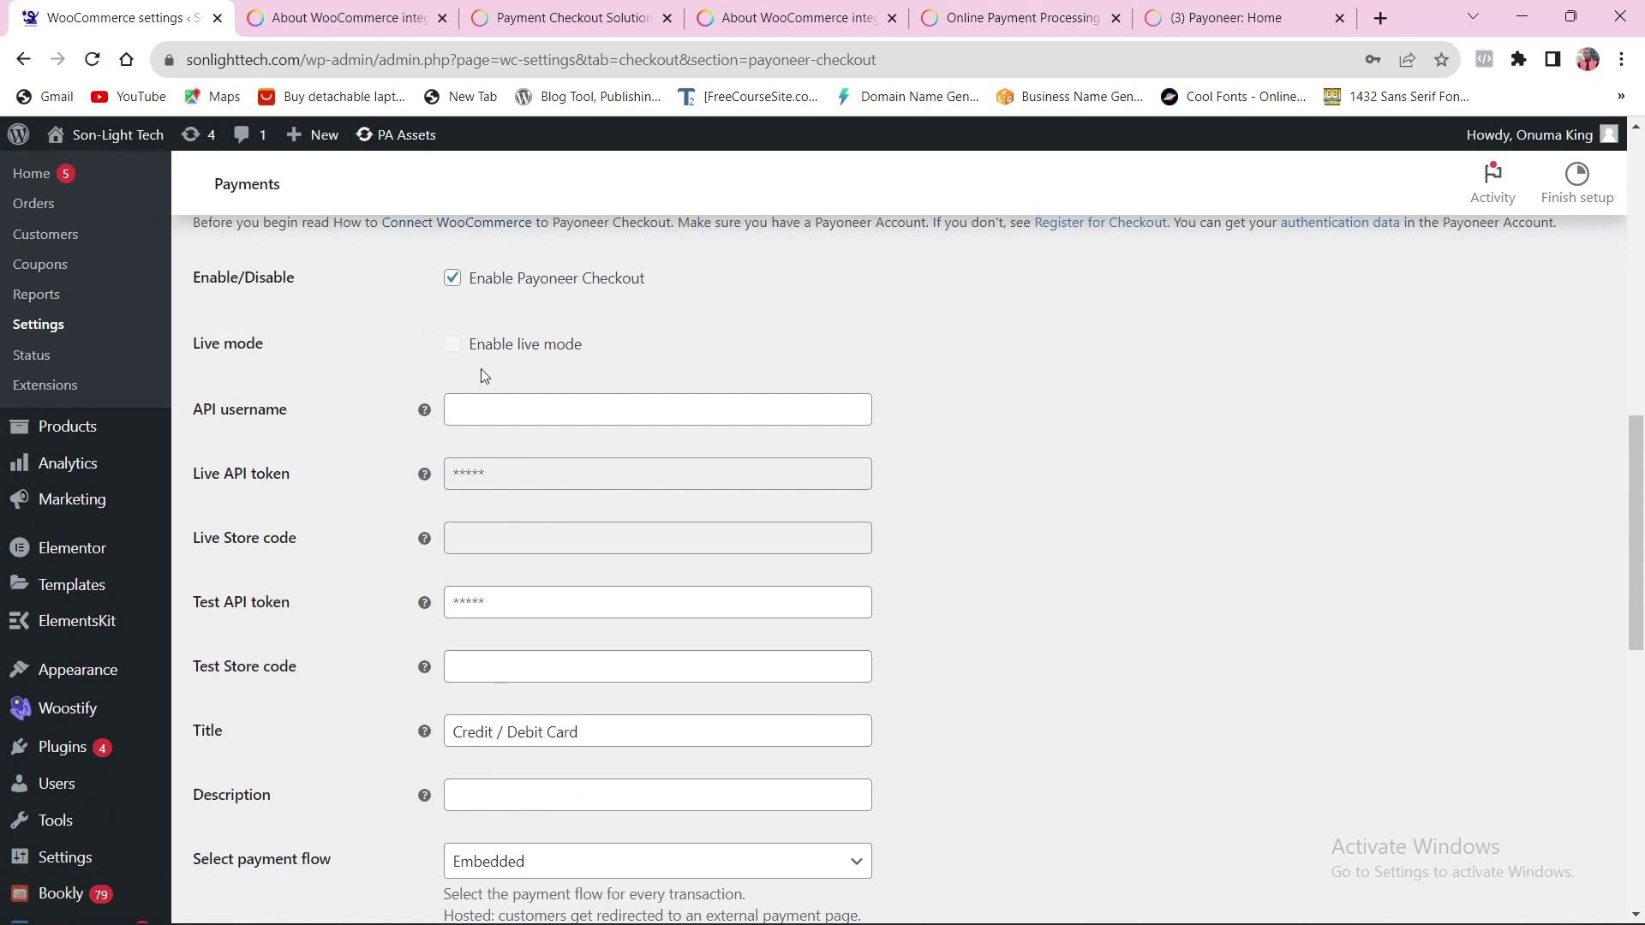
pyautogui.scroll(-4, 970, 532)
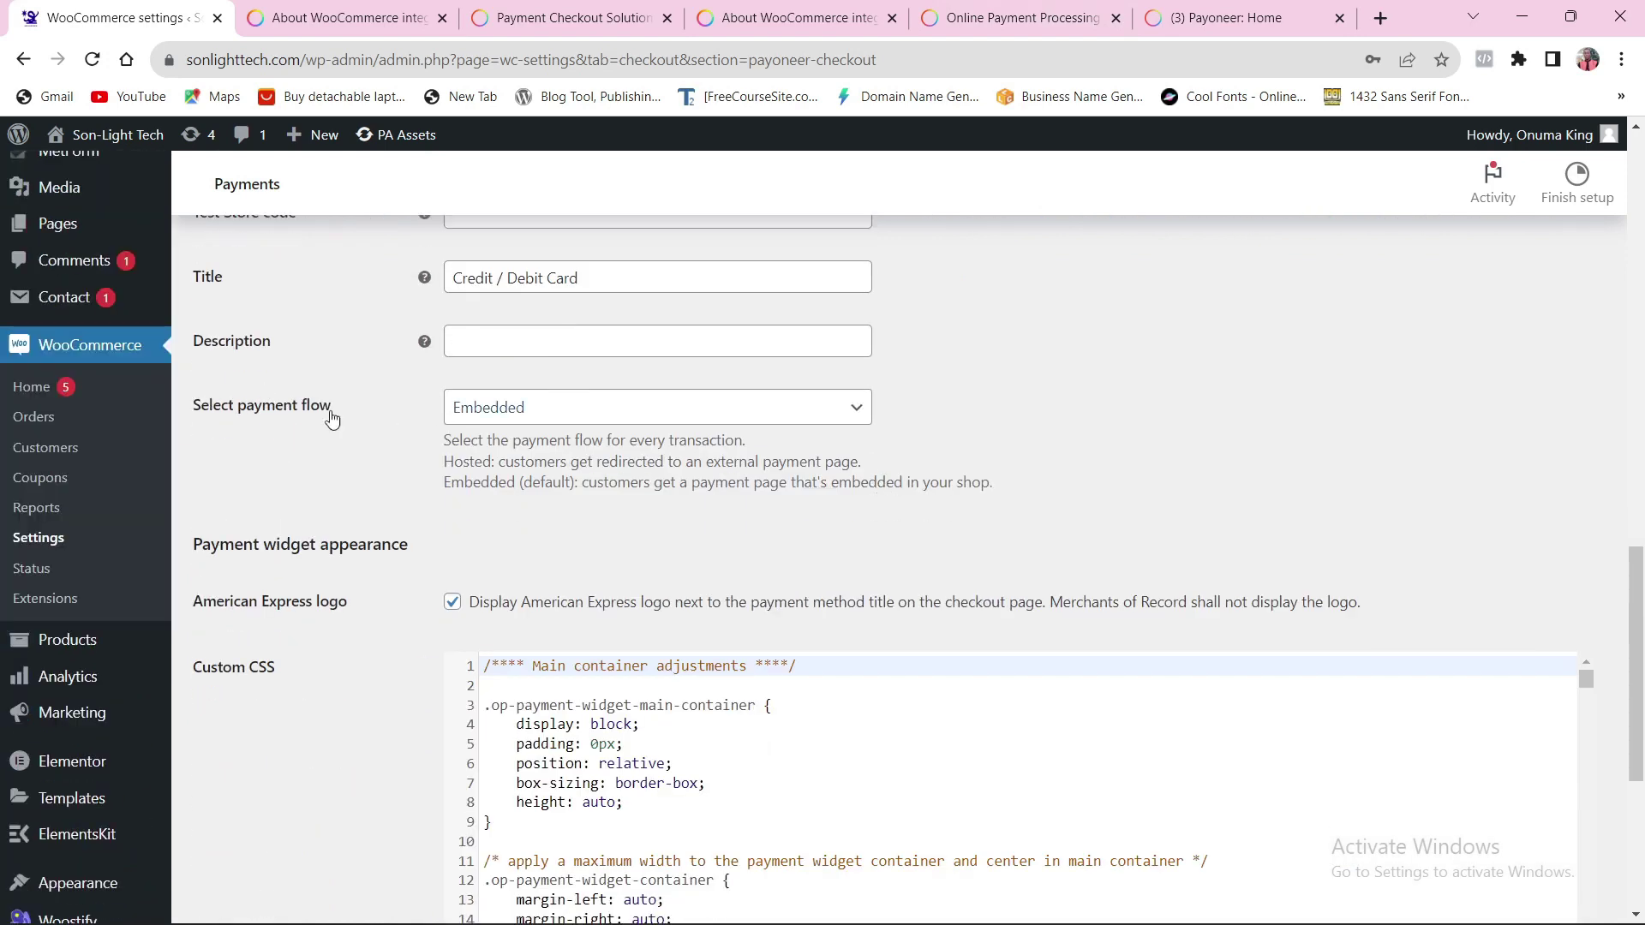
pyautogui.click(667, 424)
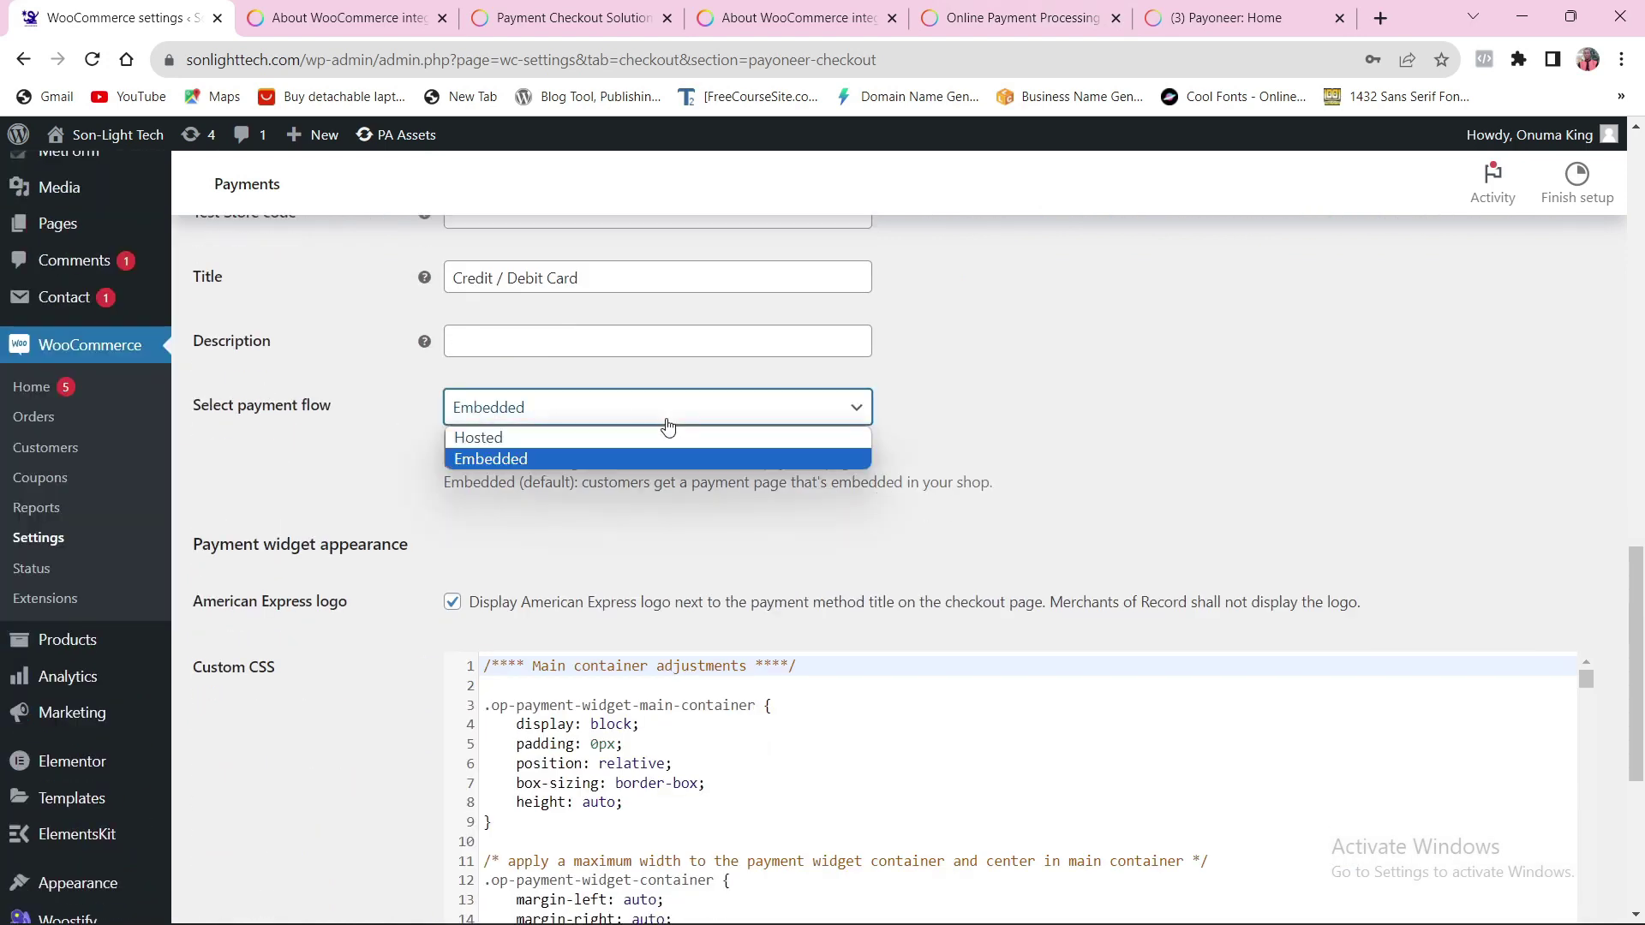
pyautogui.click(758, 515)
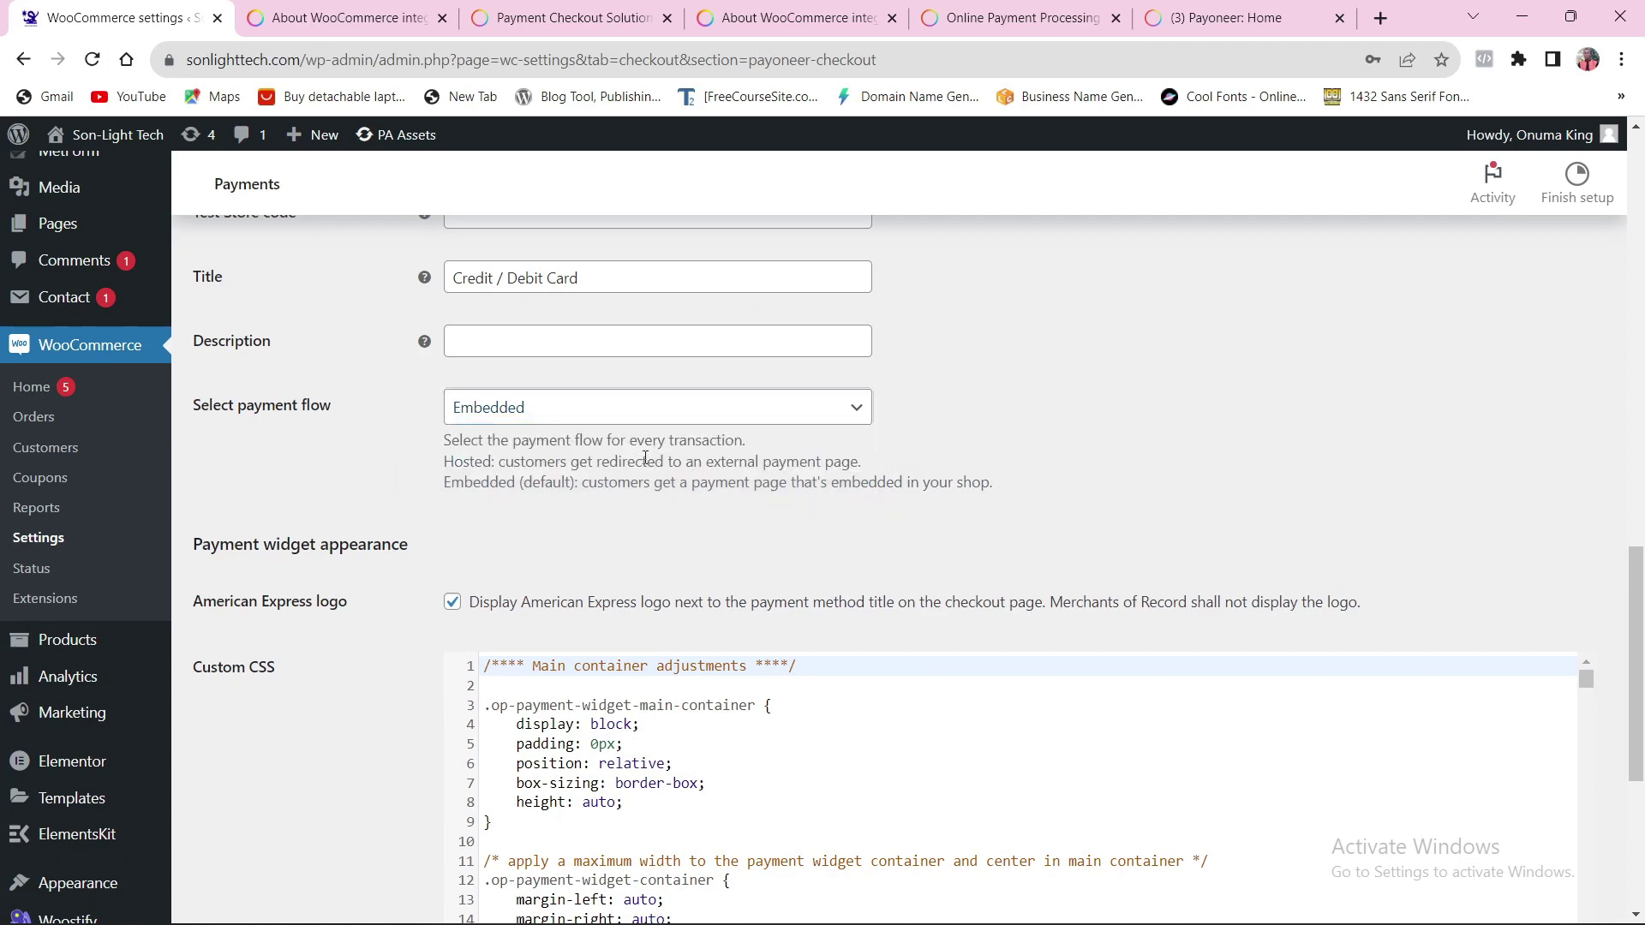
pyautogui.scroll(-2, 635, 412)
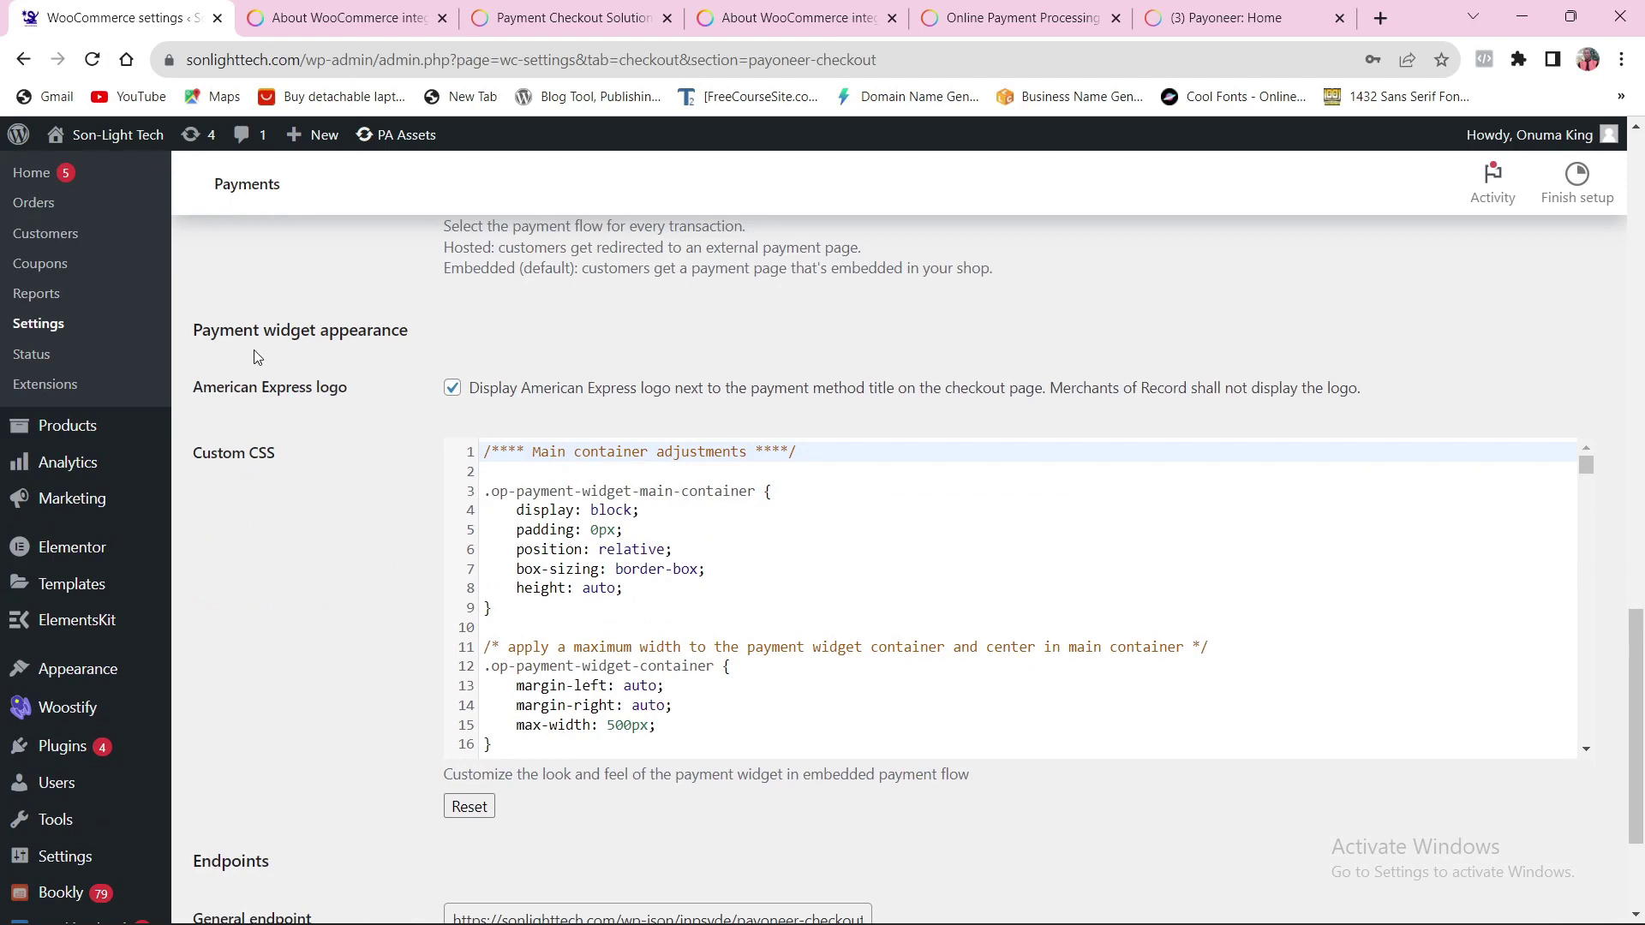
pyautogui.scroll(-2, 476, 548)
pyautogui.scroll(2, 442, 437)
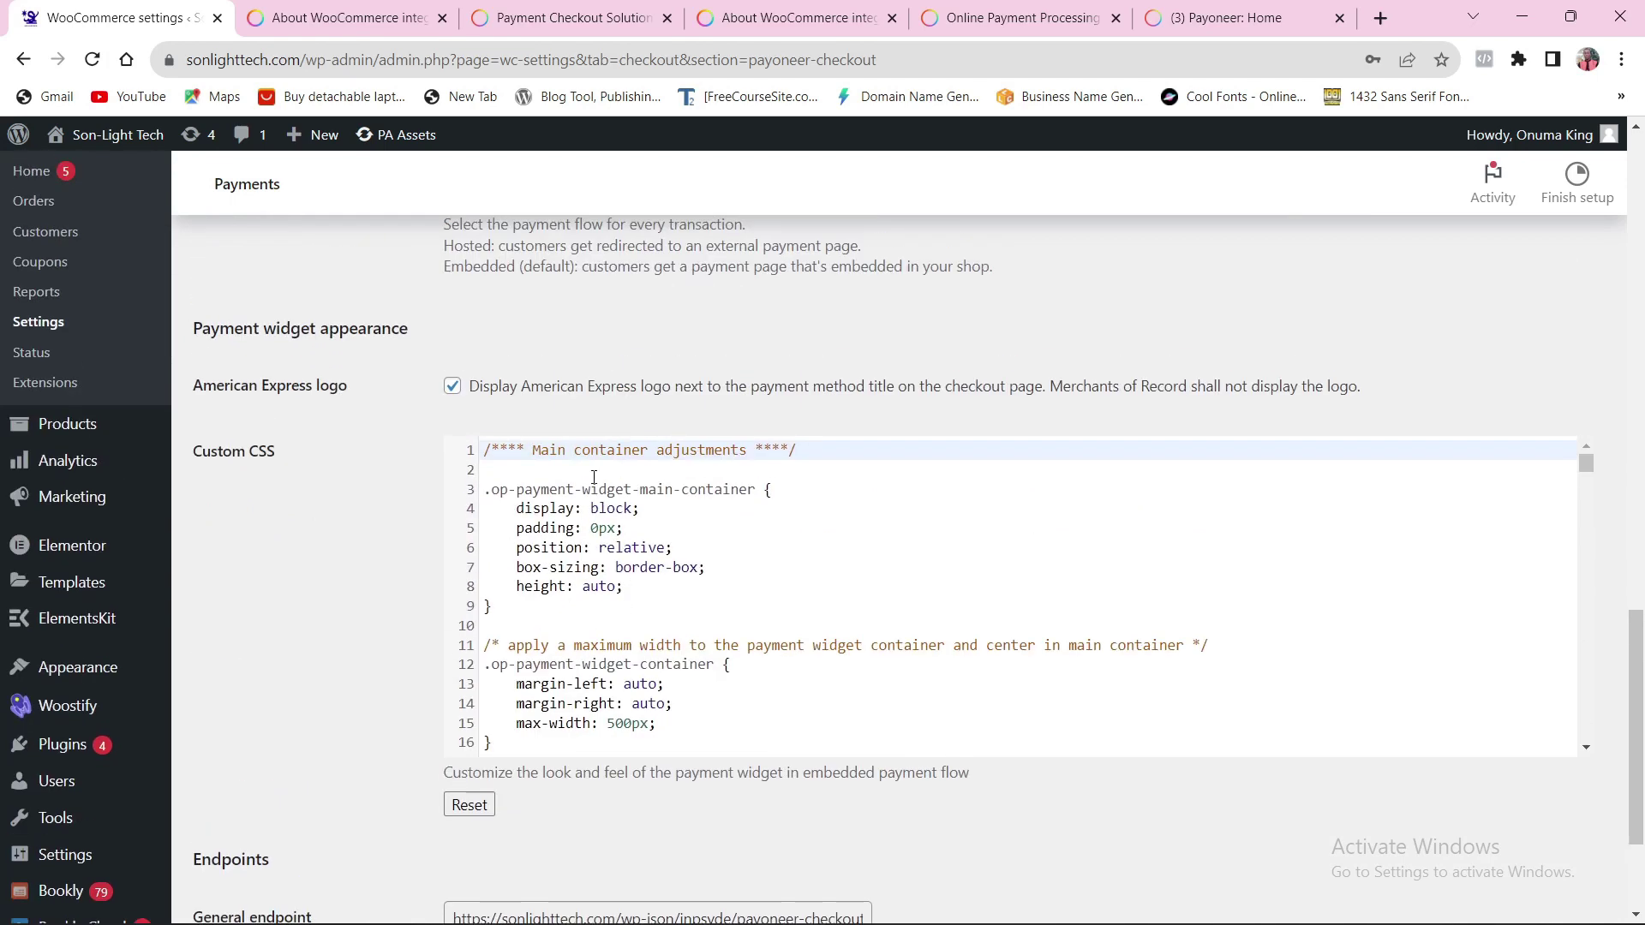
pyautogui.scroll(-2, 758, 501)
pyautogui.scroll(-3, 760, 501)
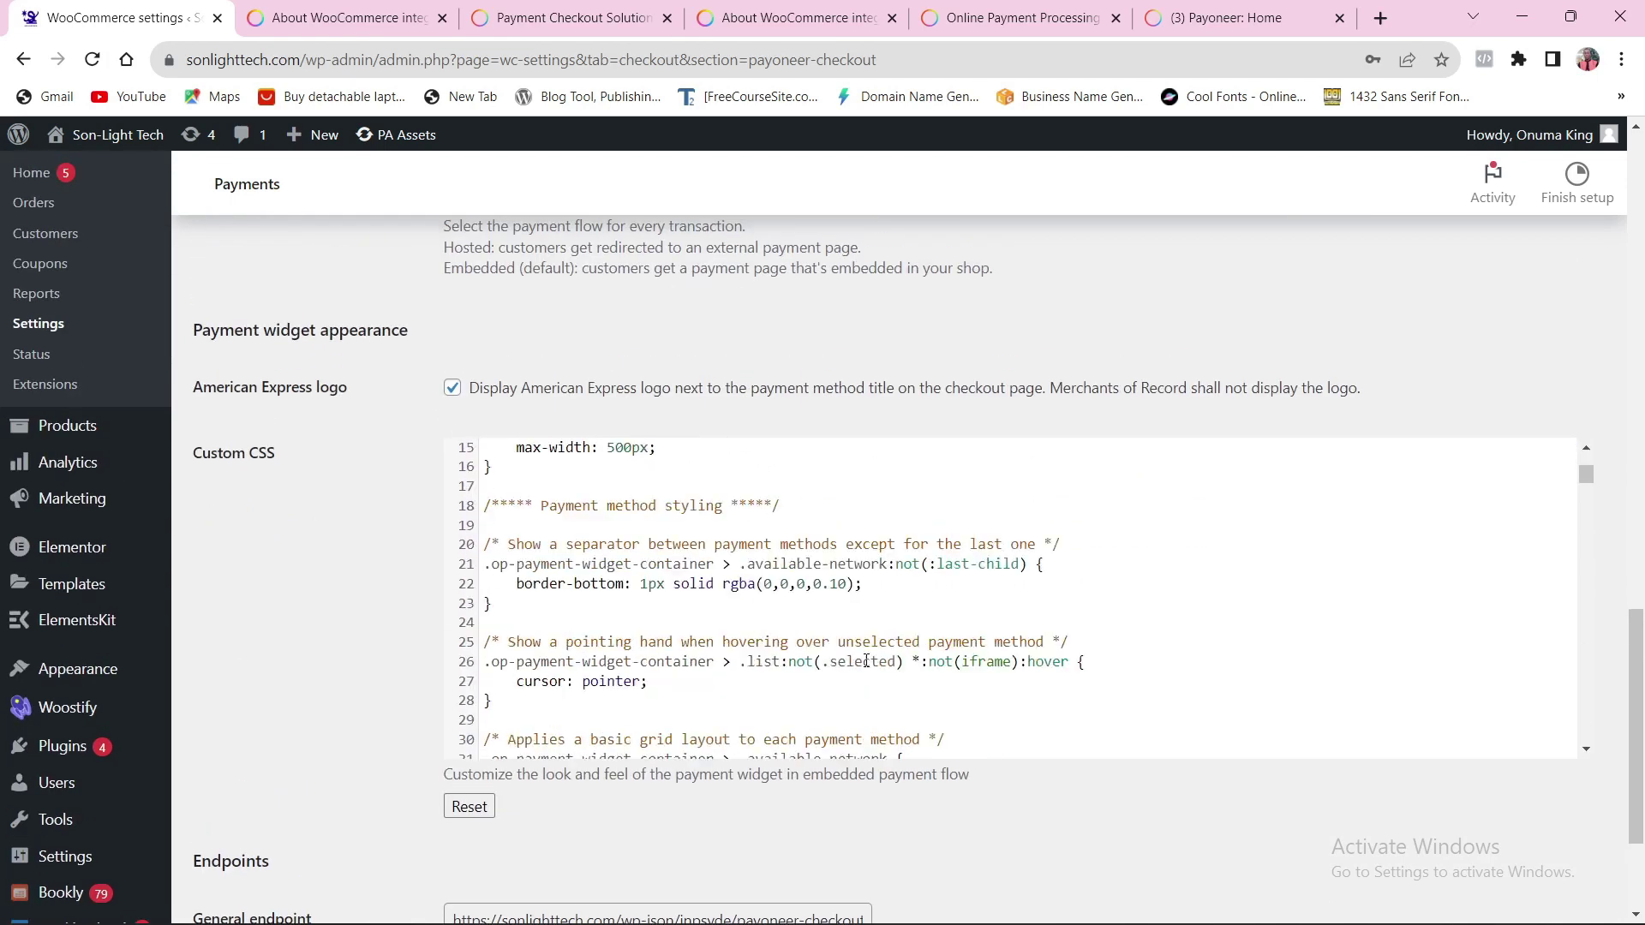
pyautogui.scroll(-3, 797, 540)
pyautogui.scroll(-5, 832, 584)
pyautogui.scroll(-1, 831, 585)
pyautogui.scroll(-2, 831, 584)
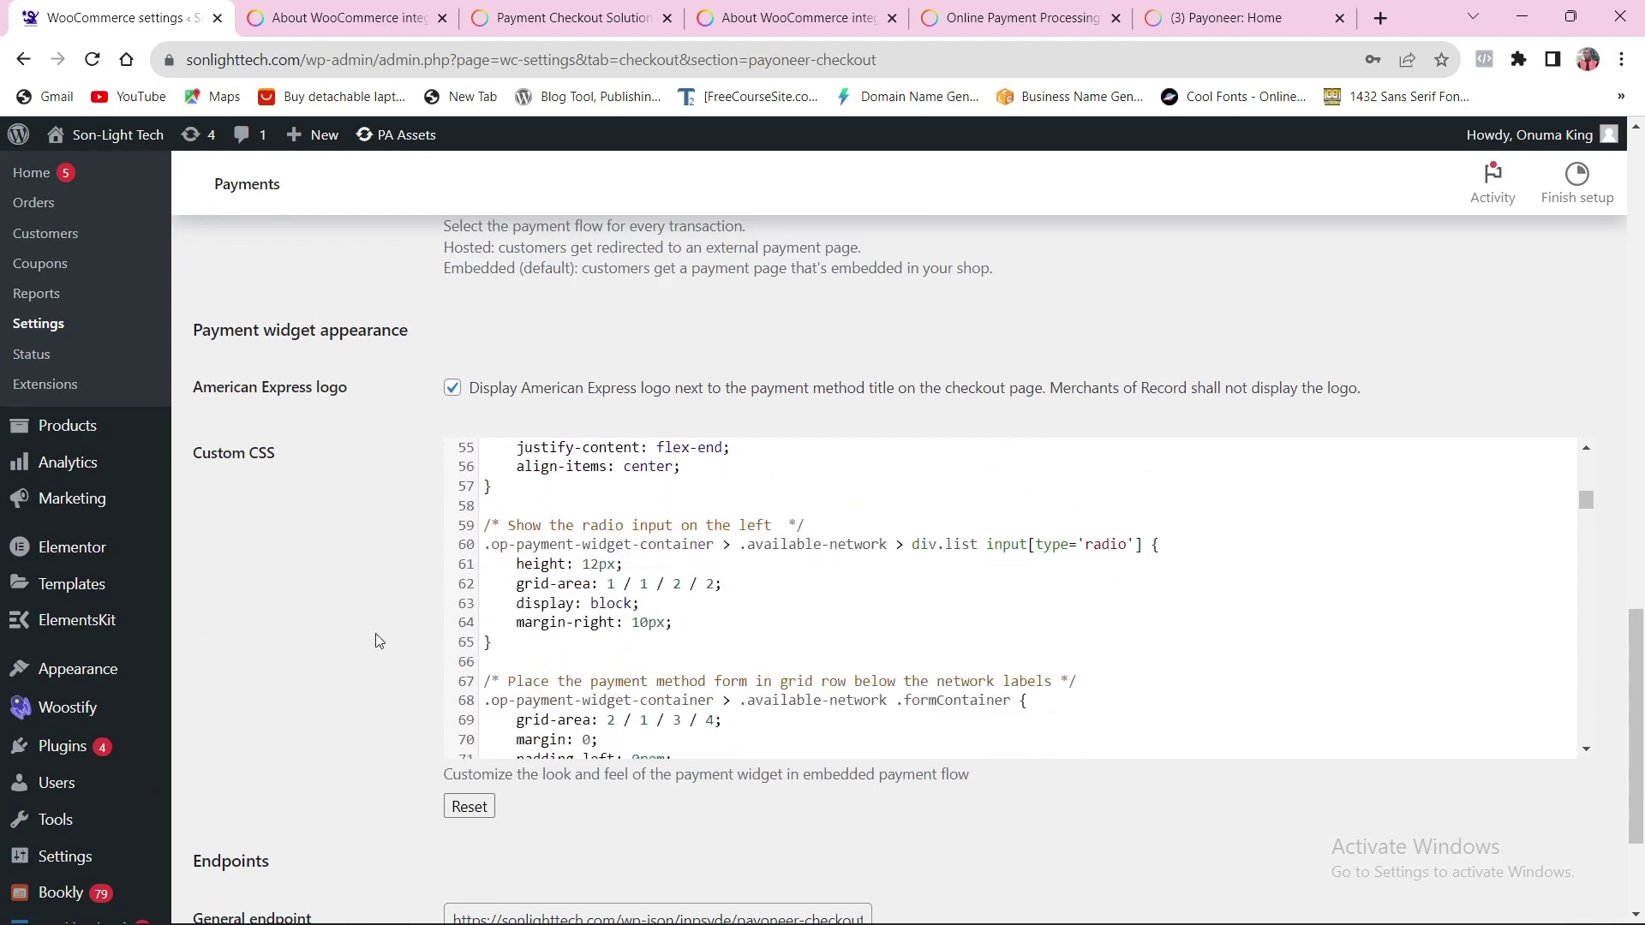
pyautogui.scroll(-2, 823, 578)
pyautogui.scroll(-2, 808, 550)
pyautogui.scroll(2, 563, 528)
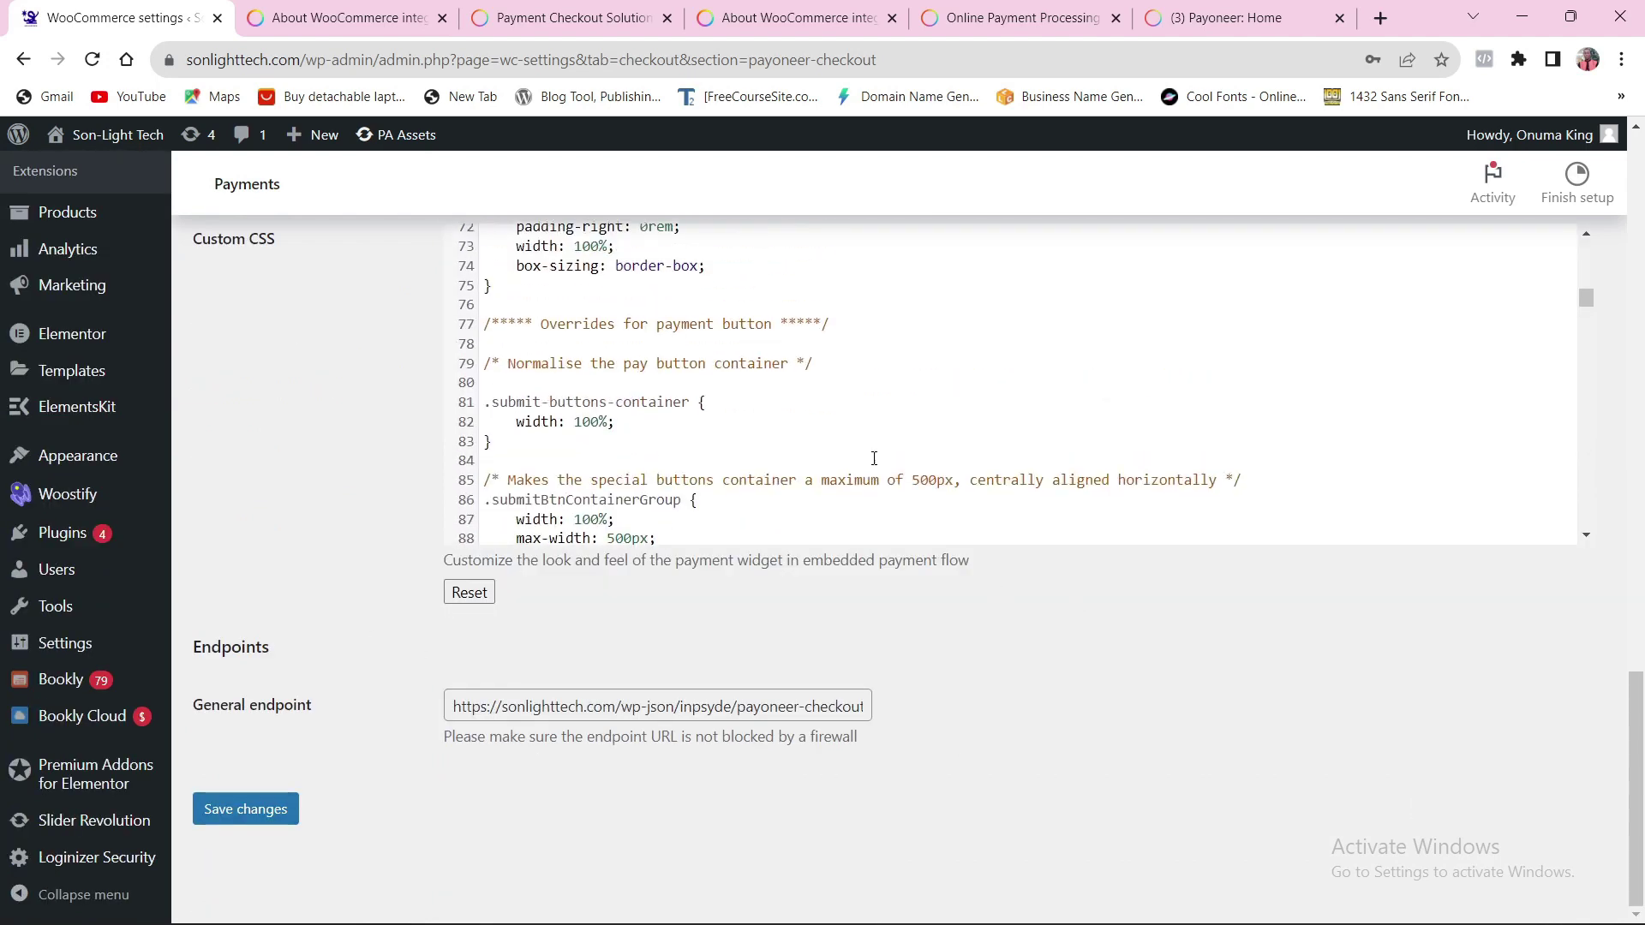
pyautogui.scroll(-5, 803, 432)
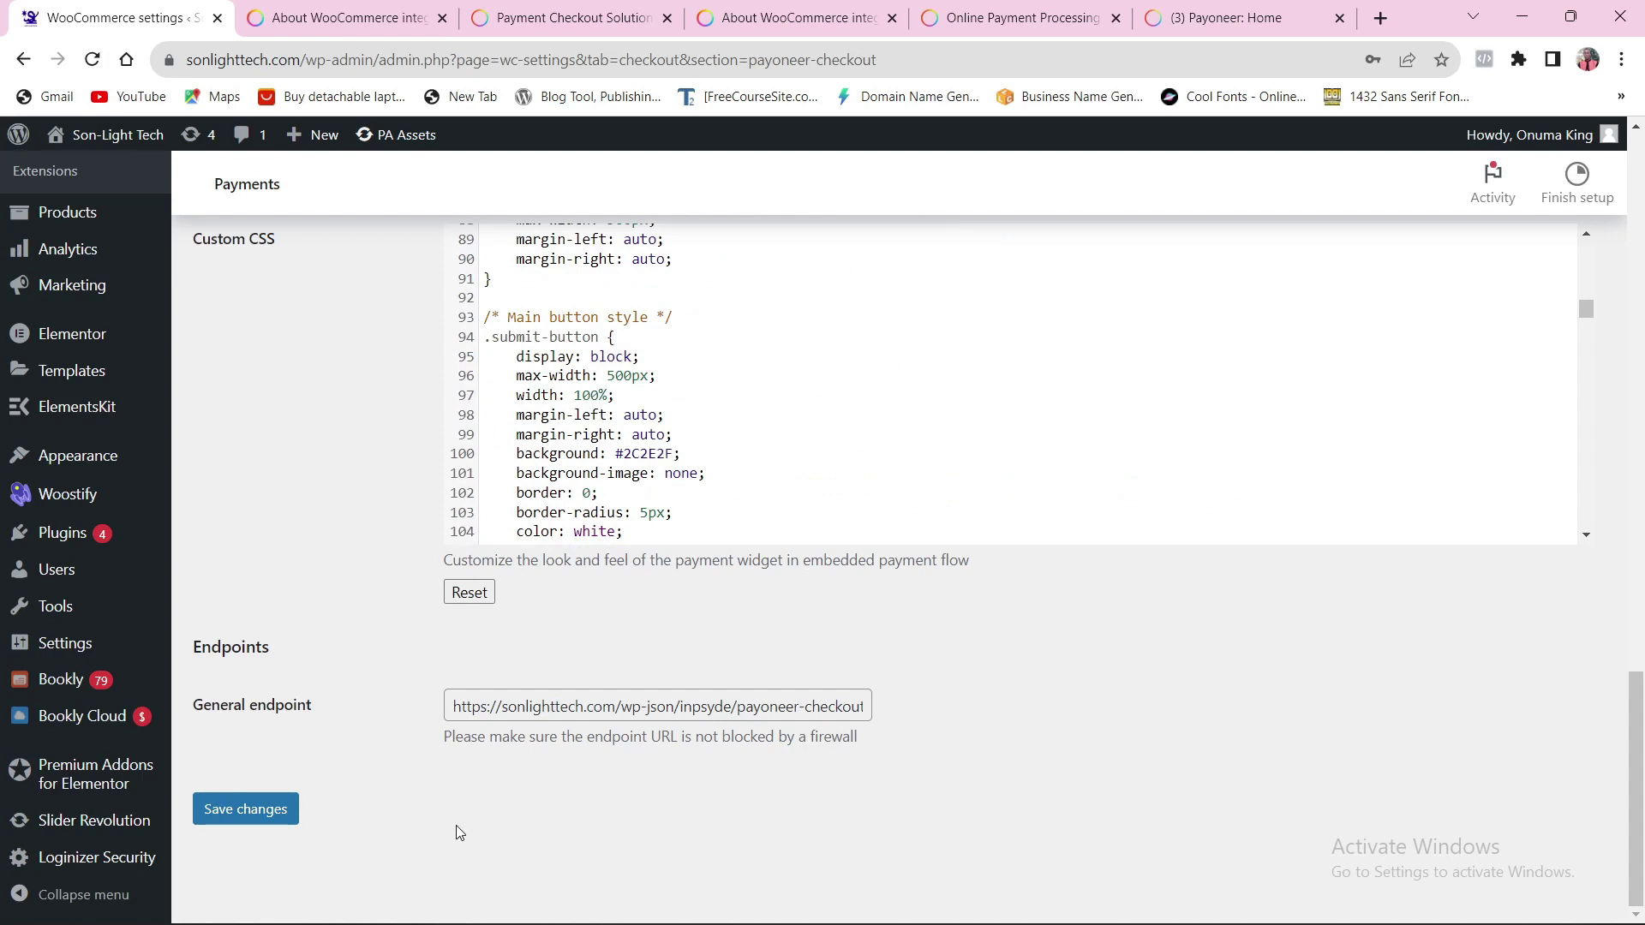
pyautogui.scroll(2, 540, 425)
pyautogui.scroll(2, 376, 489)
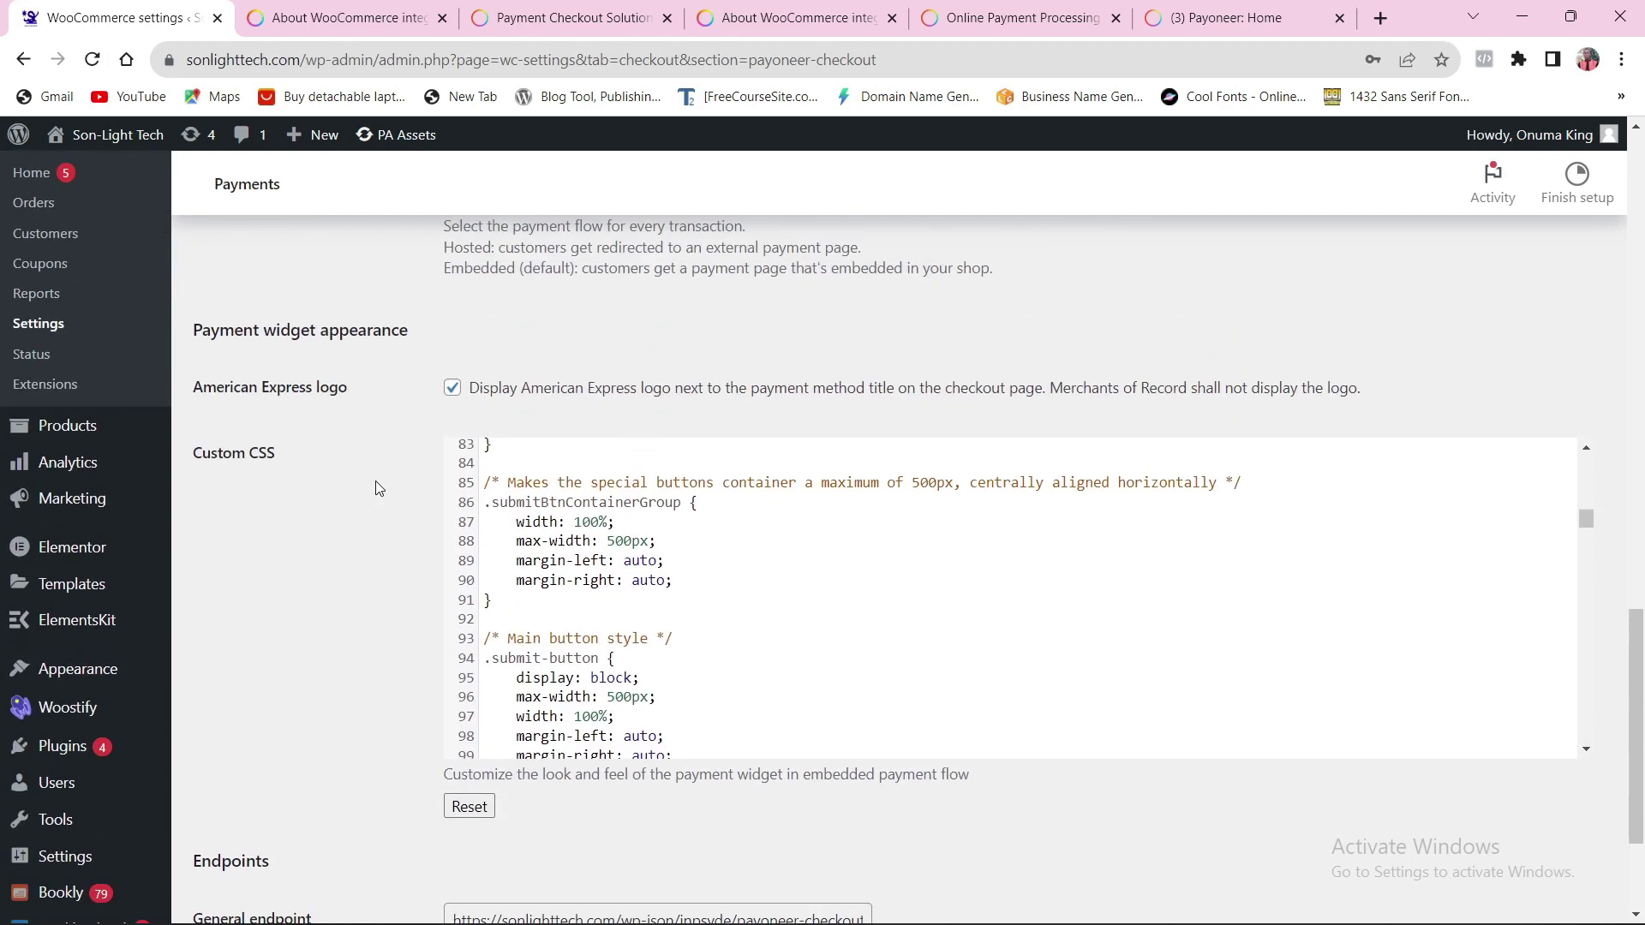
pyautogui.scroll(-2, 375, 489)
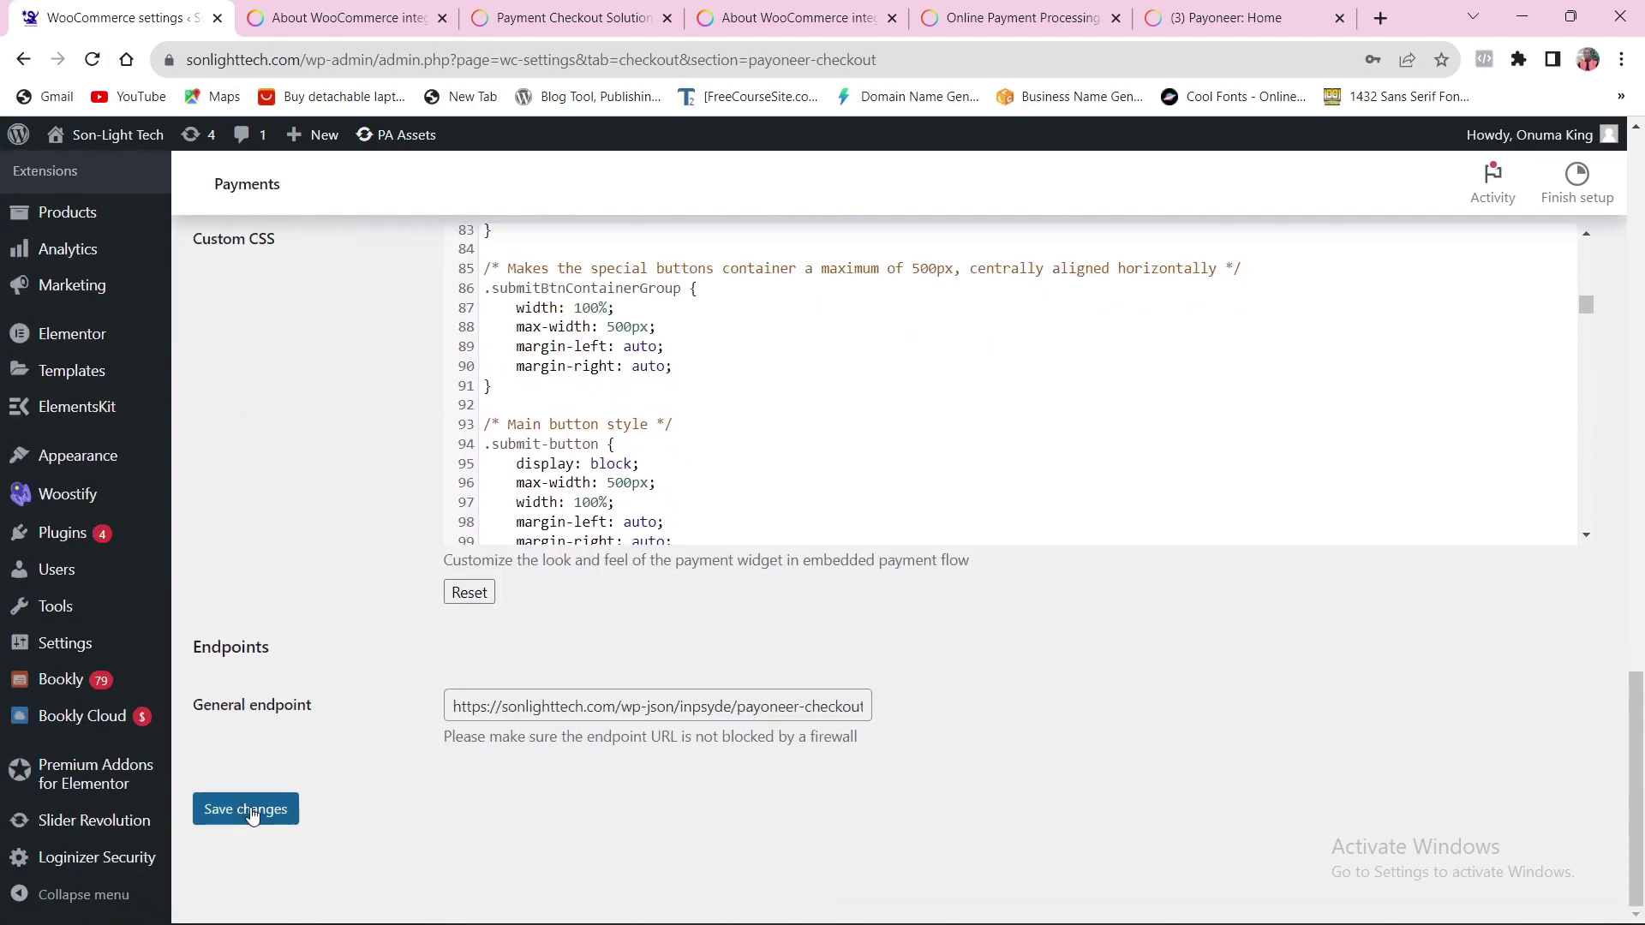